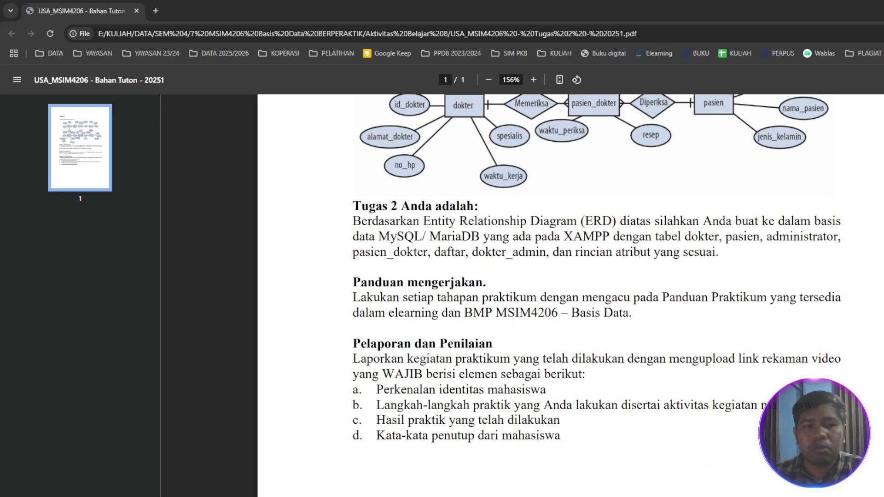
Open phpMyAdmin at localhost:8080/phpmyadmin/ in a new browser tab.
{"action": "scroll", "coordinate": [597, 294], "scroll_direction": "up", "scroll_amount": 2}
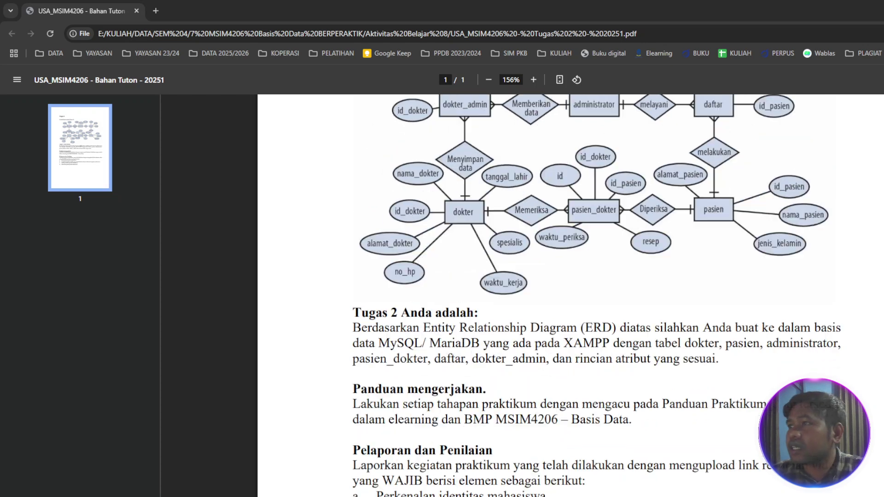
{"action": "scroll", "coordinate": [597, 294], "scroll_direction": "up", "scroll_amount": 1}
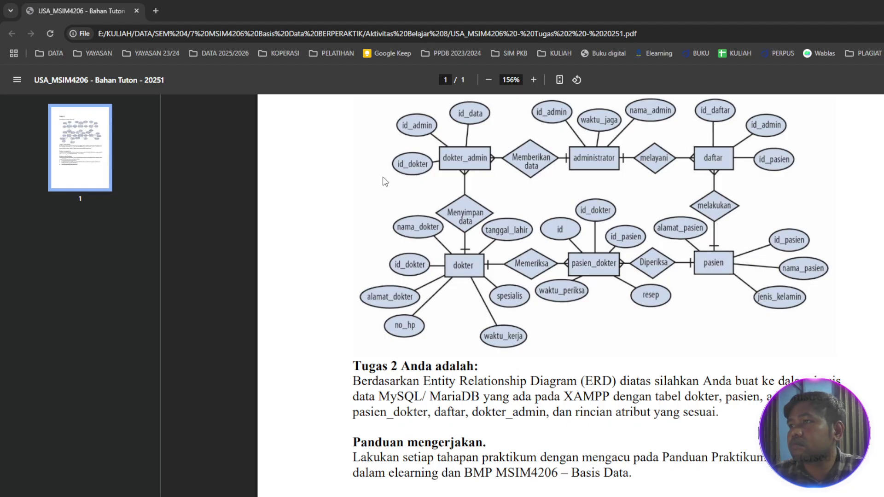
{"action": "left_click", "coordinate": [157, 11]}
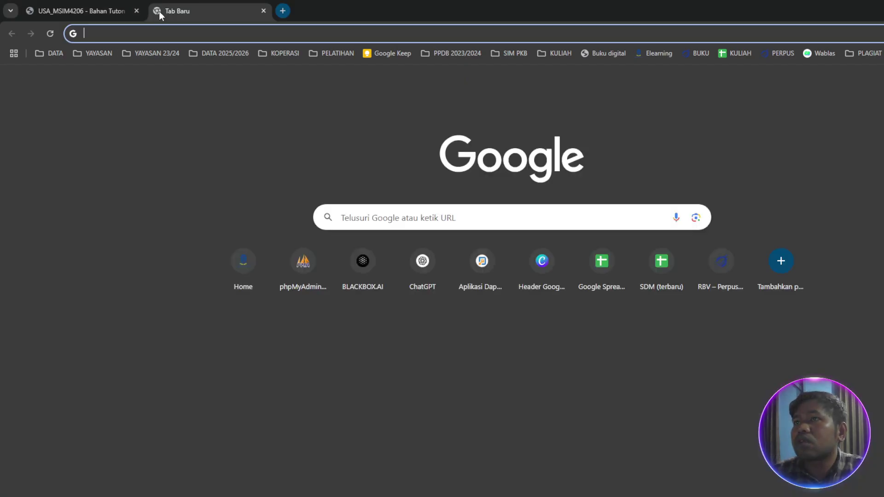
{"action": "type", "text": "localhost:8080/phpmyadmin/"}
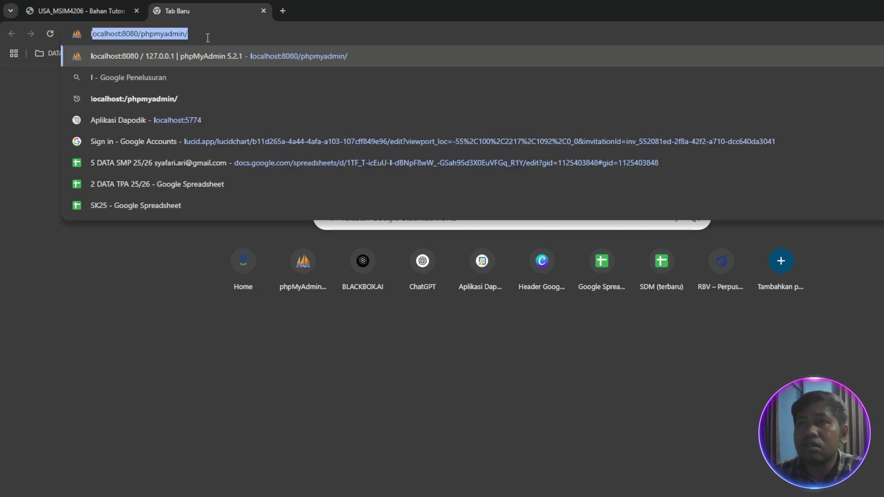
{"action": "key", "text": "Return"}
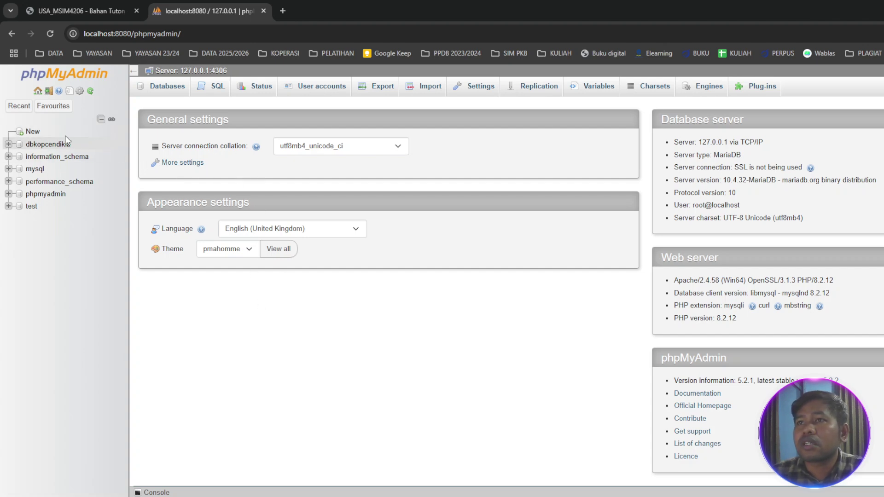
Create a database called rumah_sakit by running a CREATE DATABASE query on the server.
{"action": "left_click", "coordinate": [174, 90]}
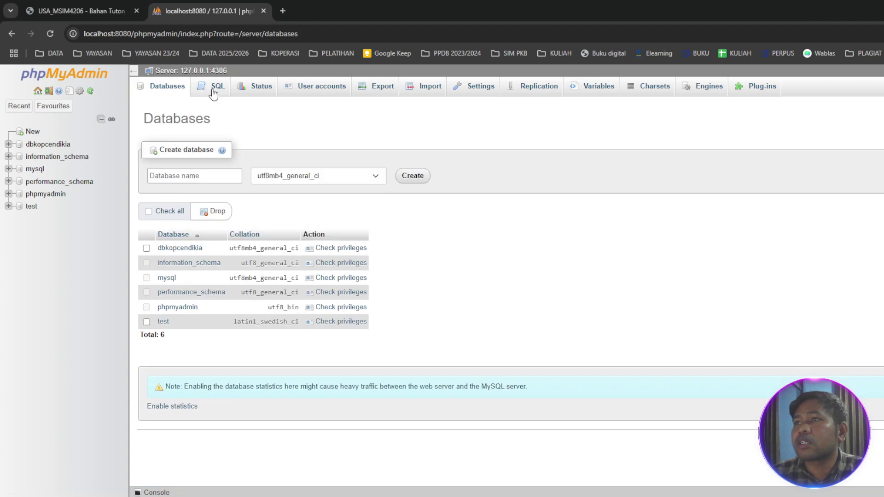
{"action": "left_click", "coordinate": [213, 91]}
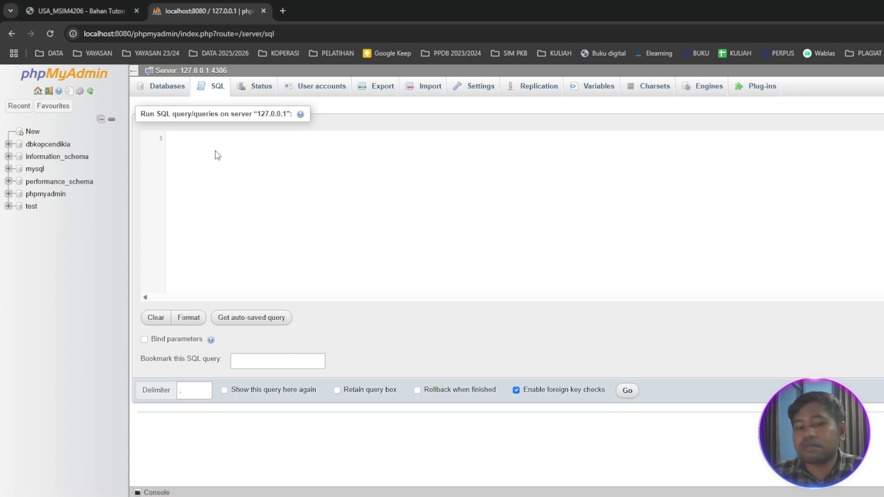
{"action": "type", "text": "CREATE DATABASE rumah_sakit;"}
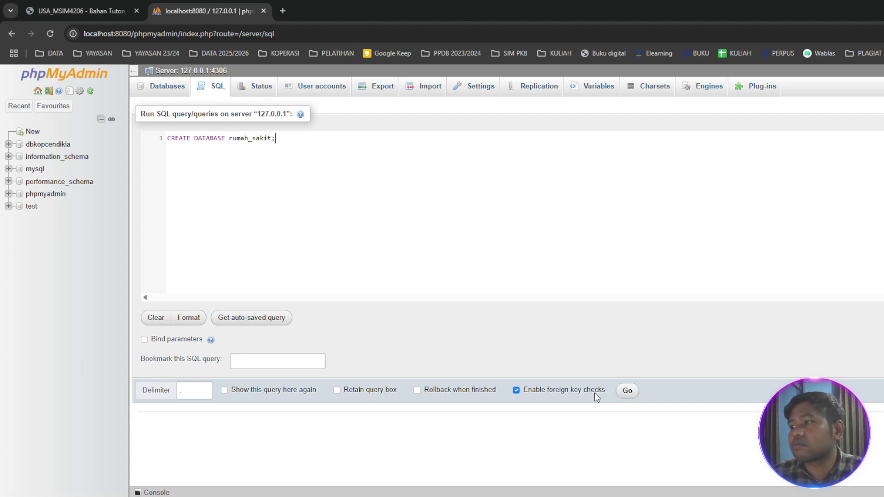
{"action": "left_click", "coordinate": [627, 391]}
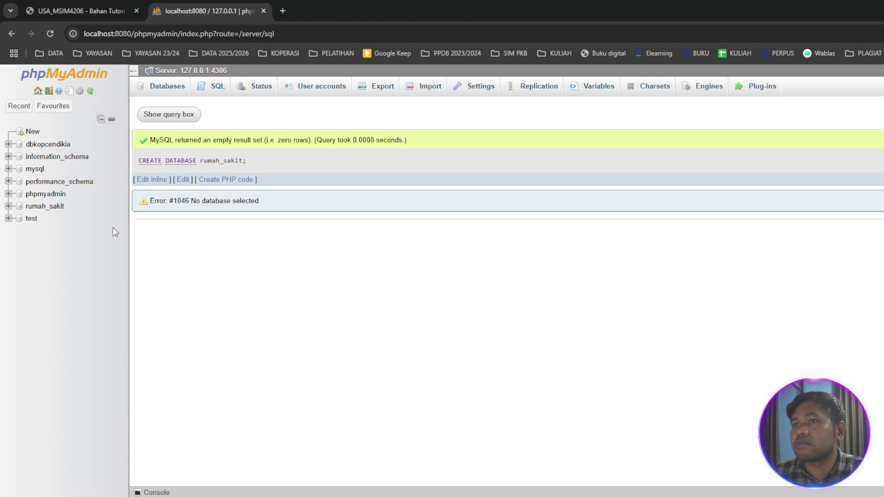
In rumah_sakit, create table administrator via SQL with auto-increment INT primary key id_admin, nama_admin VARCHAR(100) NOT NULL and waktu_jaga TIME.
{"action": "left_click", "coordinate": [45, 206]}
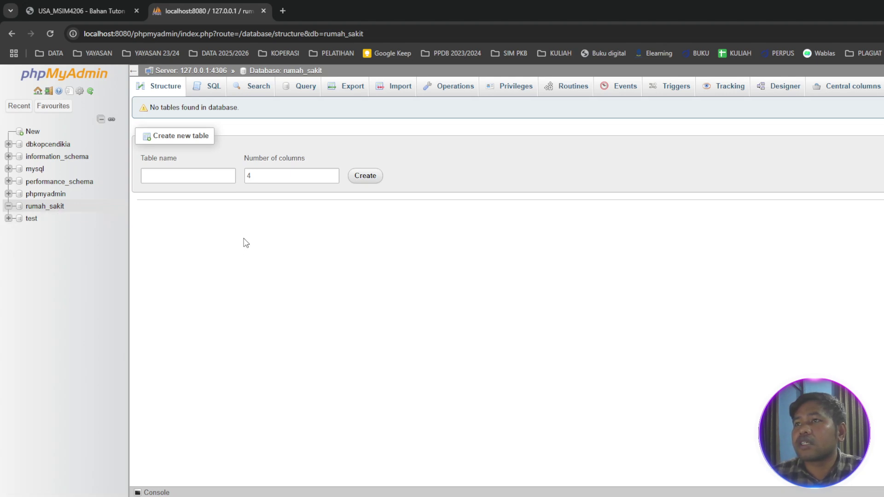
{"action": "left_click", "coordinate": [211, 87]}
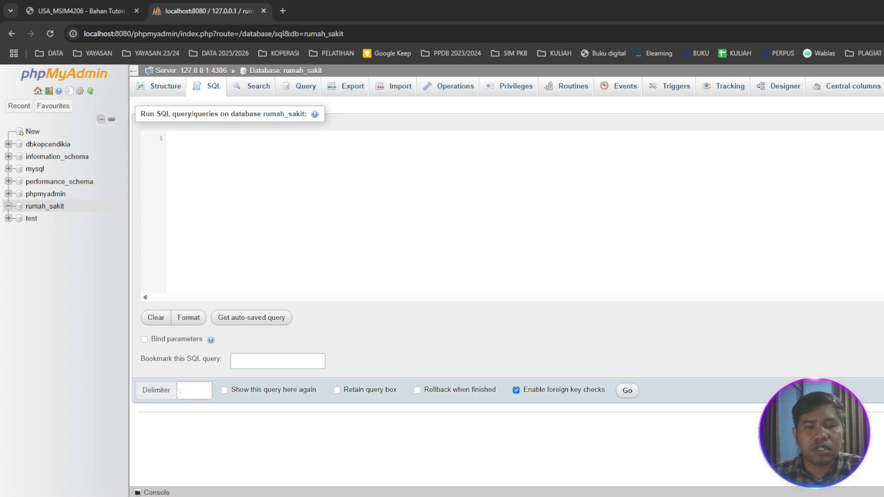
{"action": "type", "text": "CREATE TABLE administrator ( id_admin INT PRIMARY KEY AUTO_INCREMENT, nama_admin VARCHAR(100) NOT NULL, waktu_jaga TIME );"}
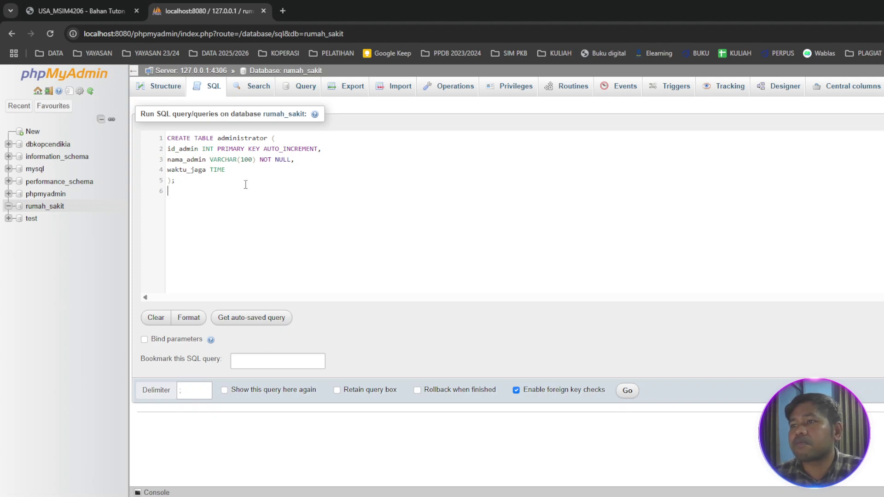
{"action": "left_click", "coordinate": [627, 391]}
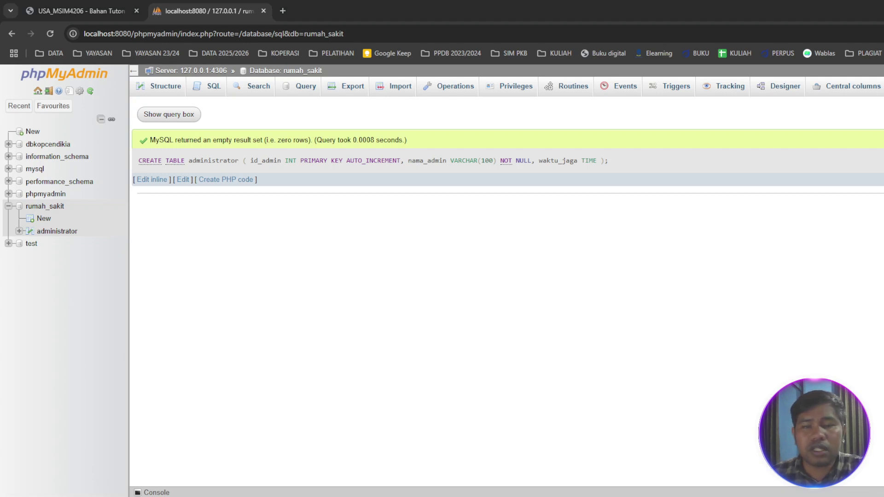
Try to create table daftar via SQL with auto-increment primary key id_daftar and INT foreign keys id_admin and id_pasien referencing administrator and pasien.
{"action": "left_click", "coordinate": [44, 206]}
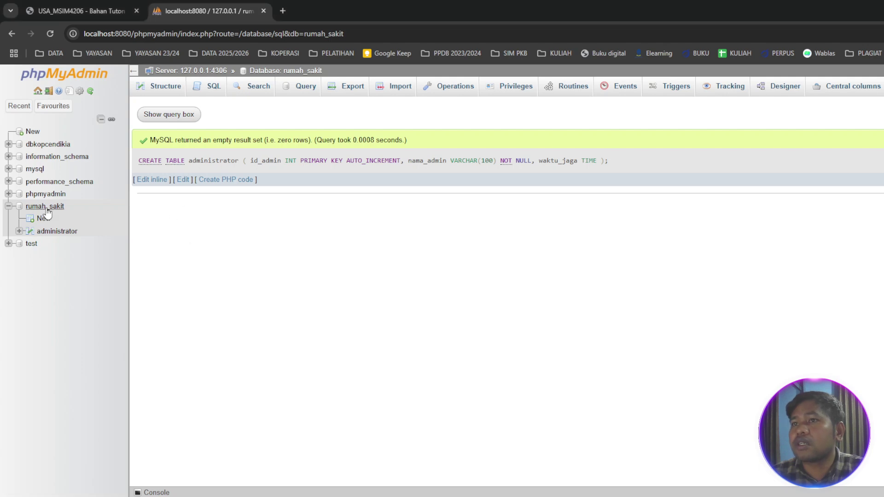
{"action": "left_click", "coordinate": [209, 89]}
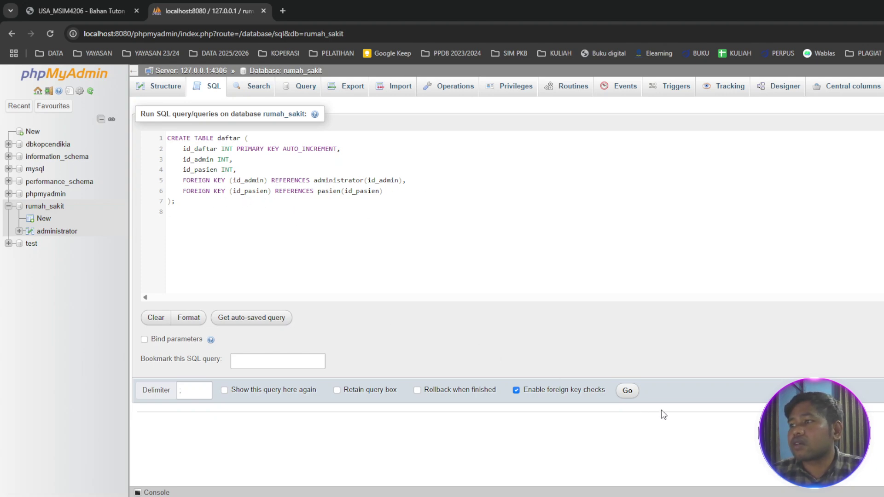
{"action": "left_click", "coordinate": [628, 392]}
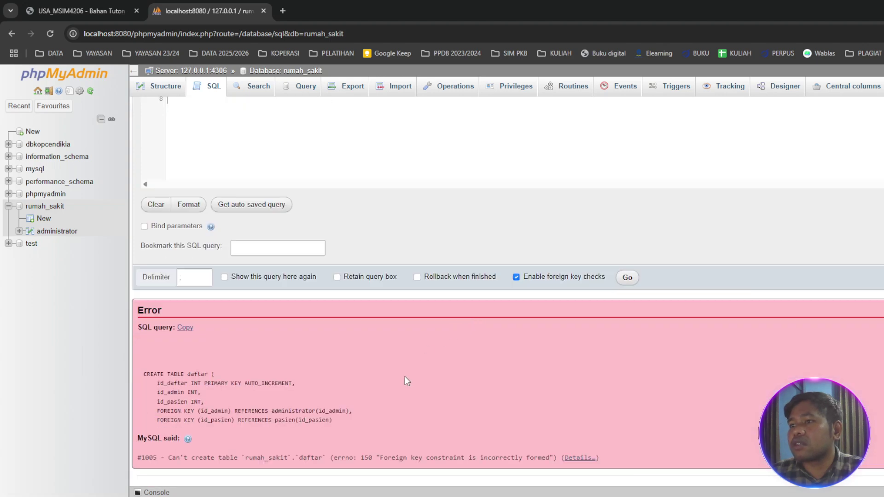
Disable foreign key checks and rerun the query that creates the daftar table.
{"action": "scroll", "coordinate": [243, 134], "scroll_direction": "up", "scroll_amount": 2}
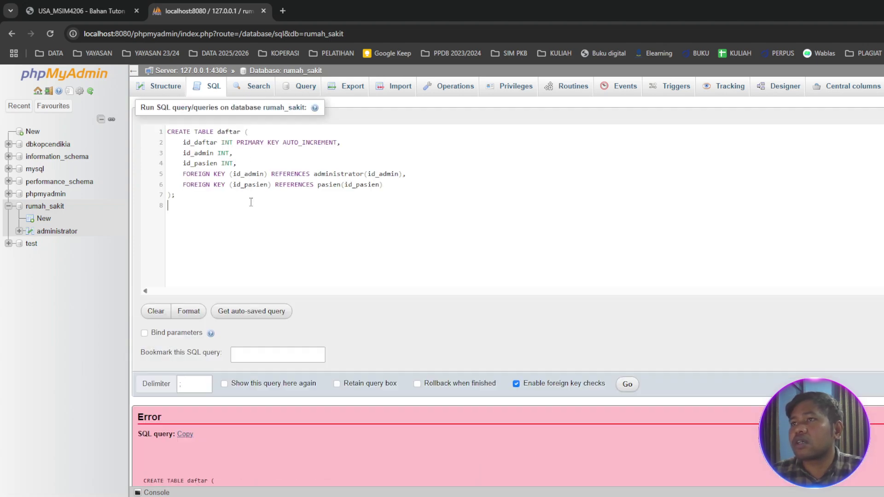
{"action": "left_click", "coordinate": [226, 198]}
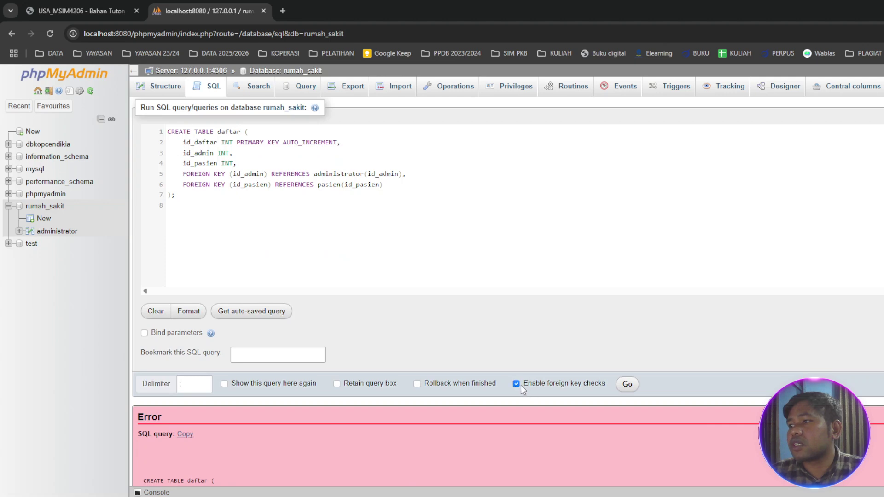
{"action": "left_click", "coordinate": [516, 384]}
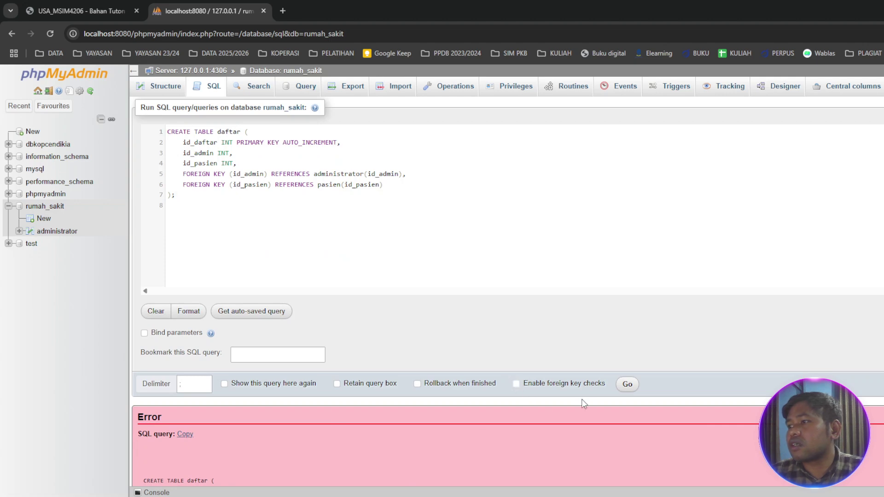
{"action": "left_click", "coordinate": [627, 386]}
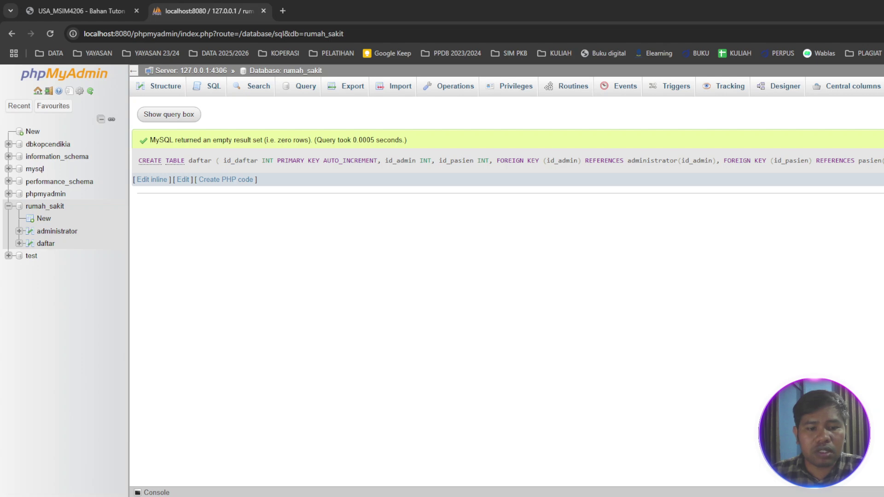
Create table dokter with auto-increment primary key id_dokter, nama_dokter VARCHAR(100) NOT NULL, tanggal_lahir DATE, alamat_dokter VARCHAR(255), no_hp VARCHAR(15), spesialis VARCHAR(100) and waktu_kerja TIME.
{"action": "left_click", "coordinate": [214, 87]}
{"action": "left_click", "coordinate": [45, 206]}
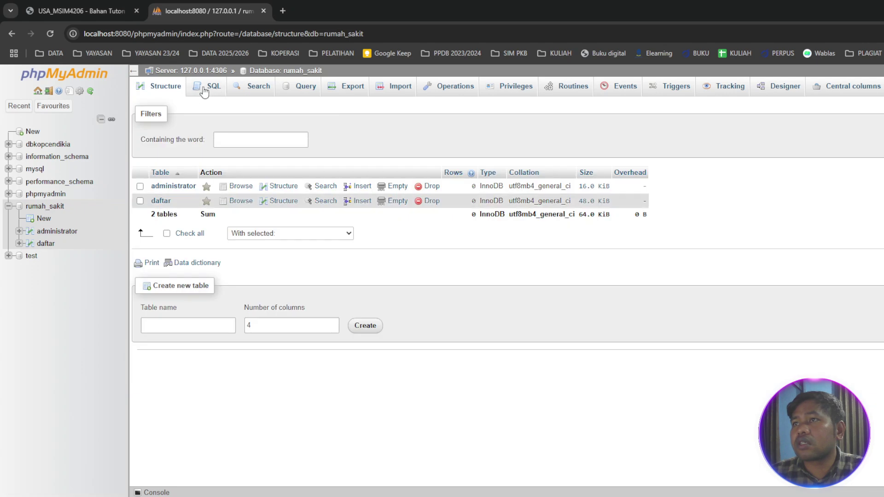
{"action": "left_click", "coordinate": [253, 186]}
{"action": "left_click", "coordinate": [246, 175]}
{"action": "type", "text": "CREATE TABLE dokter (     id_dokter INT PRIMARY KEY AUTO_INCREMENT,     nama_dokter VARCHAR(100) NOT NULL,     tanggal_lahir DATE,     alamat_dokter VARCHAR(255),     no_hp VARCHAR(15),     spesialis VARCHAR(100),     waktu_kerja TIME );"}
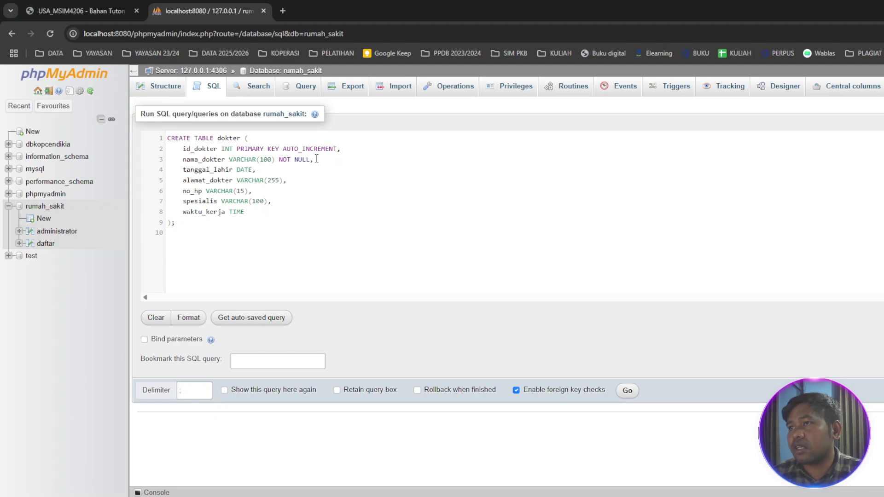
{"action": "left_click", "coordinate": [267, 165]}
{"action": "left_click", "coordinate": [291, 182]}
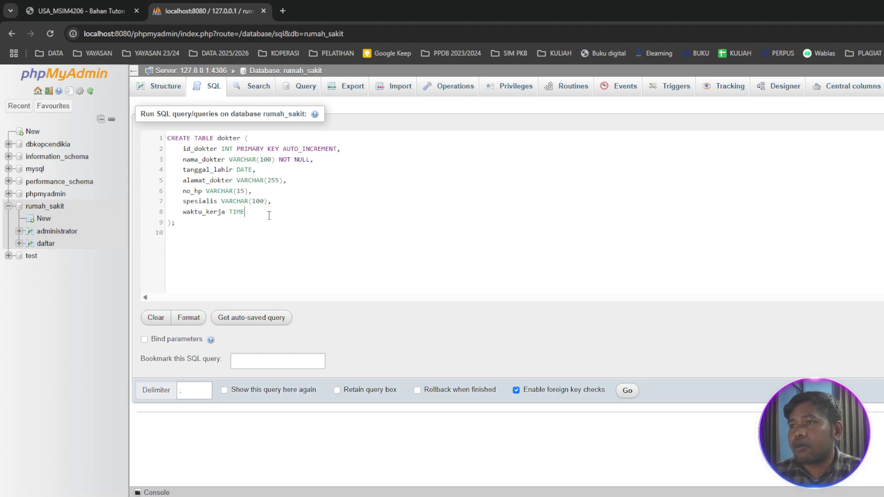
{"action": "left_click", "coordinate": [615, 393]}
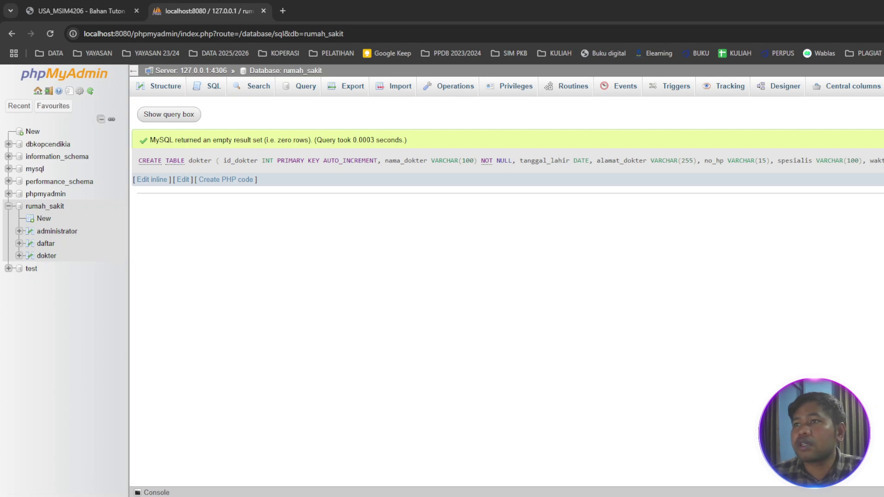
Create table dokter_admin via SQL with auto-increment INT primary key Id_data and INT foreign keys id_dokter and id_admin referencing dokter and administrator.
{"action": "left_click", "coordinate": [45, 206]}
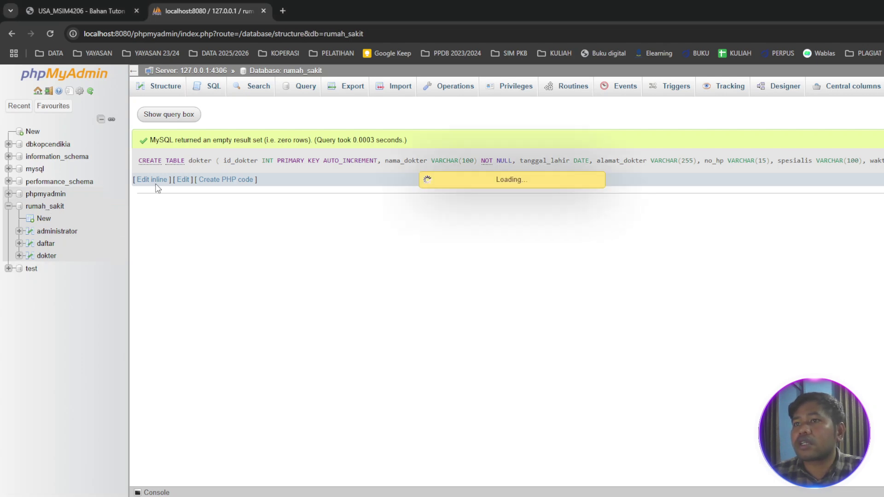
{"action": "left_click", "coordinate": [214, 85]}
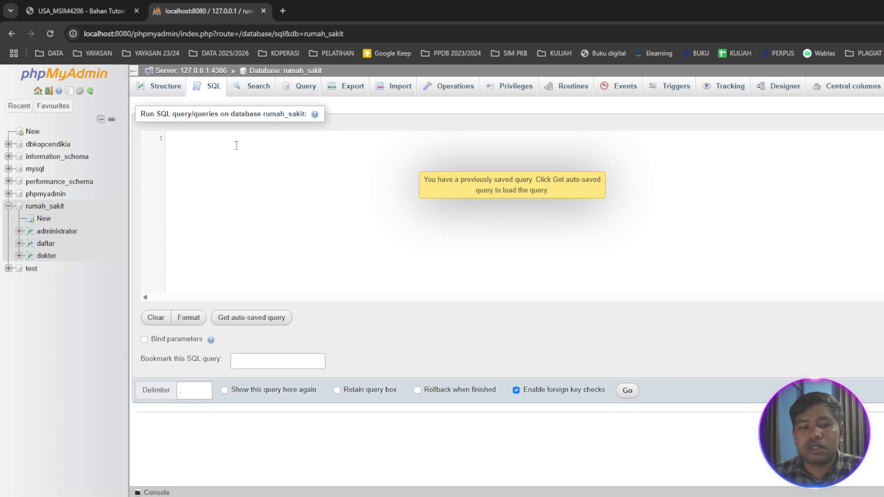
{"action": "type", "text": "CREATE TABLE dokter_admin (     Id_data INT PRIMARY KEY AUTO_INCREMENT,     id_dokter INT,     id_admin INT,     FOREIGN KEY (id_dokter) REFERENCES dokter(id_dokter),     FOREIGN KEY (id_admin) REFERENCES administrator(id_admin) );"}
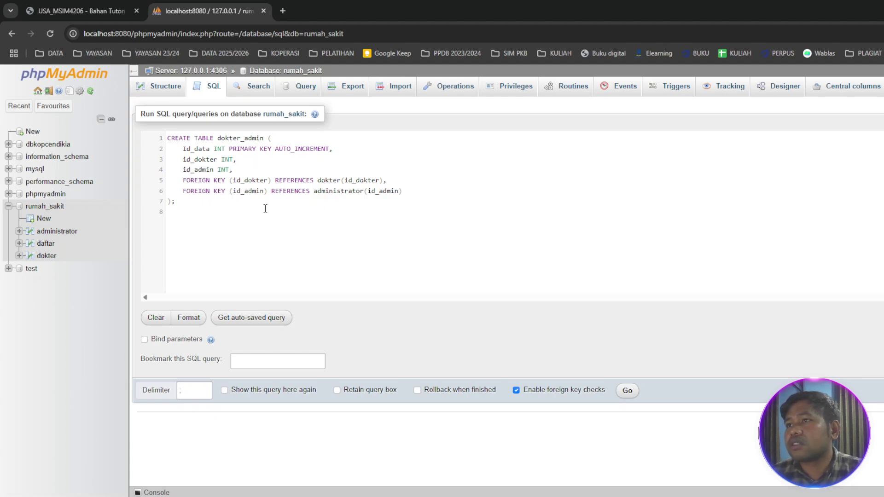
{"action": "left_click", "coordinate": [626, 391]}
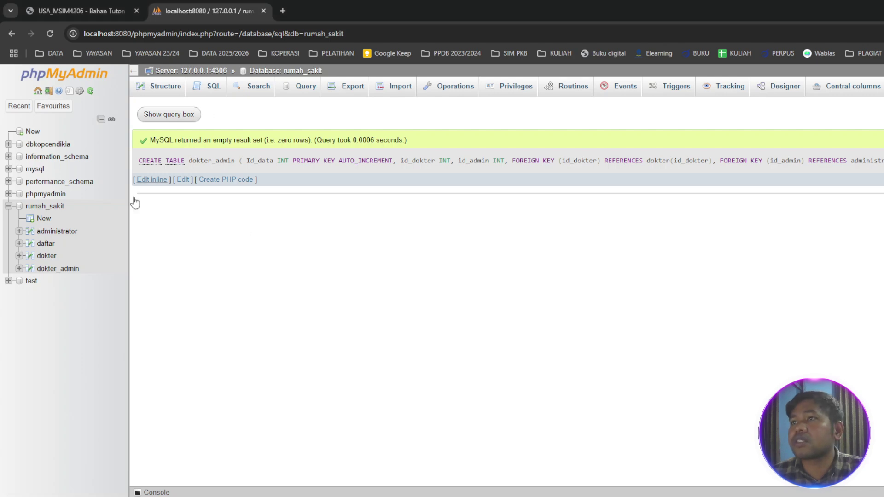
Create table pasien via SQL with auto-increment INT primary key id_pasien, nama_pasien VARCHAR(100) NOT NULL, alamat_pasien VARCHAR(255) and jenis_kelamin ENUM('L', 'P').
{"action": "left_click", "coordinate": [61, 203]}
{"action": "left_click", "coordinate": [221, 87]}
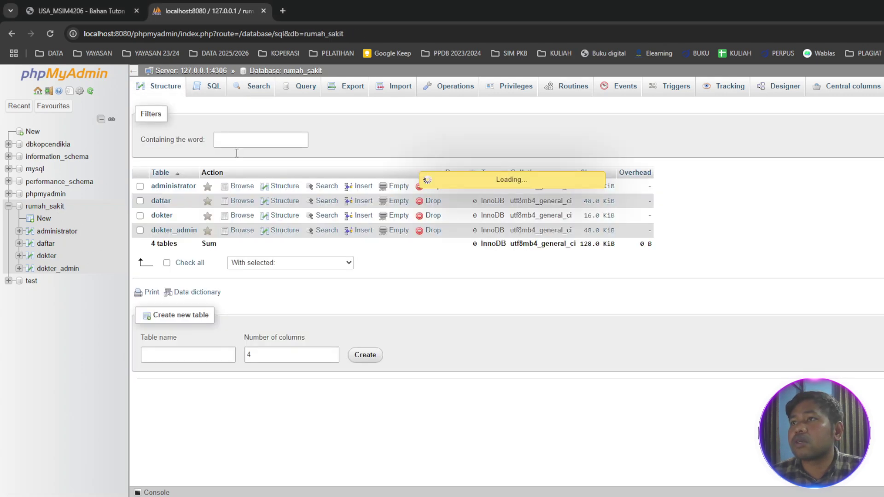
{"action": "type", "text": "CREATE TABLE pasien (     id_pasien INT PRIMARY KEY AUTO_INCREMENT,     nama_pasien VARCHAR(100) NOT NULL,     alamat_pasien VARCHAR(255),     jenis_kelamin ENUM('L', 'P') );"}
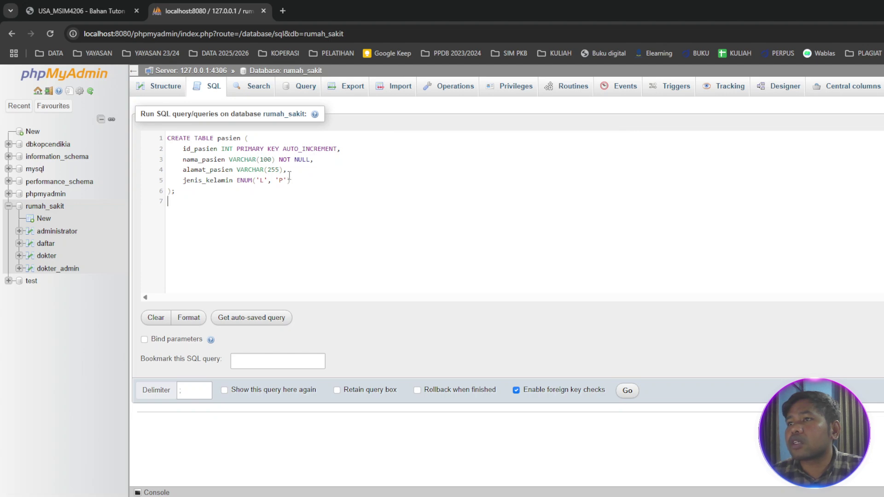
{"action": "left_click", "coordinate": [338, 160]}
{"action": "left_click", "coordinate": [335, 186]}
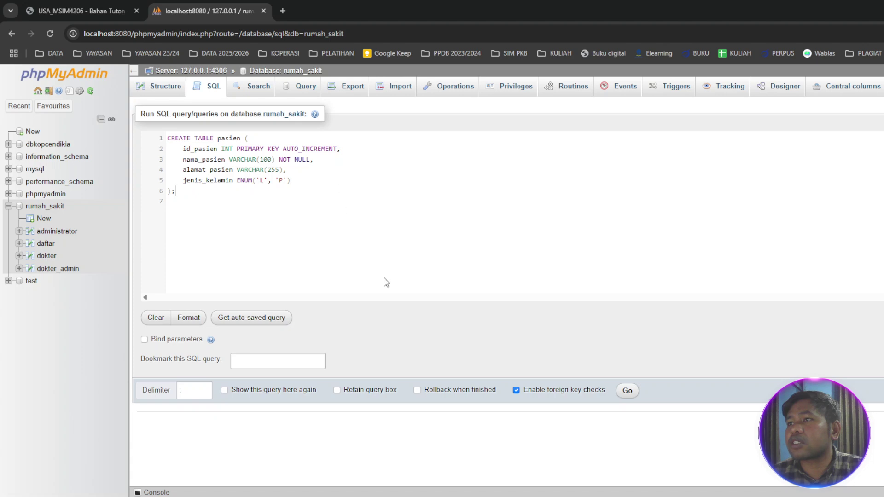
{"action": "left_click", "coordinate": [627, 391]}
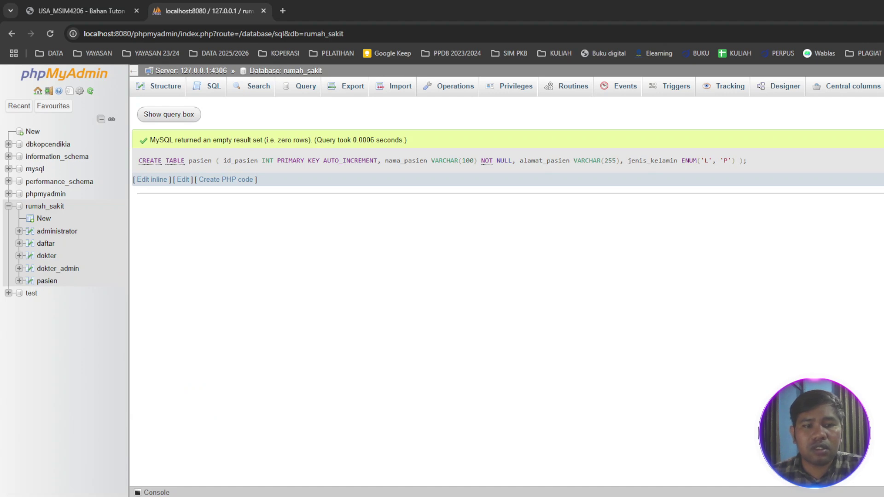
Create table pasien_dokter via SQL with auto-increment INT primary key id, waktu_periksa DATETIME, resep VARCHAR(30), and INT foreign keys id_dokter and id_pasien referencing dokter and pasien.
{"action": "left_click", "coordinate": [51, 207]}
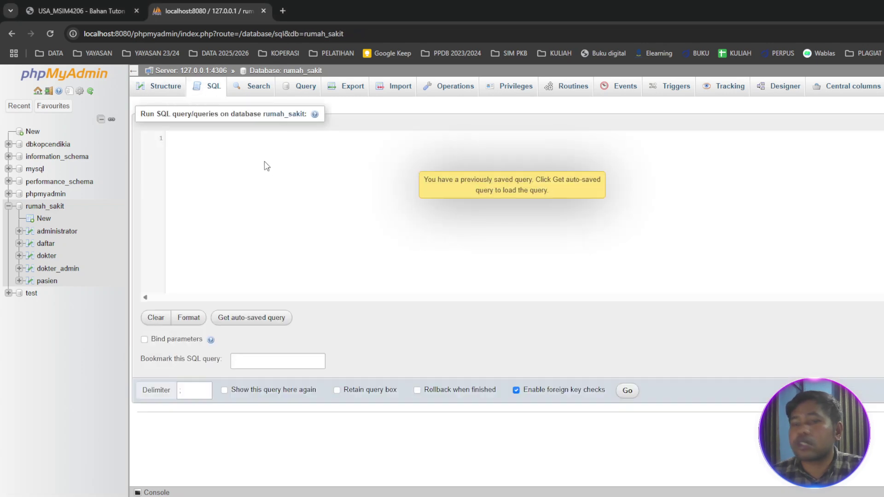
{"action": "type", "text": "CREATE TABLE pasien_dokter (     id INT PRIMARY KEY AUTO_INCREMENT,     id_dokter INT,     id_pasien INT,     waktu_periksa DATETIME,     FOREIGN KEY (id_dokter) REFERENCES dokter(id_dokter),     FOREIGN KEY (id_pasien) REFERENCES pasien(id_pasien),     resep VARCHAR(30) );"}
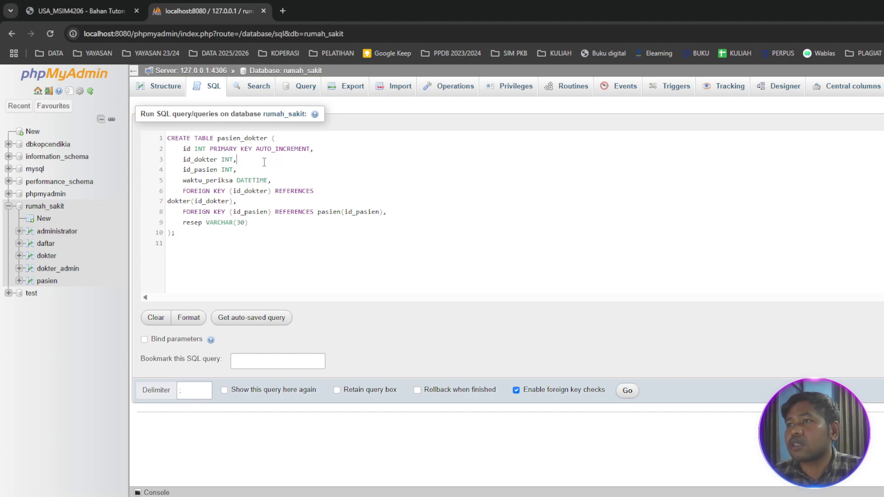
{"action": "left_click", "coordinate": [265, 162]}
{"action": "left_click", "coordinate": [347, 190]}
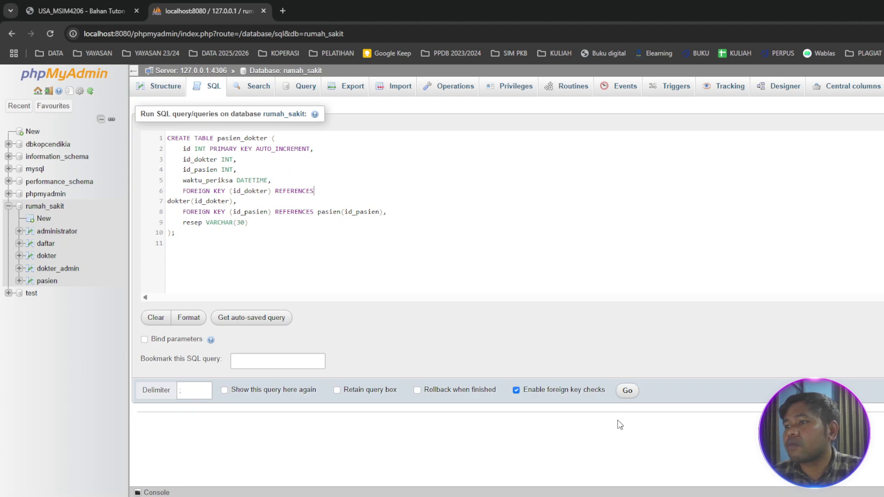
{"action": "left_click", "coordinate": [627, 390]}
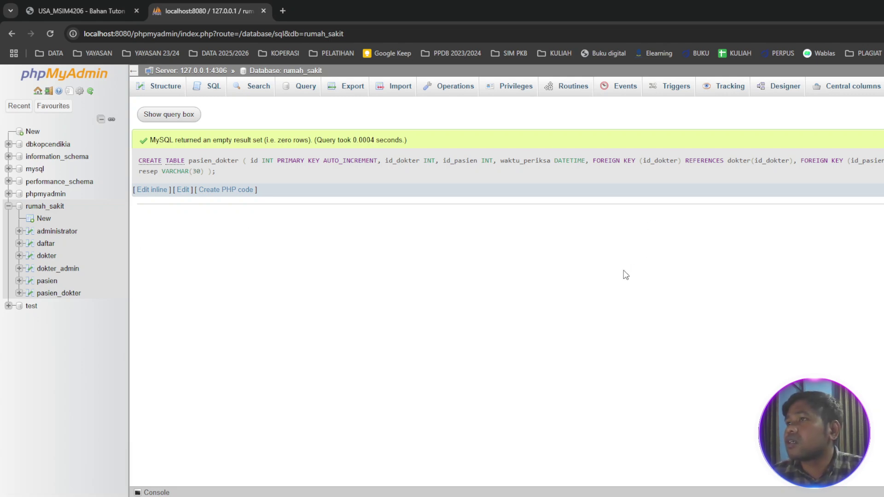
Review the list of tables in the rumah_sakit database.
{"action": "left_click", "coordinate": [45, 206]}
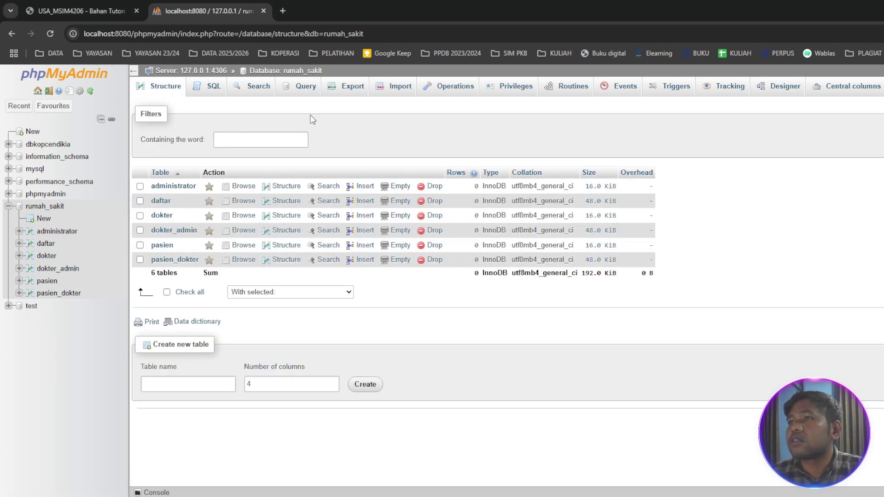
{"action": "left_click", "coordinate": [276, 72]}
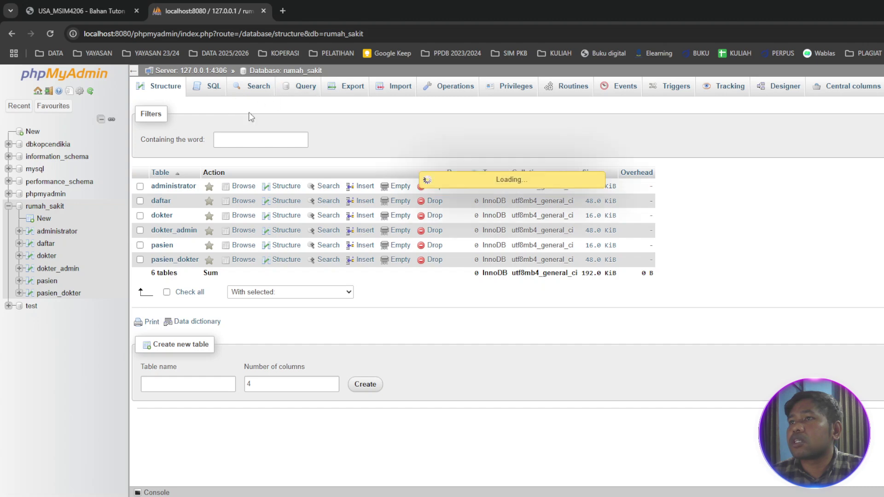
{"action": "left_click", "coordinate": [182, 72]}
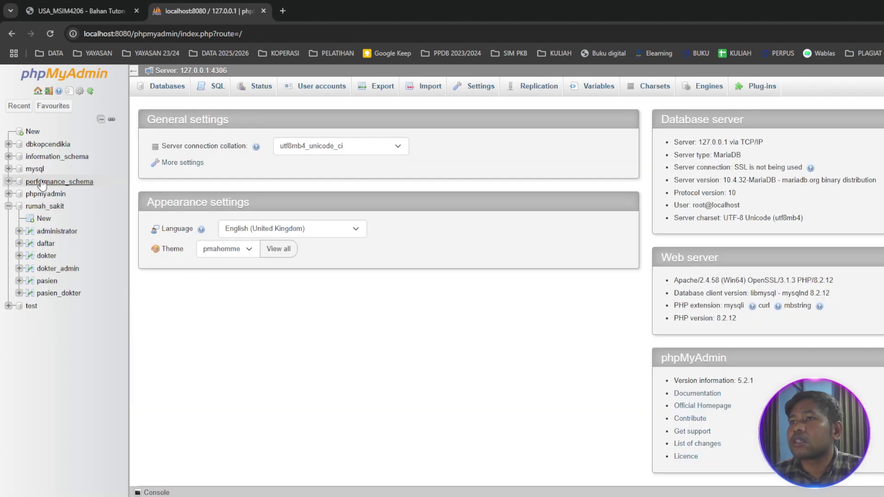
{"action": "left_click", "coordinate": [46, 206]}
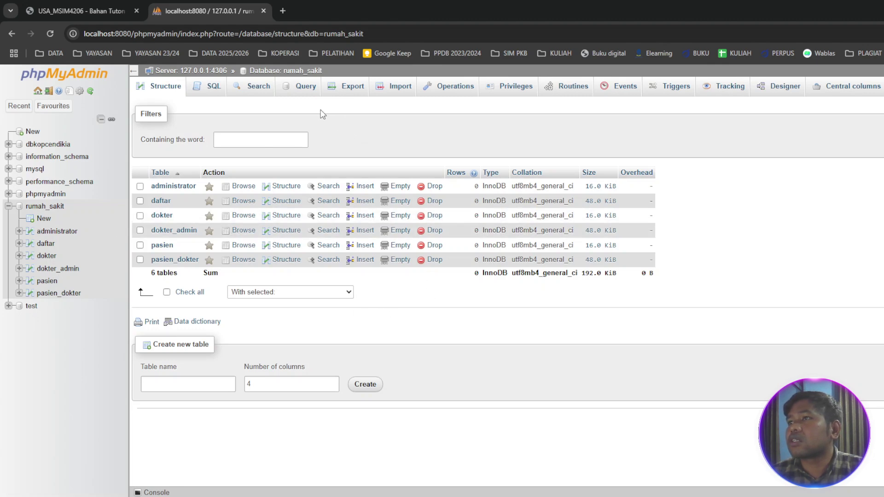
{"action": "left_click", "coordinate": [304, 87]}
{"action": "left_click", "coordinate": [164, 86]}
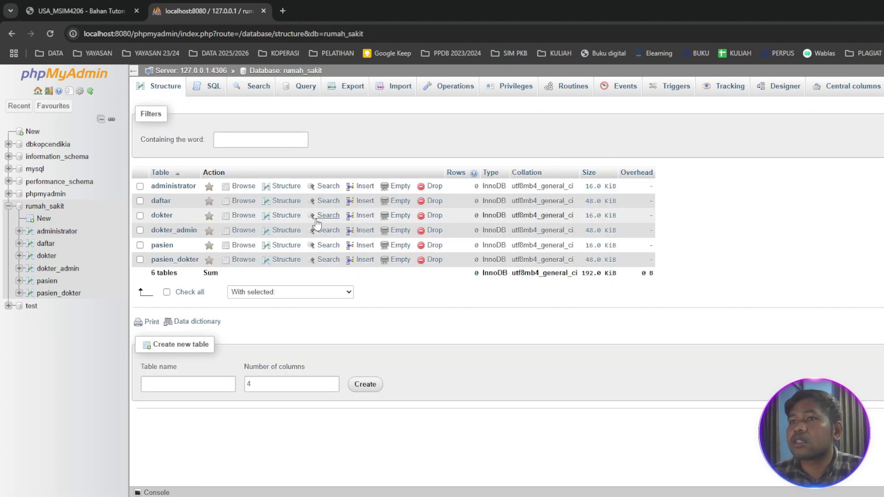
Inspect the column structure and keys of the administrator, daftar and dokter tables.
{"action": "left_click", "coordinate": [60, 232]}
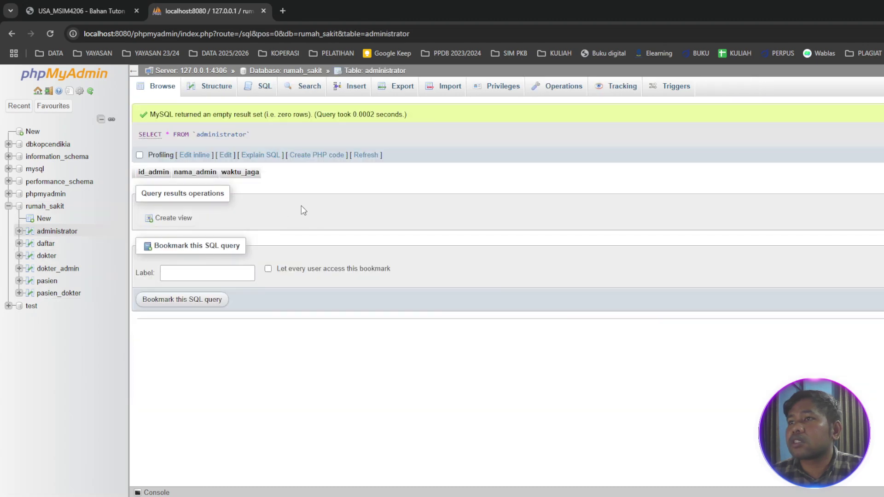
{"action": "left_click", "coordinate": [213, 87]}
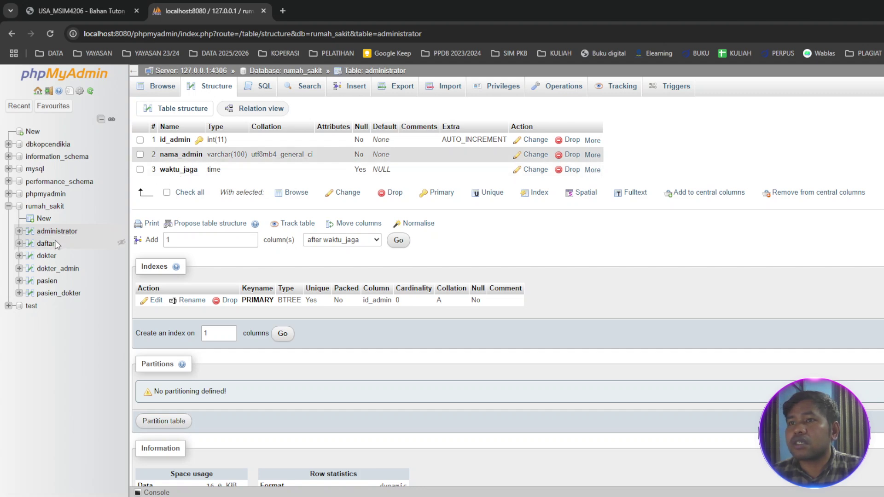
{"action": "left_click", "coordinate": [48, 245]}
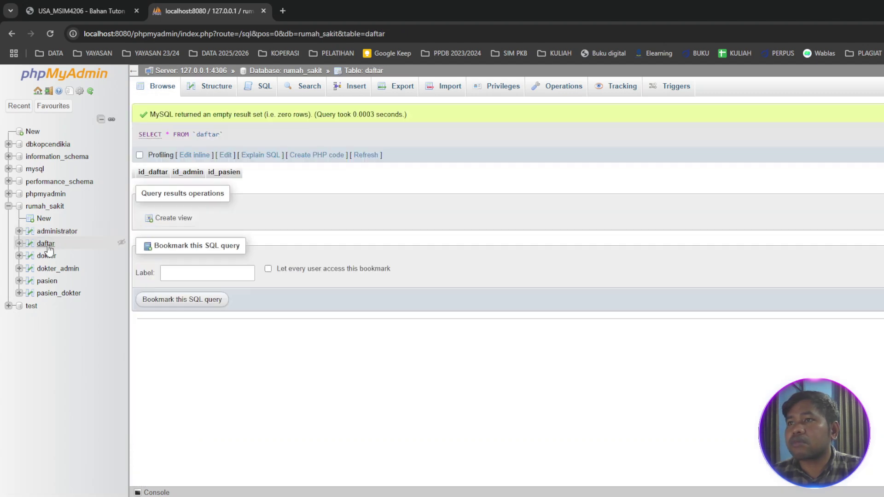
{"action": "left_click", "coordinate": [212, 88]}
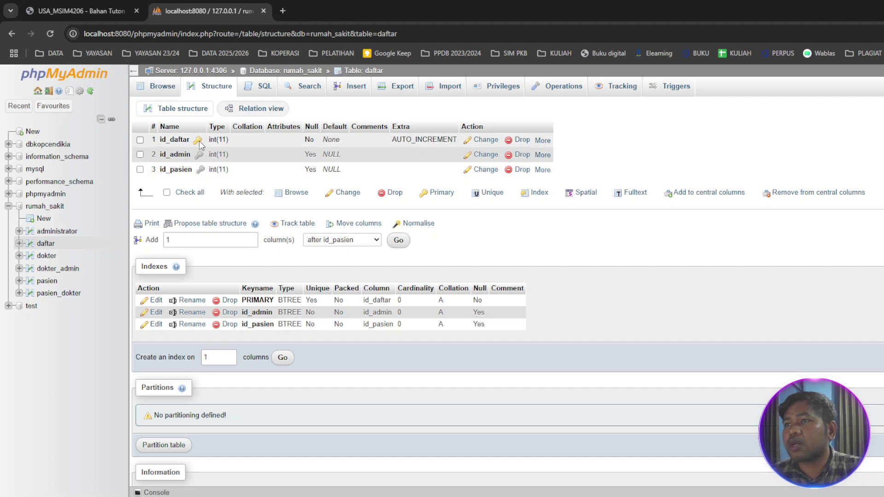
{"action": "left_click", "coordinate": [47, 256]}
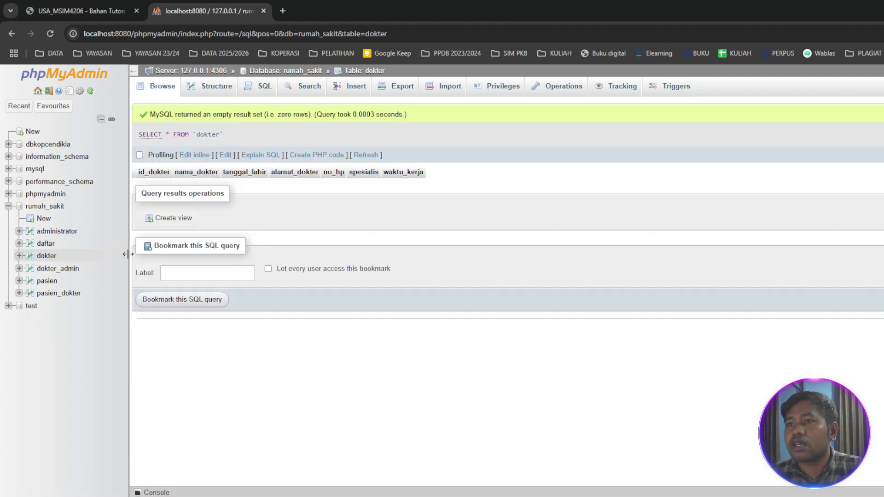
{"action": "left_click", "coordinate": [212, 88]}
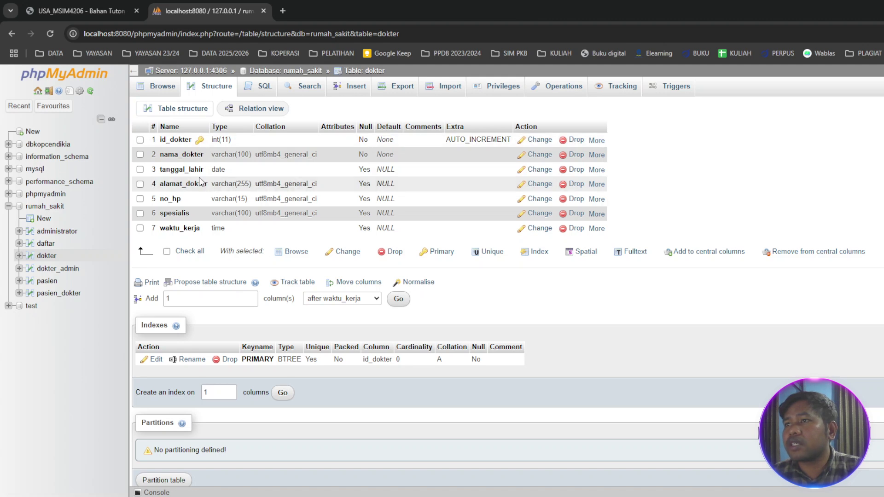
Inspect the column structure and keys of the dokter_admin, pasien and pasien_dokter tables.
{"action": "left_click", "coordinate": [57, 271]}
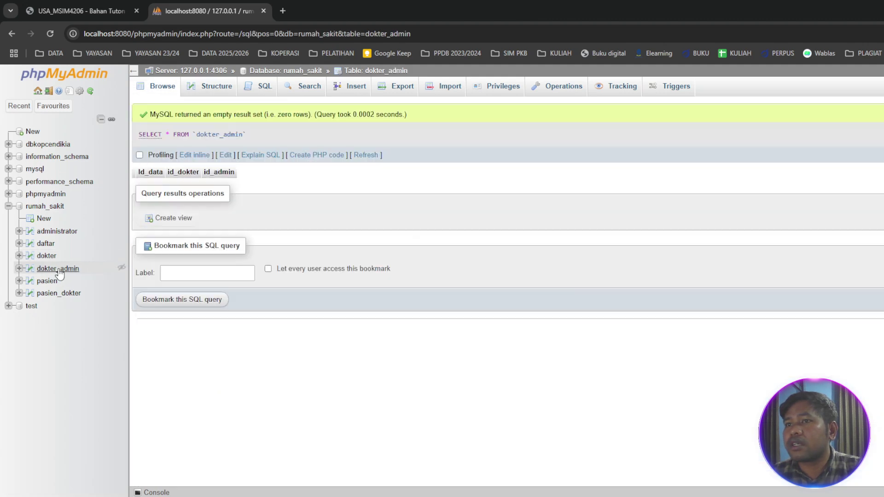
{"action": "left_click", "coordinate": [206, 90]}
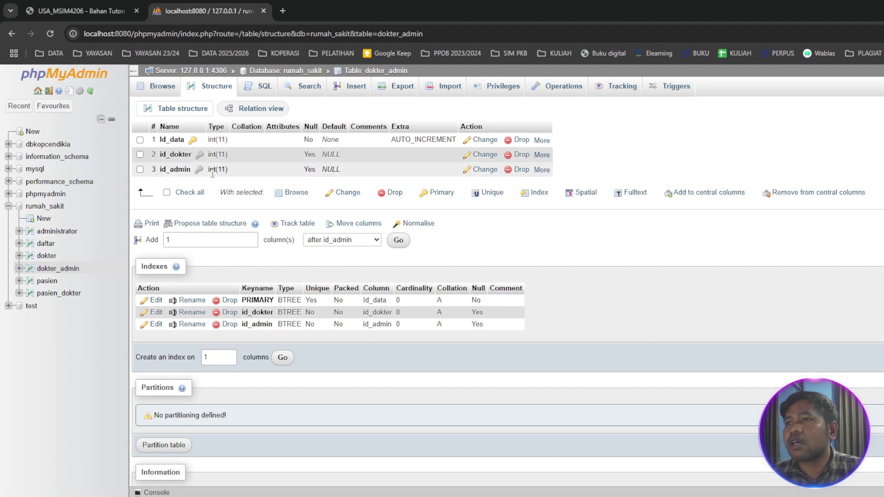
{"action": "left_click", "coordinate": [47, 281]}
{"action": "left_click", "coordinate": [209, 86]}
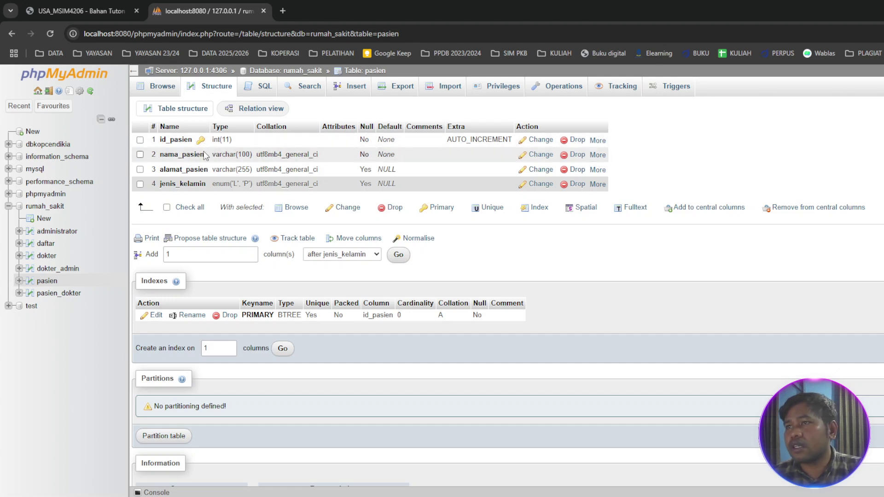
{"action": "left_click", "coordinate": [69, 294]}
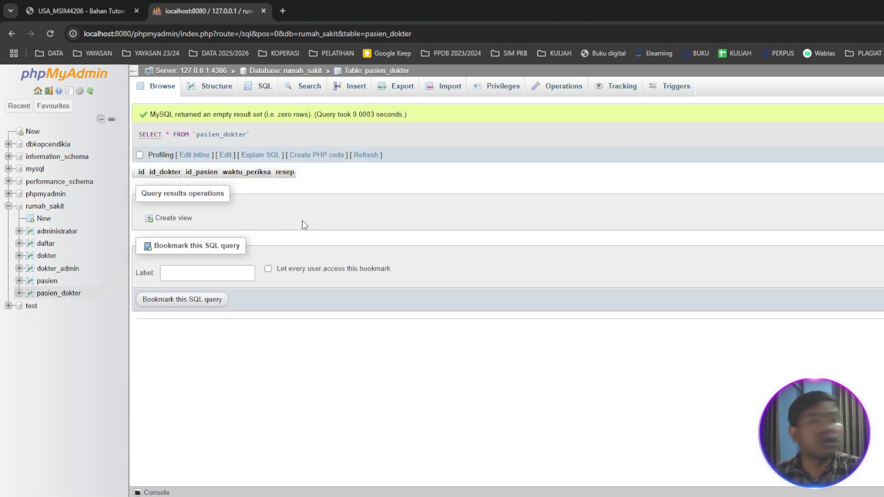
{"action": "left_click", "coordinate": [214, 87]}
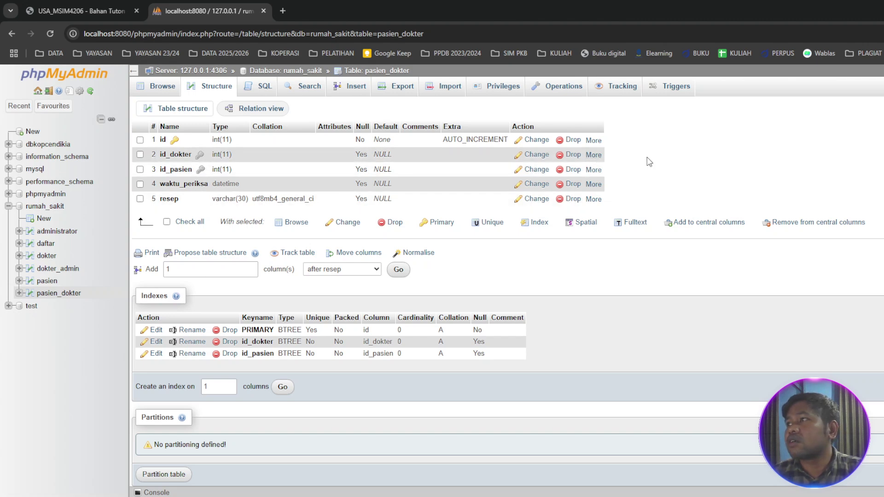
Open the rumah_sakit database in the Designer and arrange dokter_admin, administrator and daftar in an upper row following the assignment's ERD.
{"action": "left_click", "coordinate": [49, 207]}
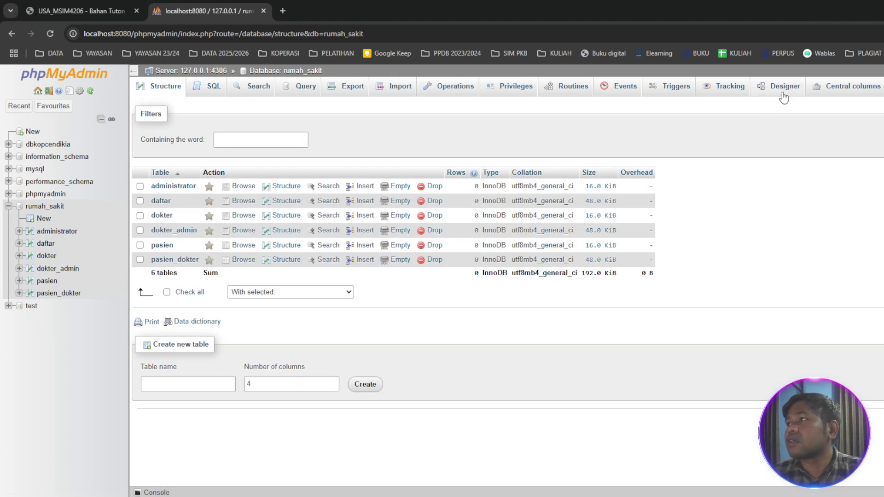
{"action": "left_click", "coordinate": [783, 93]}
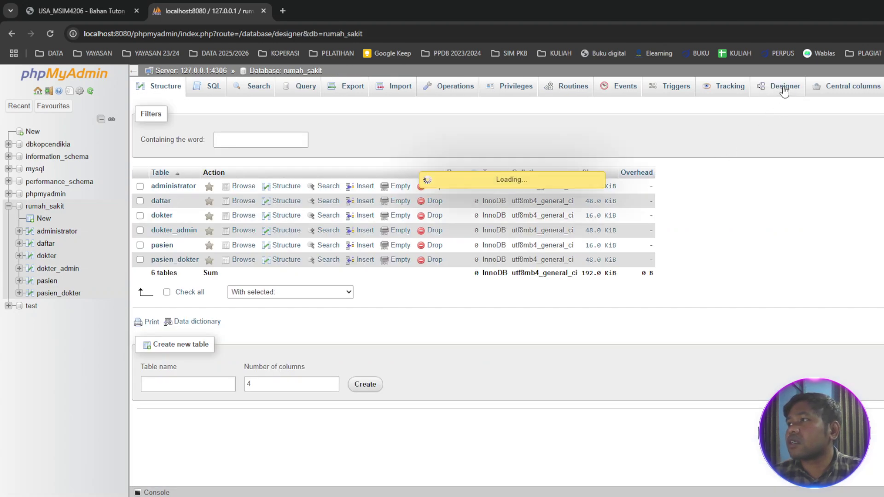
{"action": "left_click", "coordinate": [84, 12]}
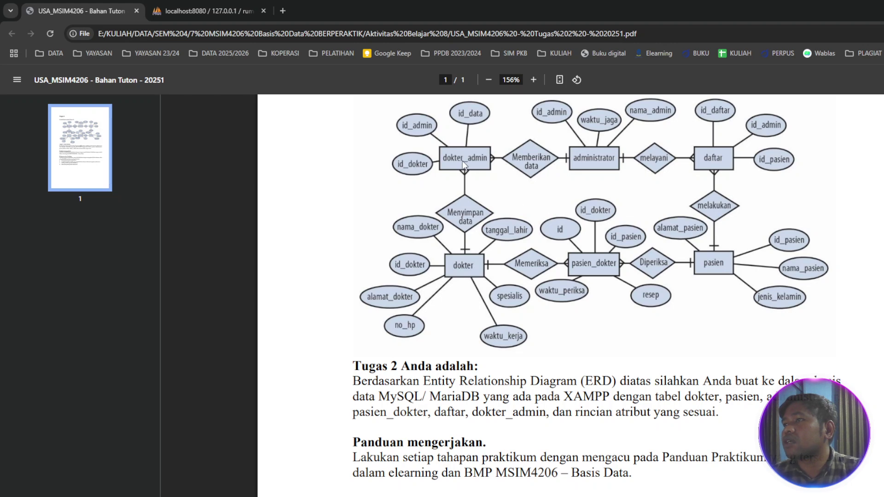
{"action": "left_click", "coordinate": [208, 11]}
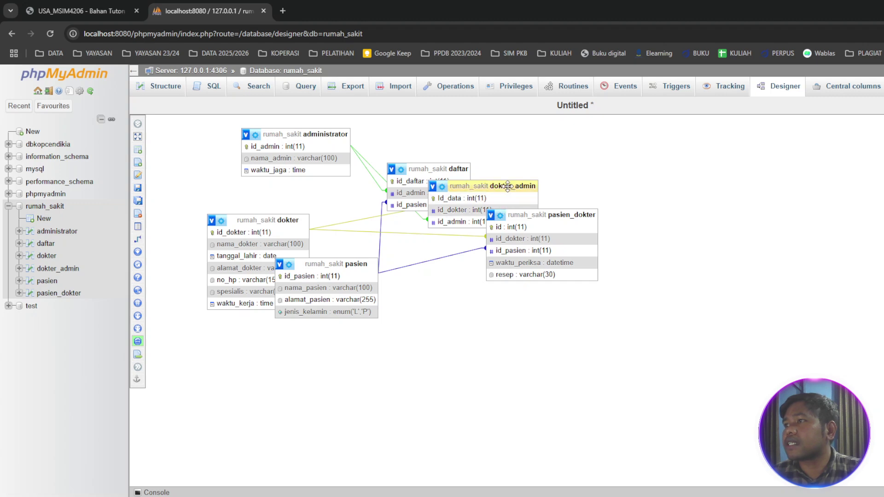
{"action": "left_click_drag", "start_coordinate": [508, 186], "coordinate": [252, 174]}
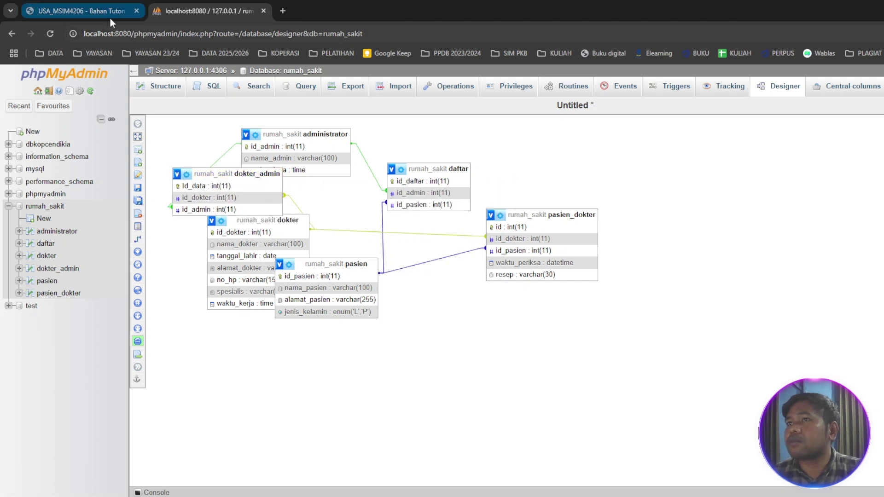
{"action": "left_click", "coordinate": [109, 14]}
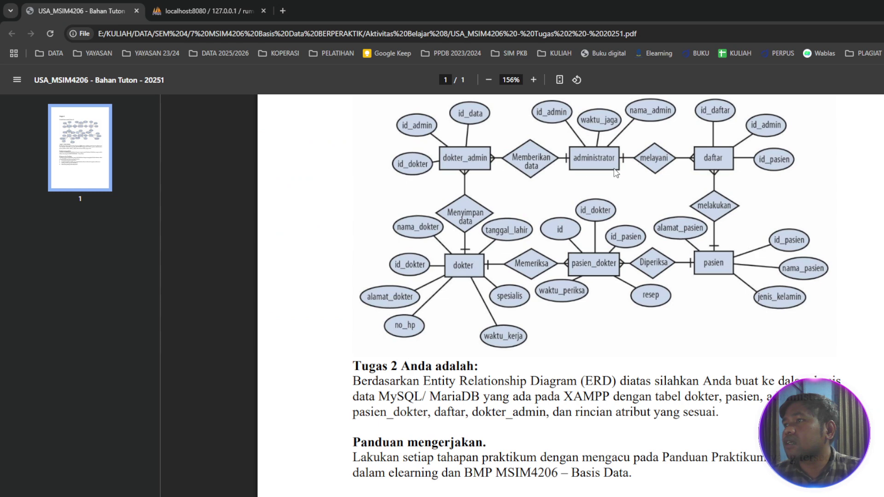
{"action": "left_click", "coordinate": [213, 13]}
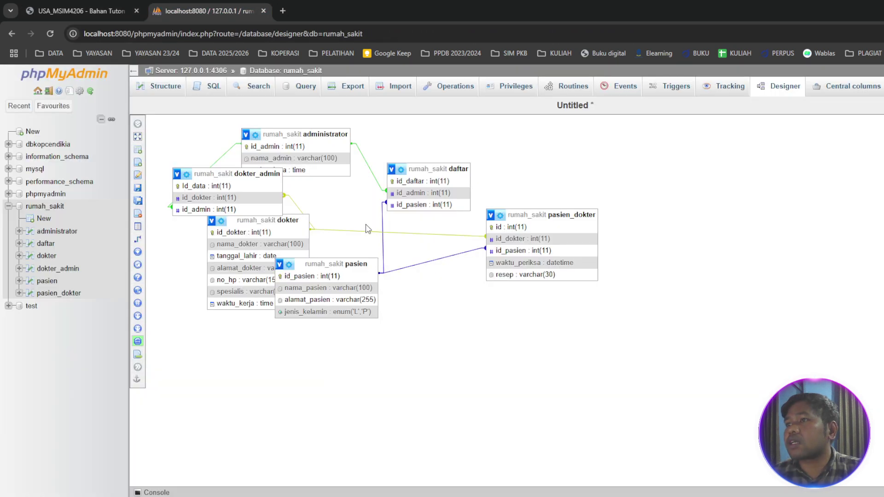
{"action": "left_click_drag", "start_coordinate": [319, 135], "coordinate": [377, 174]}
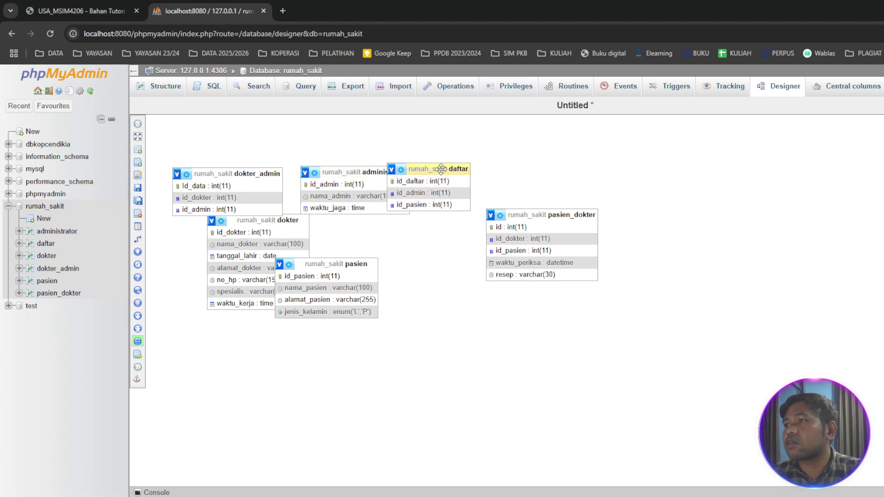
{"action": "left_click_drag", "start_coordinate": [444, 170], "coordinate": [501, 169]}
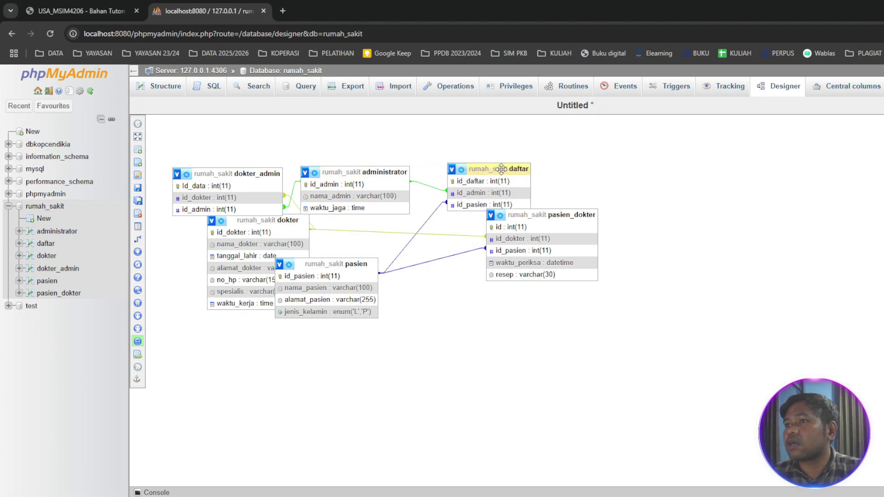
Arrange dokter, pasien_dokter and pasien in a lower row following the ERD, and space out administrator and daftar above them.
{"action": "left_click", "coordinate": [87, 12]}
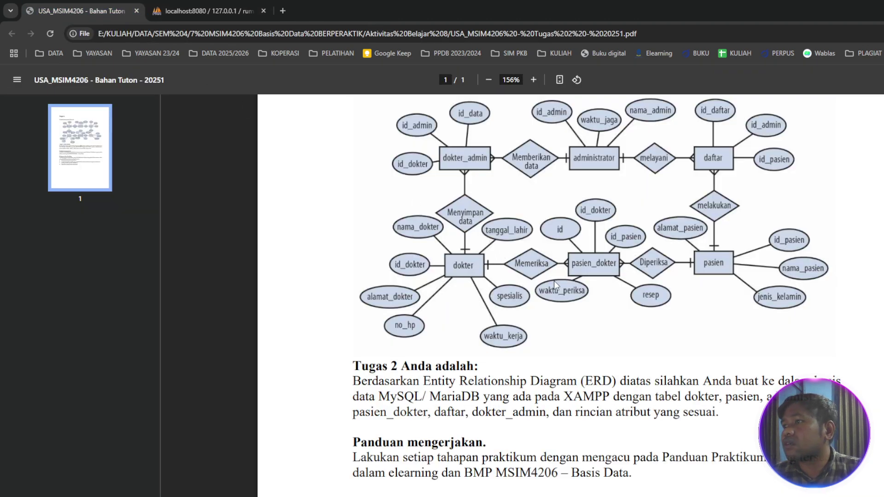
{"action": "left_click", "coordinate": [208, 11]}
{"action": "left_click_drag", "start_coordinate": [286, 220], "coordinate": [247, 253]}
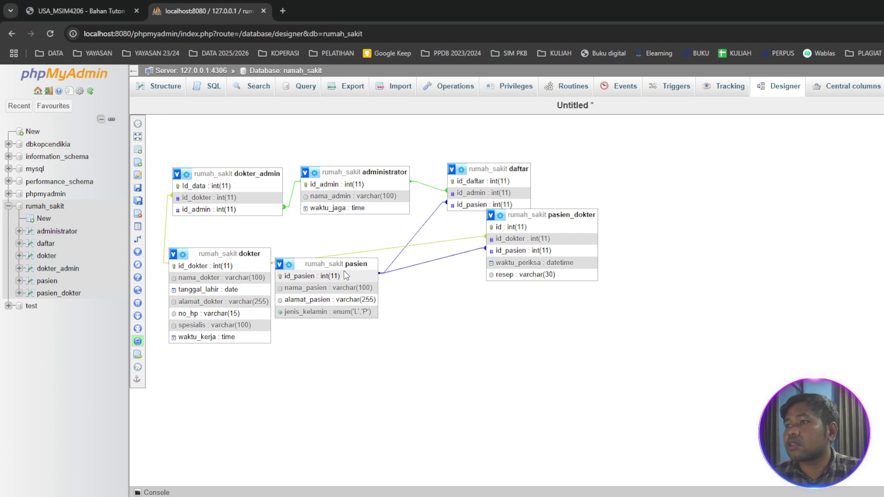
{"action": "left_click_drag", "start_coordinate": [570, 214], "coordinate": [469, 283]}
{"action": "left_click_drag", "start_coordinate": [355, 265], "coordinate": [572, 268]}
{"action": "left_click_drag", "start_coordinate": [450, 285], "coordinate": [371, 269]}
{"action": "left_click_drag", "start_coordinate": [534, 266], "coordinate": [498, 260]}
{"action": "left_click_drag", "start_coordinate": [491, 169], "coordinate": [532, 170]}
{"action": "left_click_drag", "start_coordinate": [405, 171], "coordinate": [427, 172]}
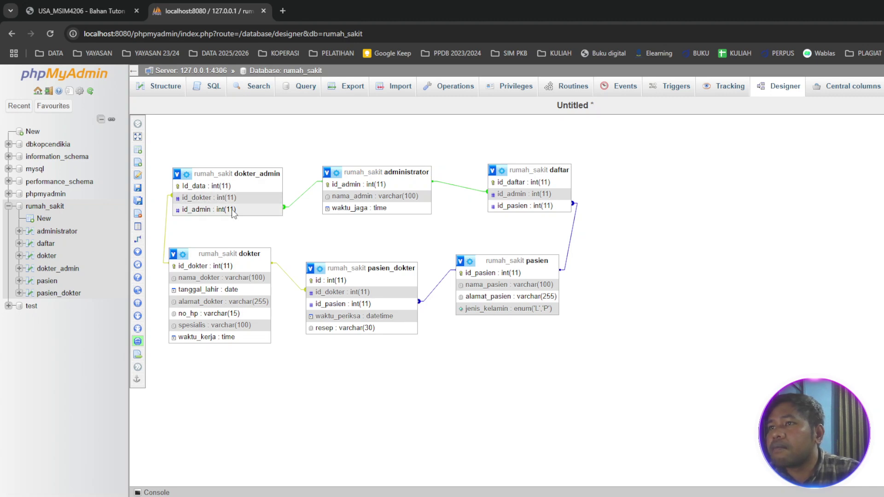
Check the relationship between dokter_admin and administrator against the assignment's ERD without deleting it.
{"action": "left_click", "coordinate": [284, 208]}
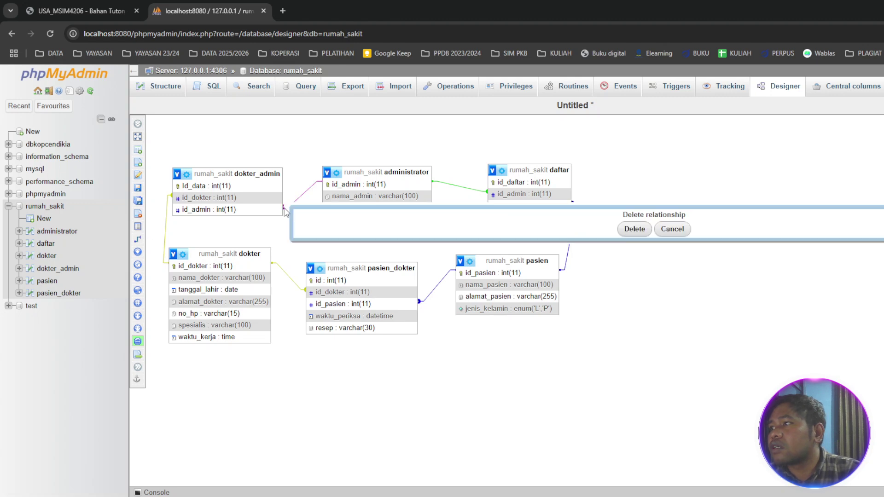
{"action": "left_click", "coordinate": [673, 230]}
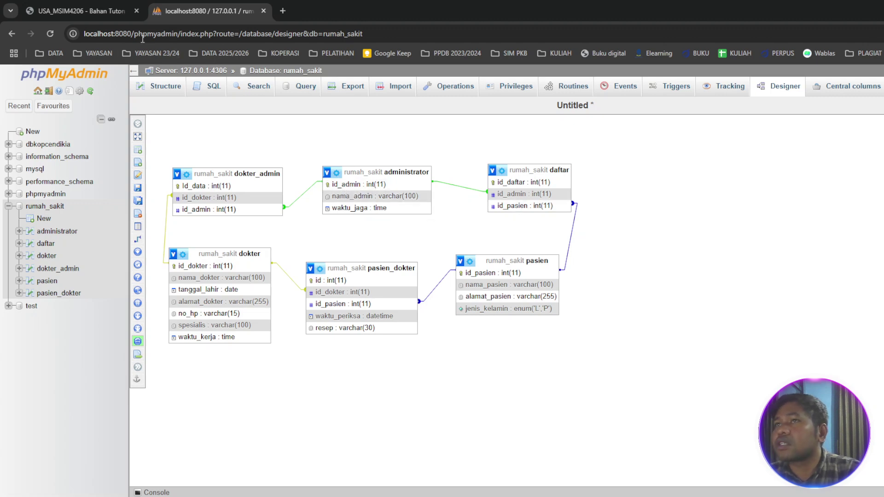
{"action": "left_click", "coordinate": [103, 13]}
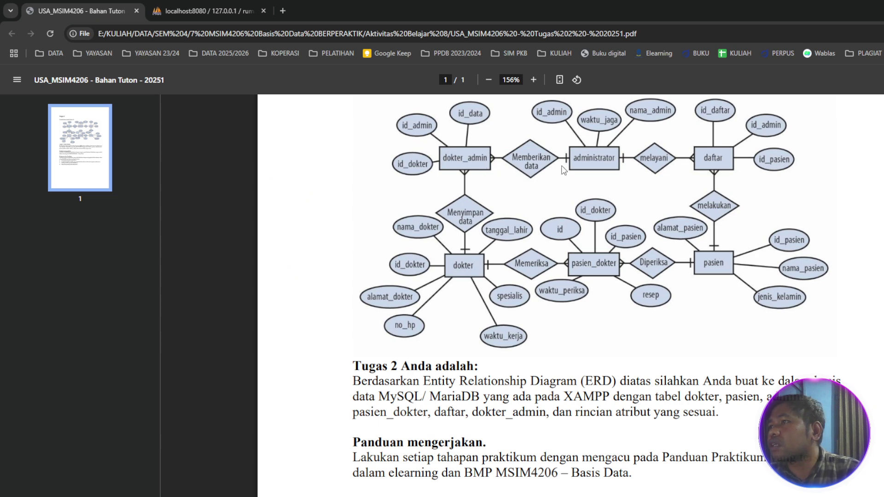
Save the Designer layout as a new page named rumah_sakit and compare it with the assignment's ERD.
{"action": "left_click", "coordinate": [224, 13]}
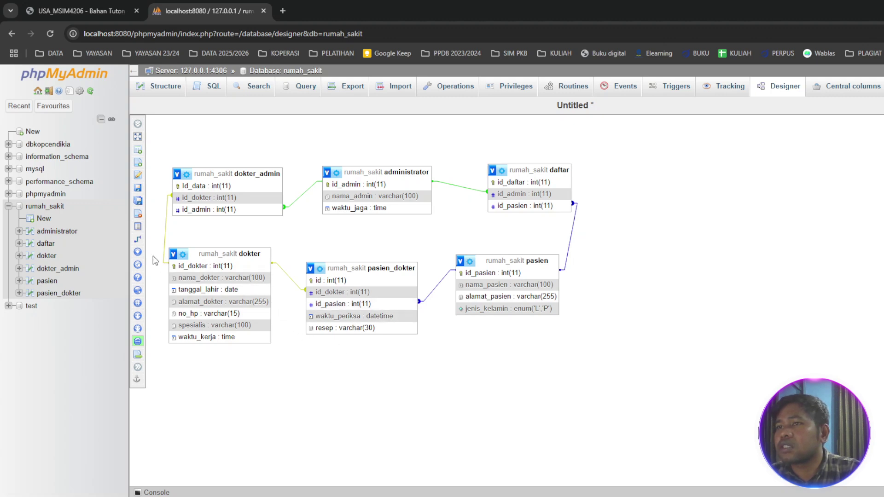
{"action": "mouse_move", "coordinate": [140, 243]}
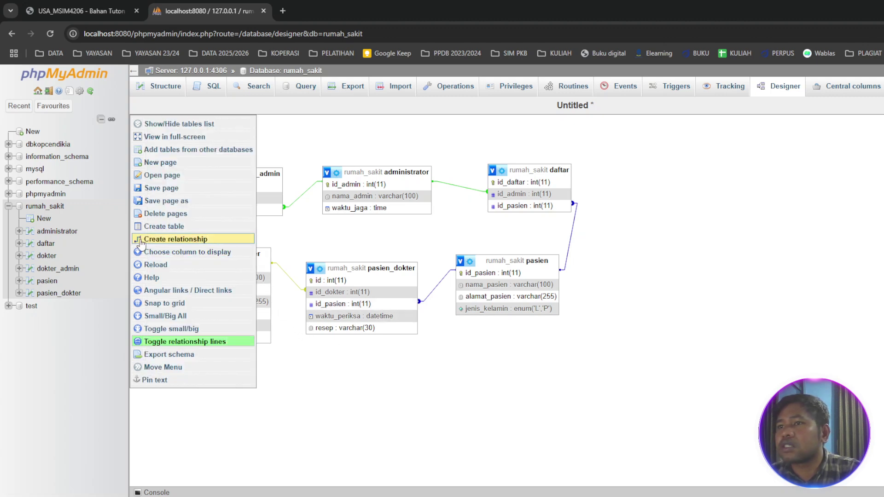
{"action": "left_click", "coordinate": [164, 201]}
{"action": "left_click", "coordinate": [491, 174]}
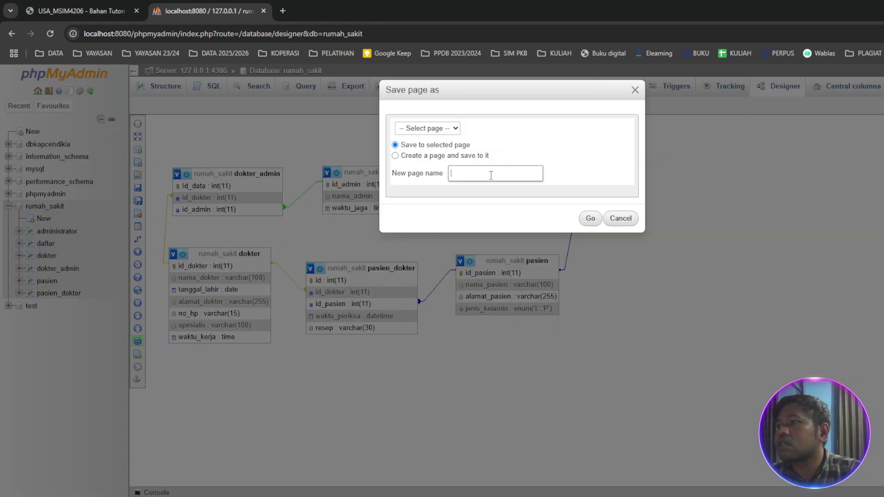
{"action": "left_click", "coordinate": [490, 175]}
{"action": "left_click", "coordinate": [511, 226]}
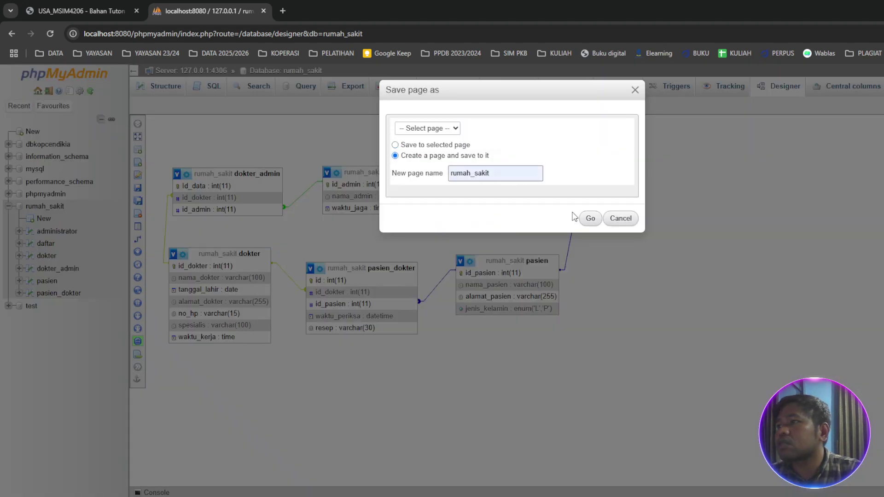
{"action": "left_click", "coordinate": [508, 174]}
{"action": "left_click", "coordinate": [589, 218]}
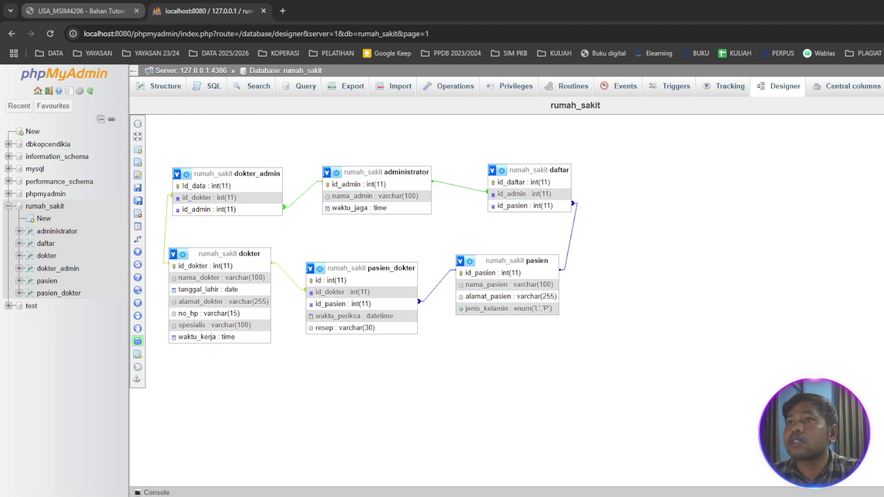
{"action": "left_click", "coordinate": [76, 11]}
{"action": "left_click", "coordinate": [192, 11]}
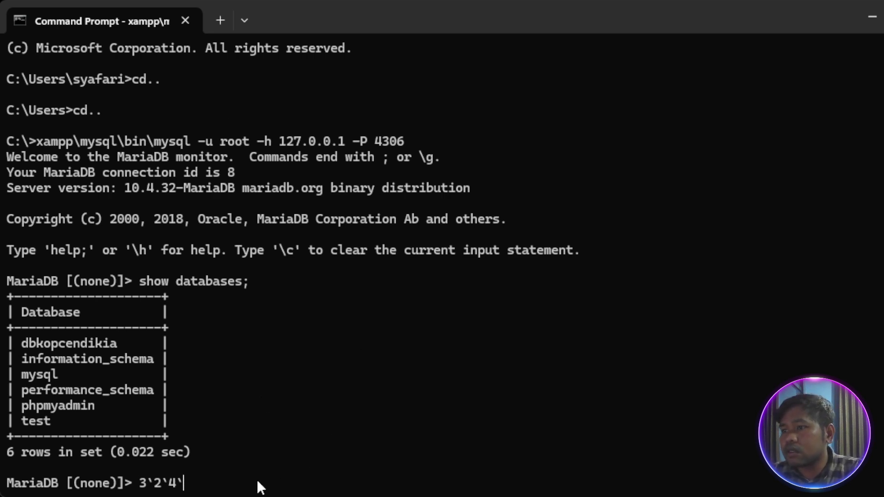
In the Command Prompt's MariaDB session, clear the stray characters and list the server's databases again with show databases;.
{"action": "key", "text": "BackSpace"}
{"action": "key", "text": "BackSpace"}
{"action": "key", "text": "BackSpace"}
{"action": "key", "text": "BackSpace"}
{"action": "key", "text": "BackSpace"}
{"action": "key", "text": "BackSpace"}
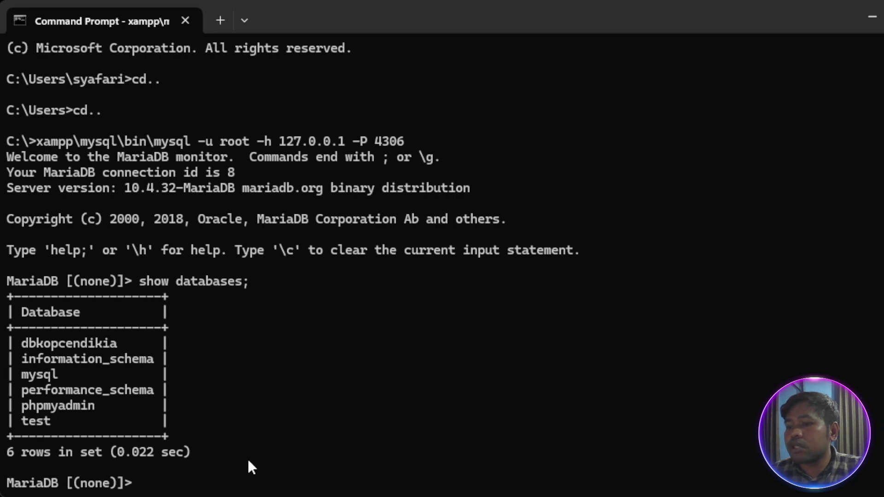
{"action": "key", "text": "Up"}
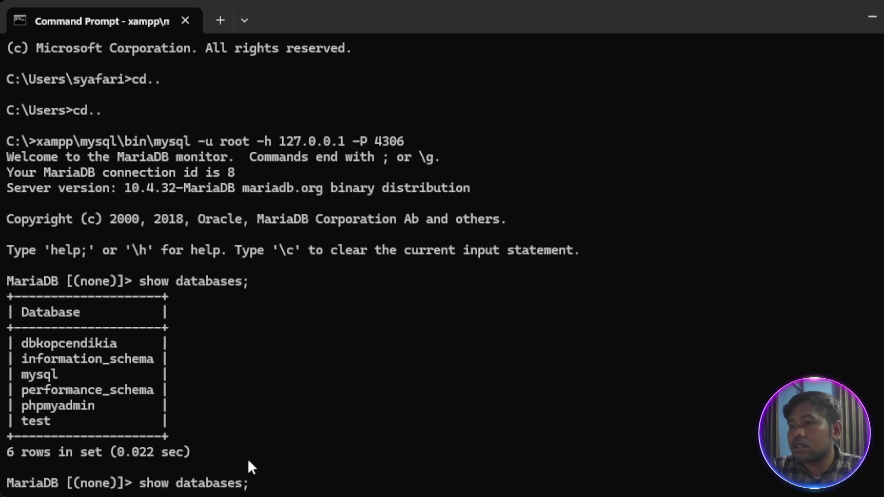
{"action": "key", "text": "Return"}
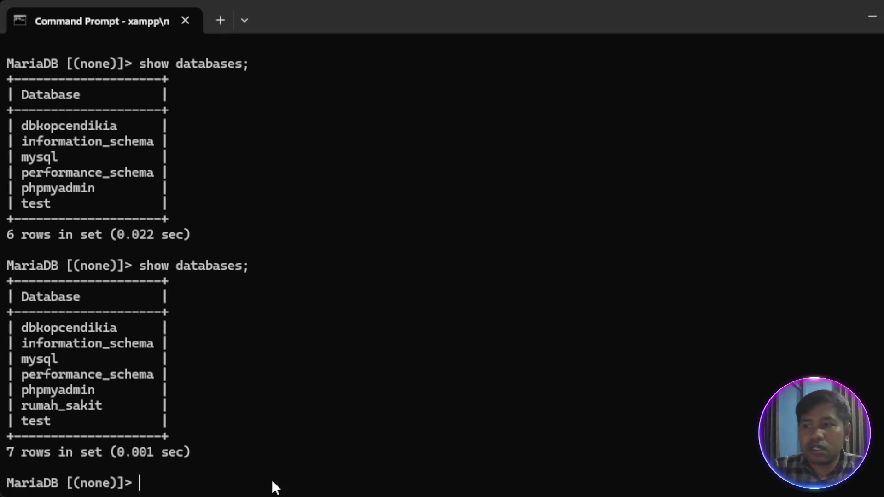
{"action": "key", "text": "Up"}
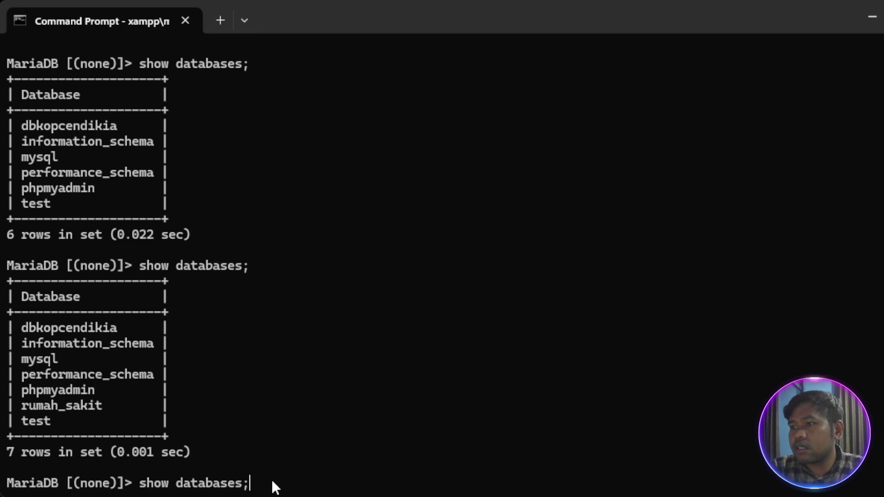
{"action": "key", "text": "BackSpace"}
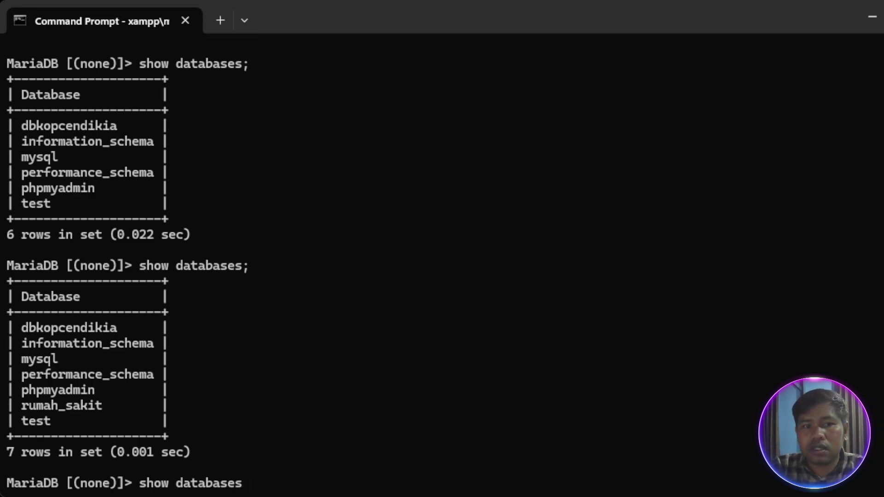
{"action": "key", "text": "BackSpace"}
{"action": "key", "text": "BackSpace"}
{"action": "key", "text": "BackSpace"}
{"action": "key", "text": "BackSpace"}
{"action": "key", "text": "BackSpace"}
{"action": "key", "text": "BackSpace"}
{"action": "key", "text": "BackSpace"}
{"action": "key", "text": "BackSpace"}
{"action": "key", "text": "BackSpace"}
{"action": "key", "text": "BackSpace"}
{"action": "key", "text": "BackSpace"}
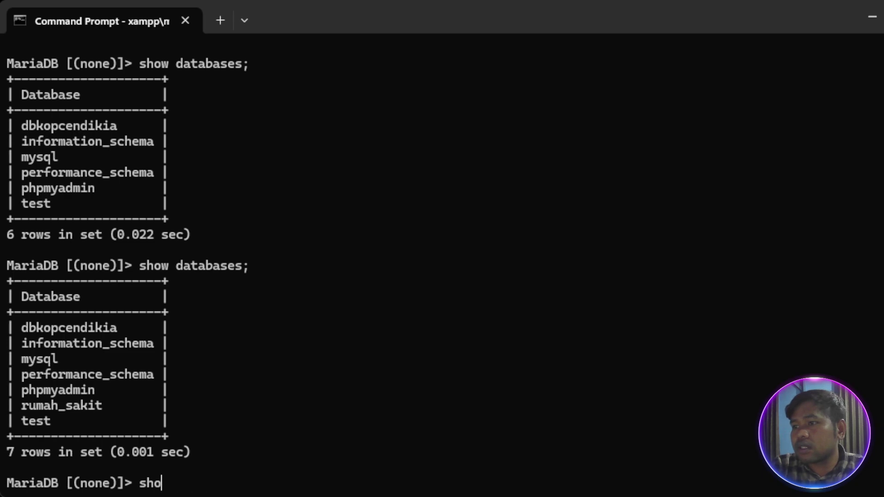
{"action": "key", "text": "BackSpace"}
{"action": "key", "text": "BackSpace"}
{"action": "key", "text": "BackSpace"}
Make rumah_sakit the active database by running use rumah_sakit;.
{"action": "type", "text": "use"}
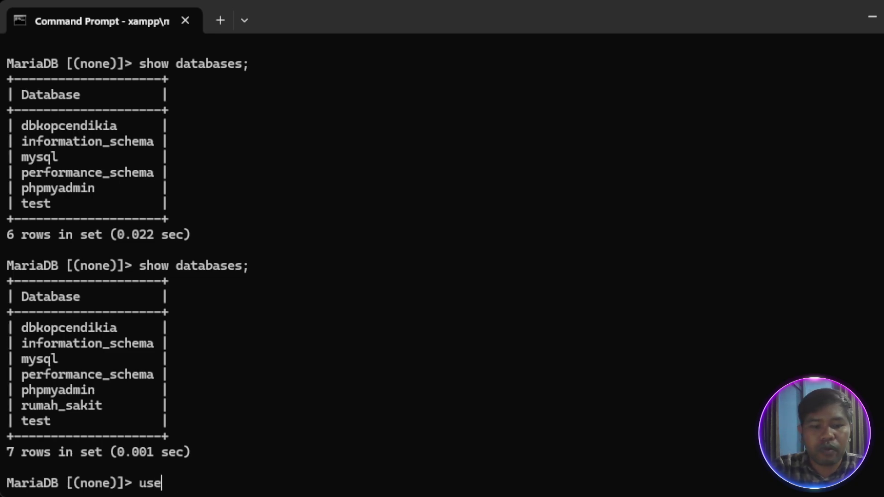
{"action": "type", "text": " ds"}
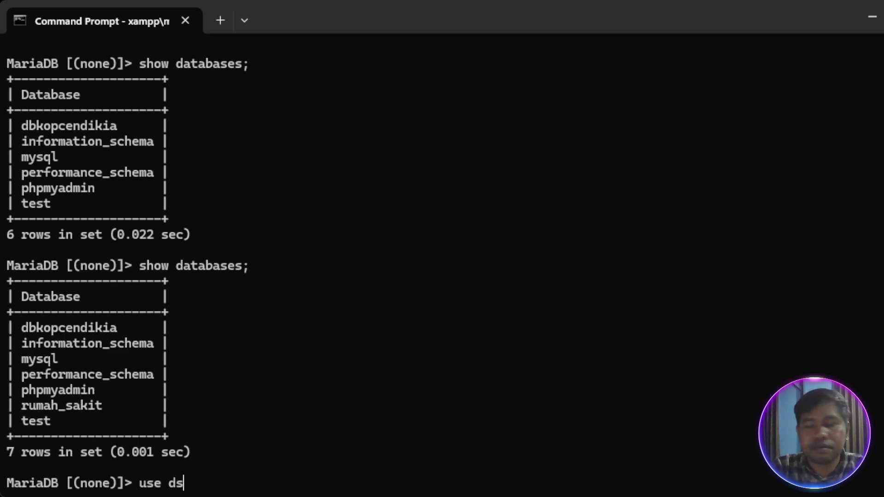
{"action": "key", "text": "BackSpace"}
{"action": "type", "text": "ara"}
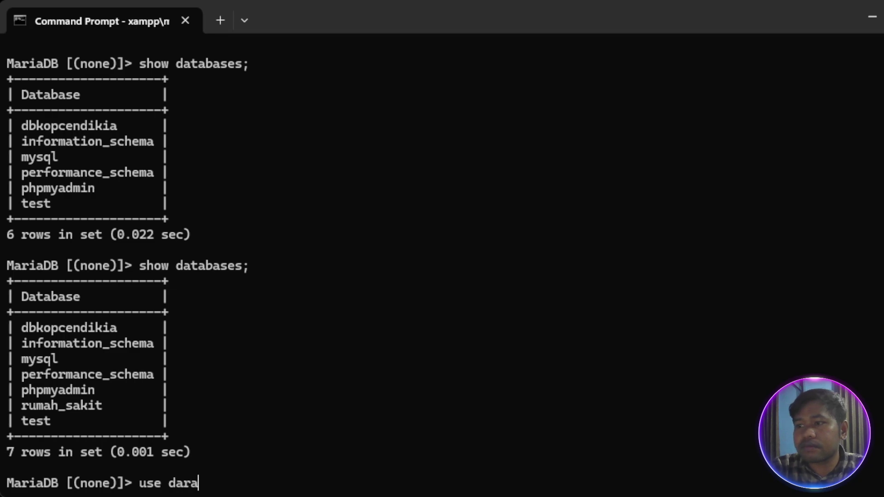
{"action": "key", "text": "BackSpace"}
{"action": "key", "text": "BackSpace"}
{"action": "type", "text": "taba"}
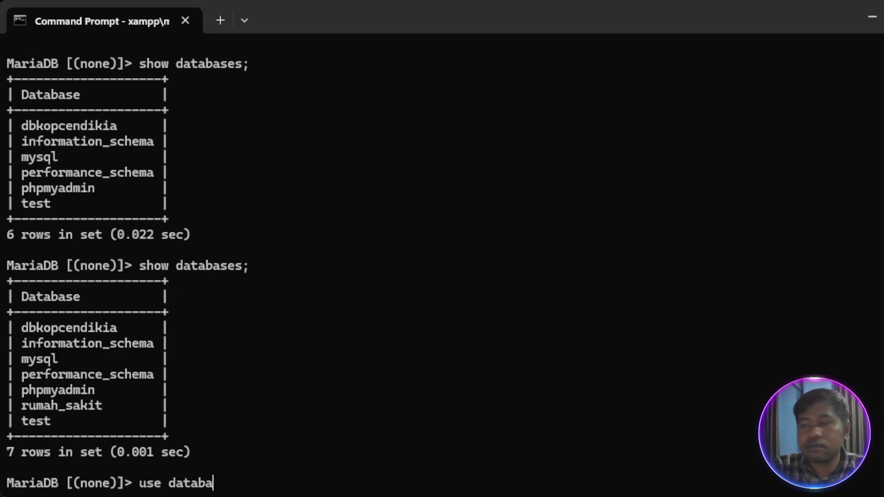
{"action": "key", "text": "BackSpace"}
{"action": "key", "text": "BackSpace"}
{"action": "key", "text": "BackSpace"}
{"action": "key", "text": "BackSpace"}
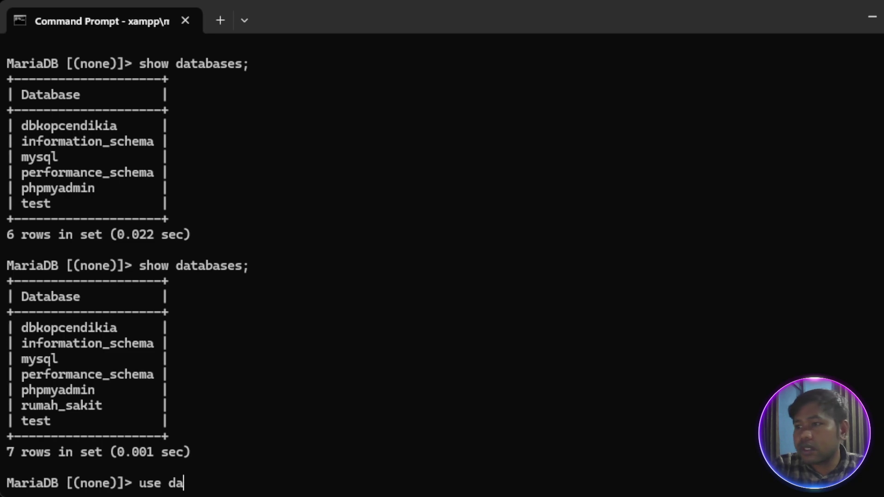
{"action": "key", "text": "BackSpace"}
{"action": "key", "text": "BackSpace"}
{"action": "type", "text": "r"}
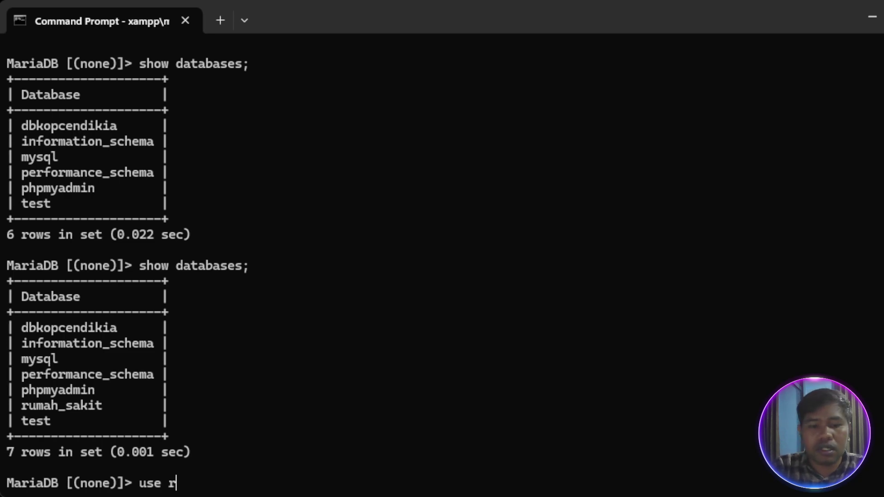
{"action": "type", "text": "usa"}
{"action": "key", "text": "BackSpace"}
{"action": "key", "text": "BackSpace"}
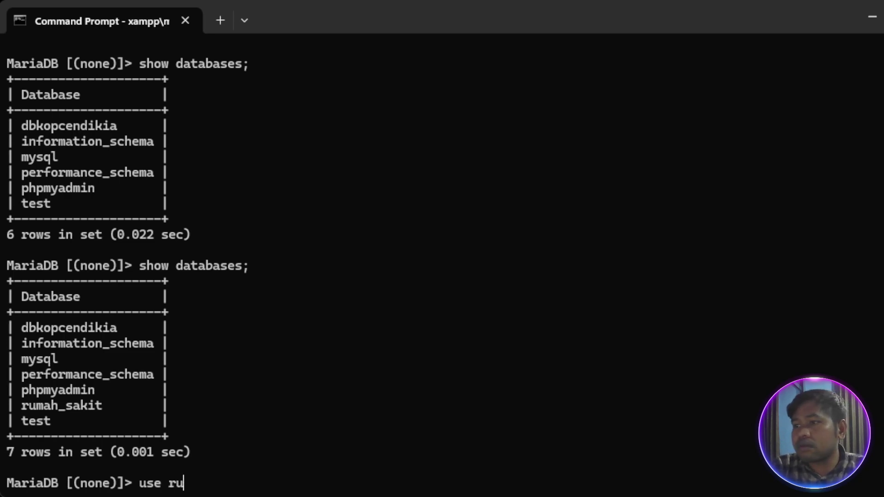
{"action": "type", "text": "h"}
{"action": "key", "text": "BackSpace"}
{"action": "type", "text": "mah"}
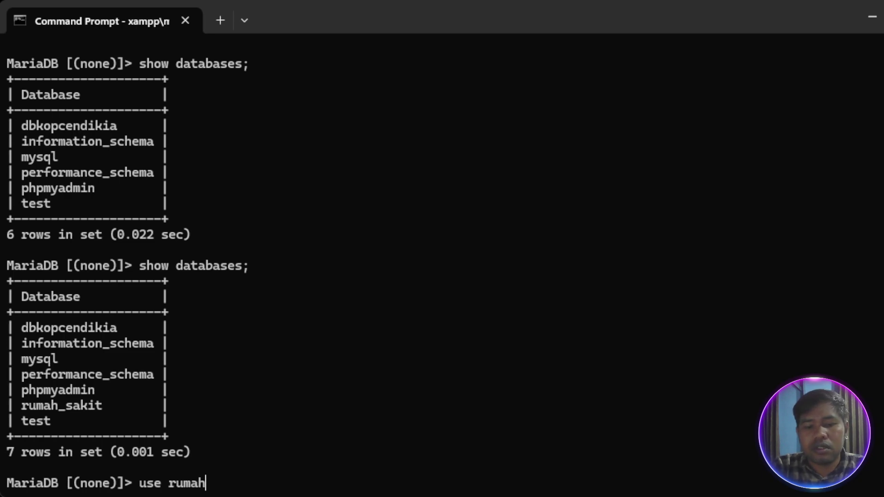
{"action": "type", "text": "_s"}
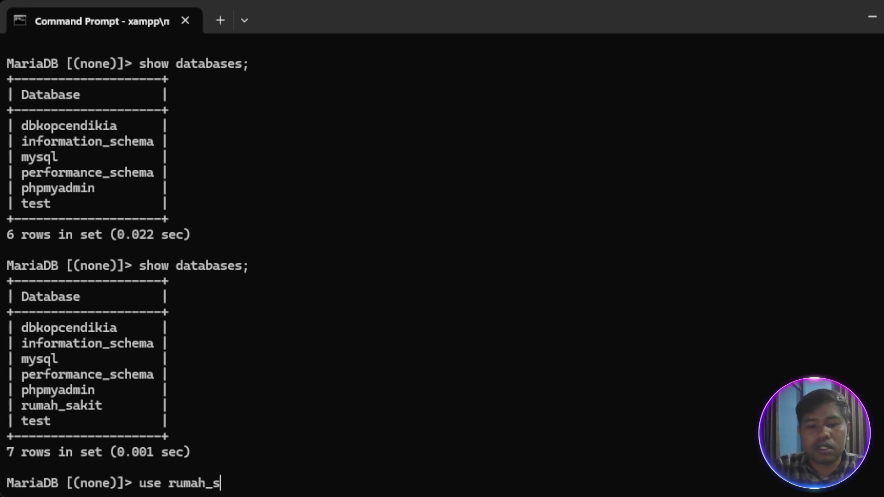
{"action": "type", "text": "a"}
{"action": "type", "text": "k"}
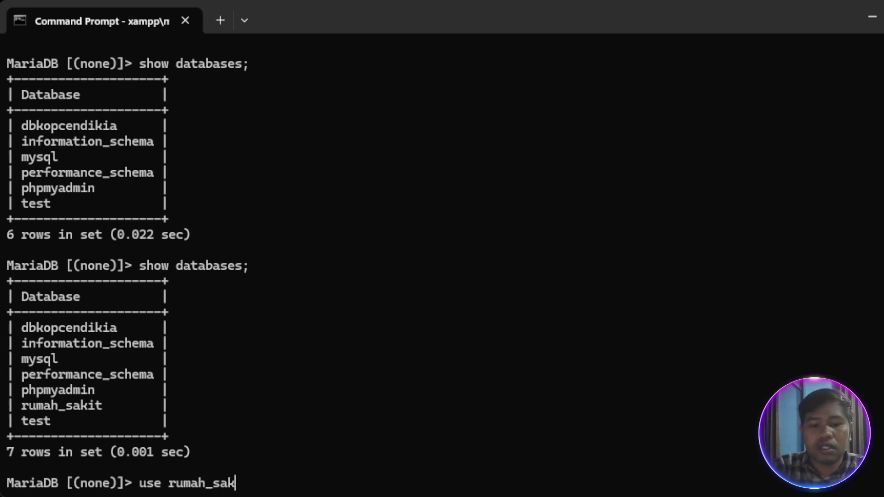
{"action": "type", "text": "it;"}
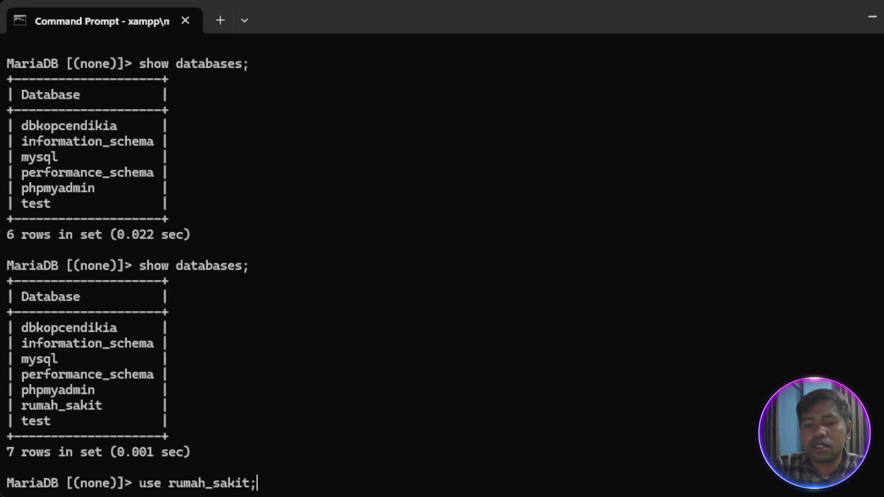
{"action": "key", "text": "Return"}
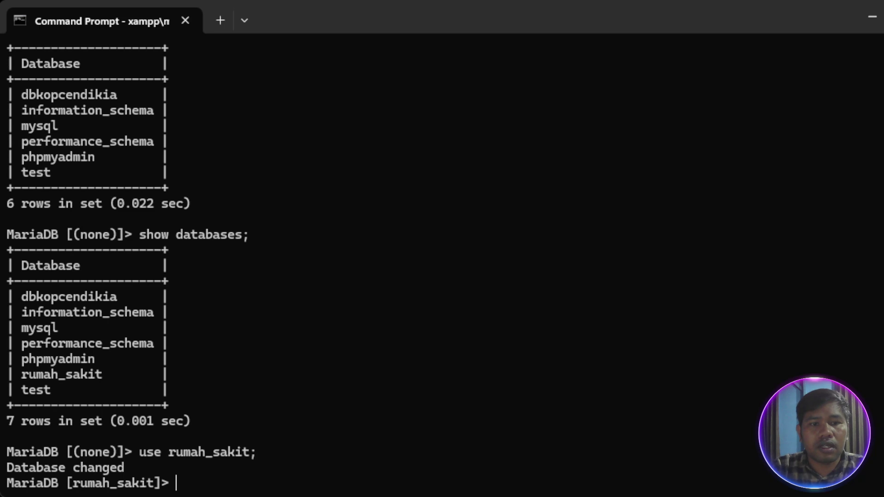
List the tables of the rumah_sakit database with show tables;.
{"action": "type", "text": "shor"}
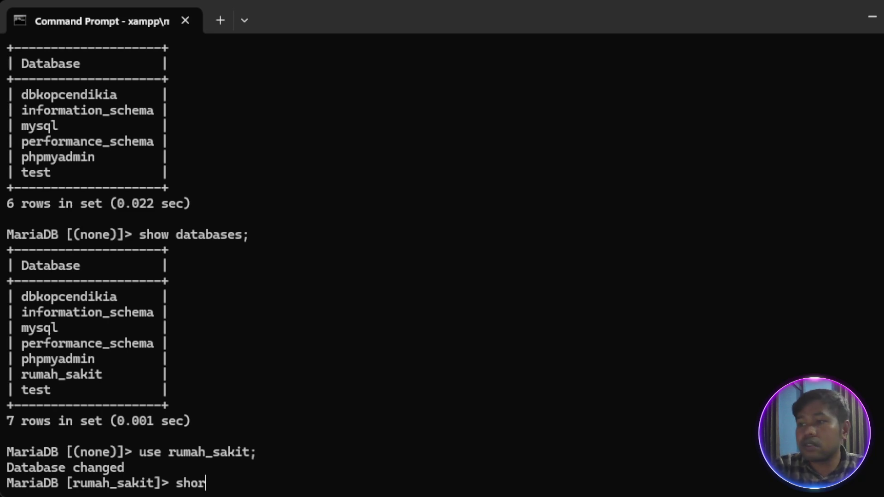
{"action": "key", "text": "BackSpace"}
{"action": "type", "text": "w t"}
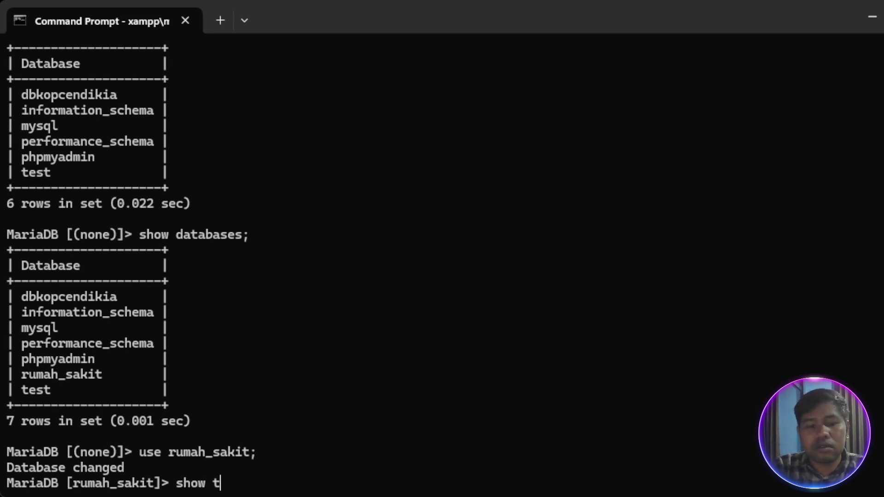
{"action": "type", "text": "ables;"}
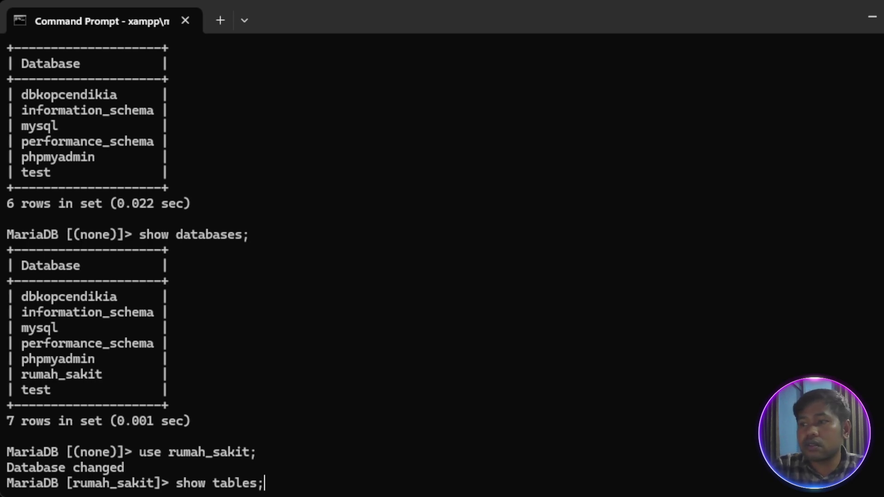
{"action": "key", "text": "Return"}
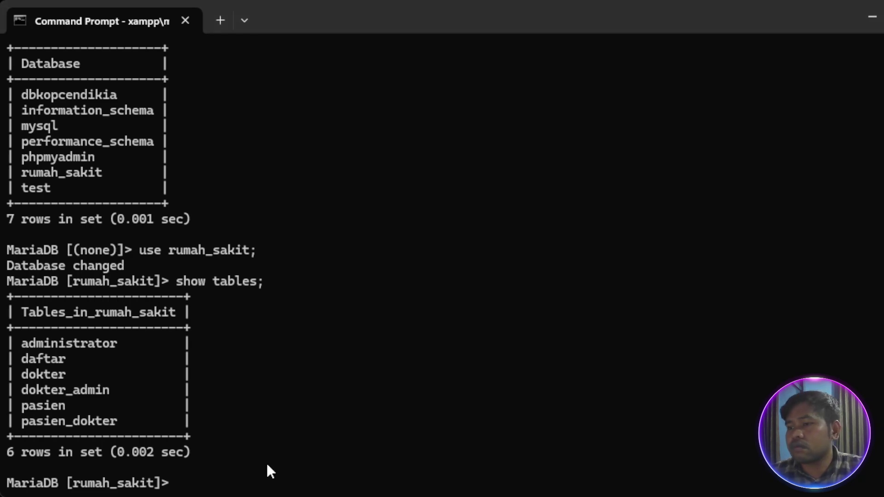
Run the copied INSERT INTO statement to add a record with id_admin, nama_admin and waktu_jaga to the administrator table.
{"action": "key", "text": "ctrl+v"}
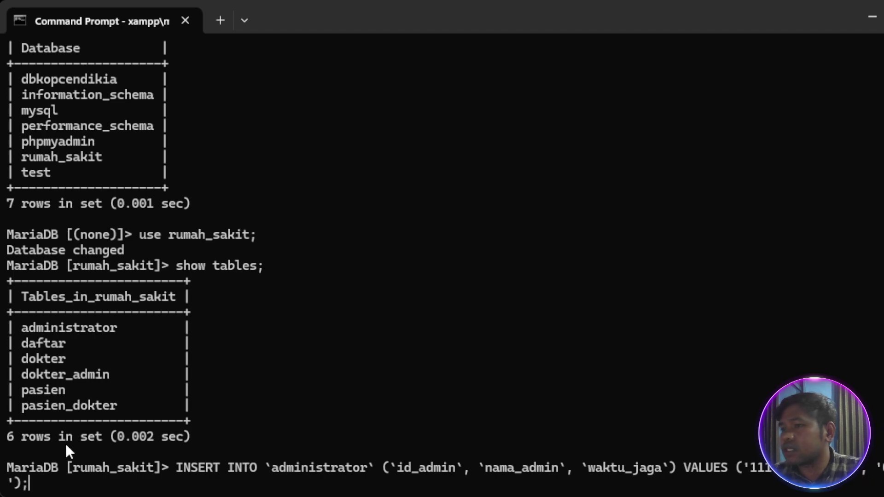
{"action": "key", "text": "Return"}
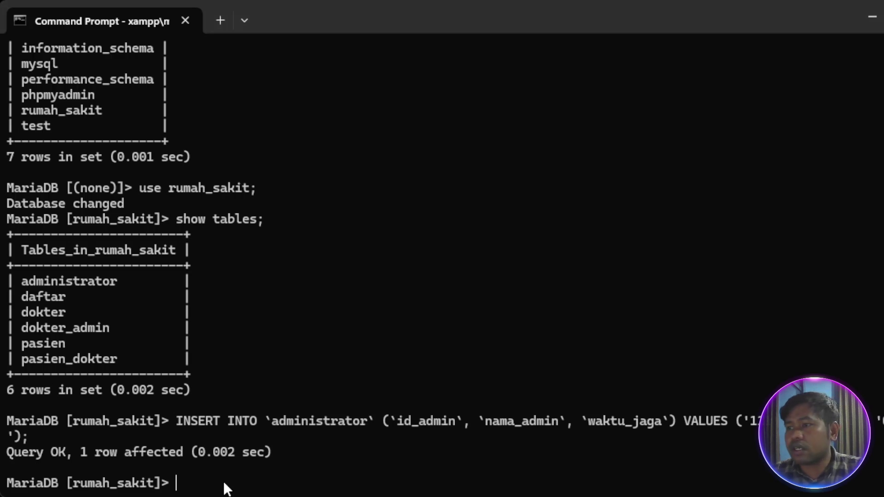
Query all records of the administrator table with select * from administrator;.
{"action": "type", "text": "se"}
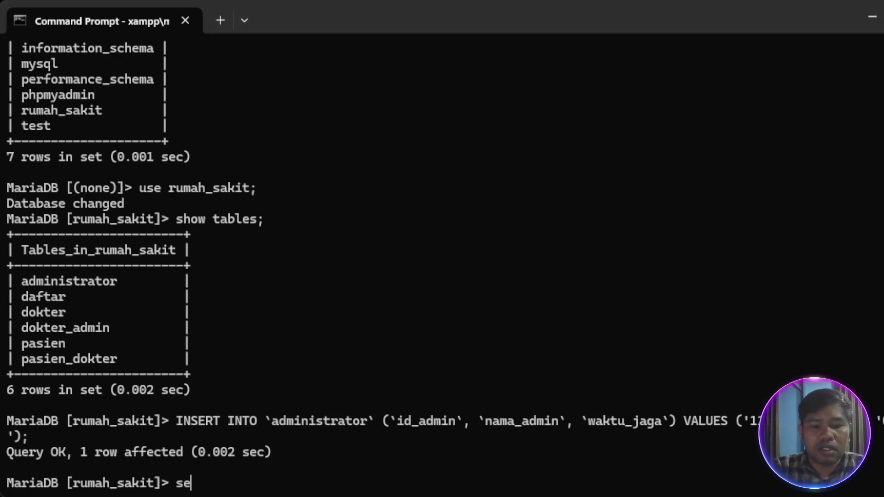
{"action": "type", "text": "lect"}
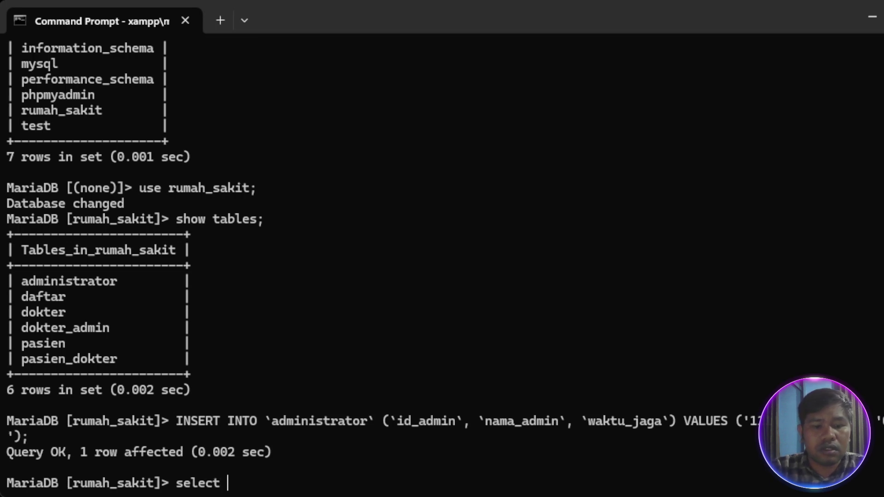
{"action": "type", "text": " * f"}
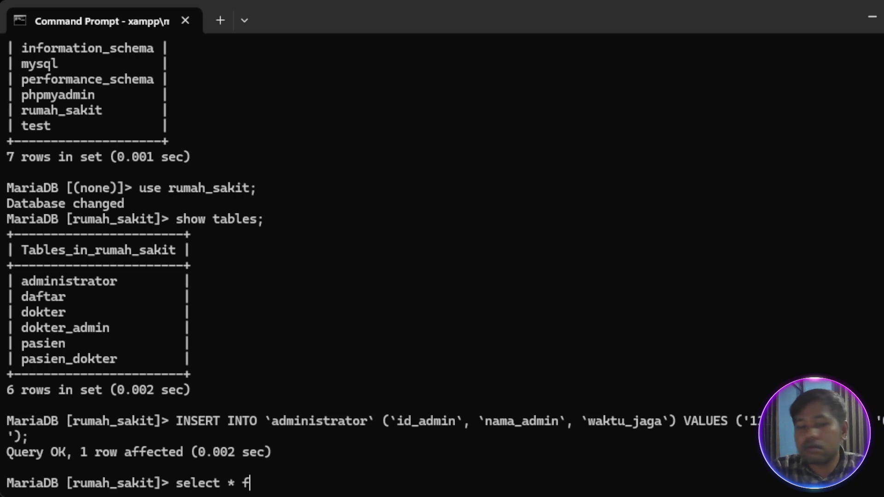
{"action": "type", "text": "rom"}
{"action": "type", "text": " a"}
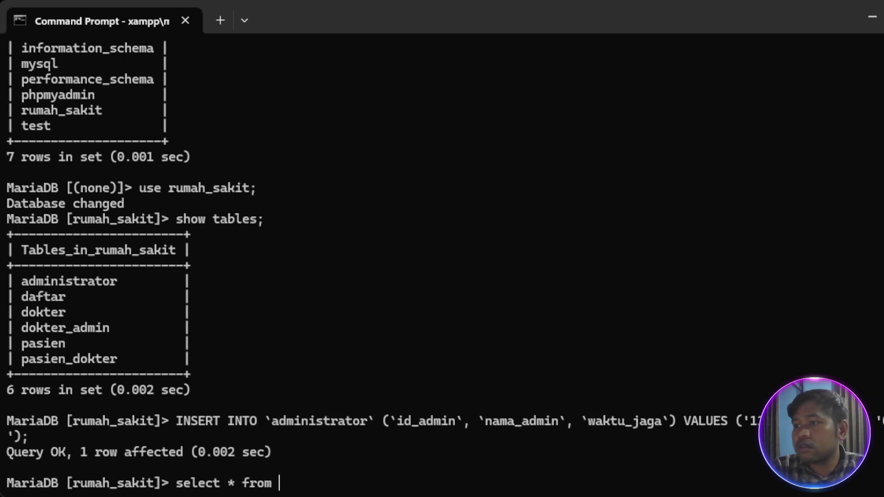
{"action": "type", "text": "dm"}
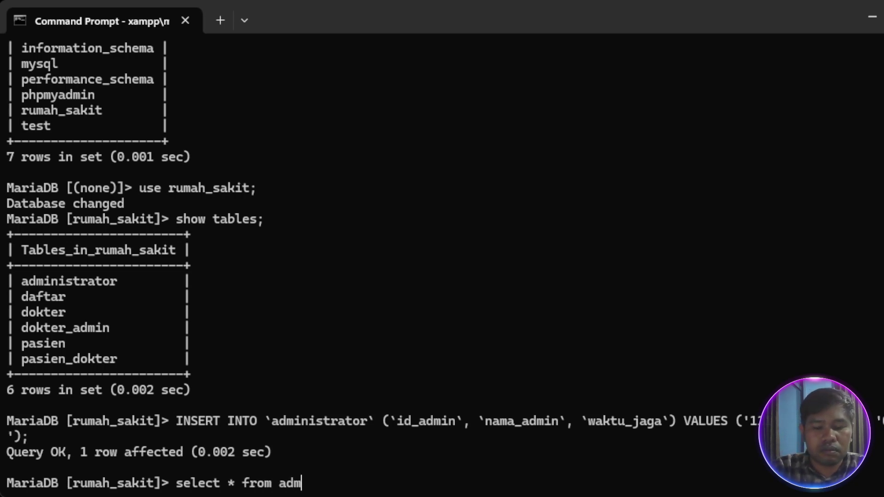
{"action": "type", "text": "inistr"}
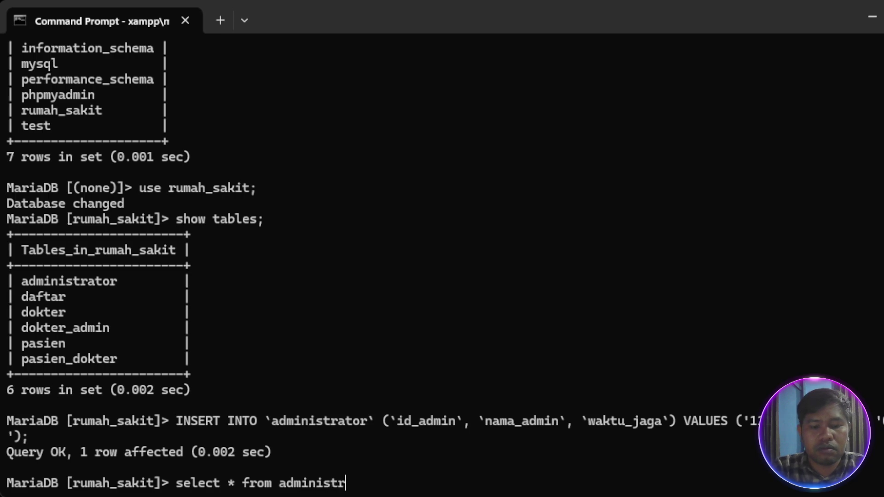
{"action": "type", "text": "ator;"}
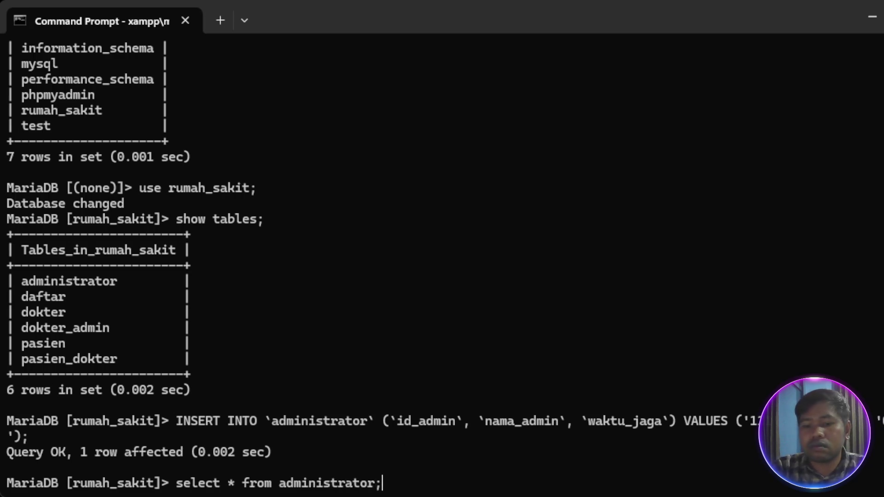
{"action": "key", "text": "Return"}
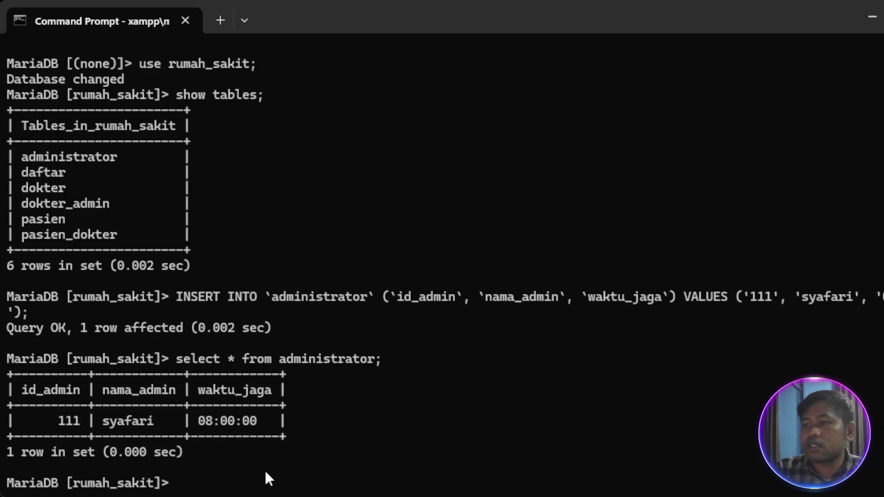
Recall show tables; from the command history and run it to list the rumah_sakit tables.
{"action": "key", "text": "Up"}
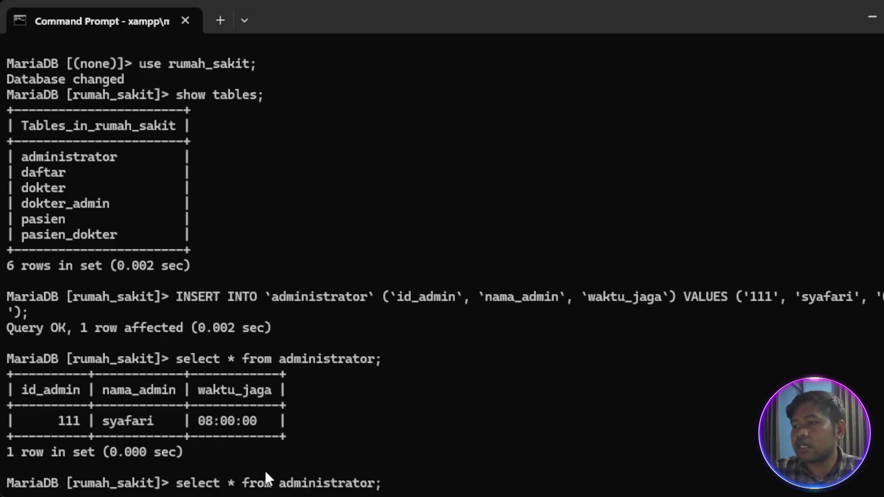
{"action": "key", "text": "Up"}
{"action": "key", "text": "Down"}
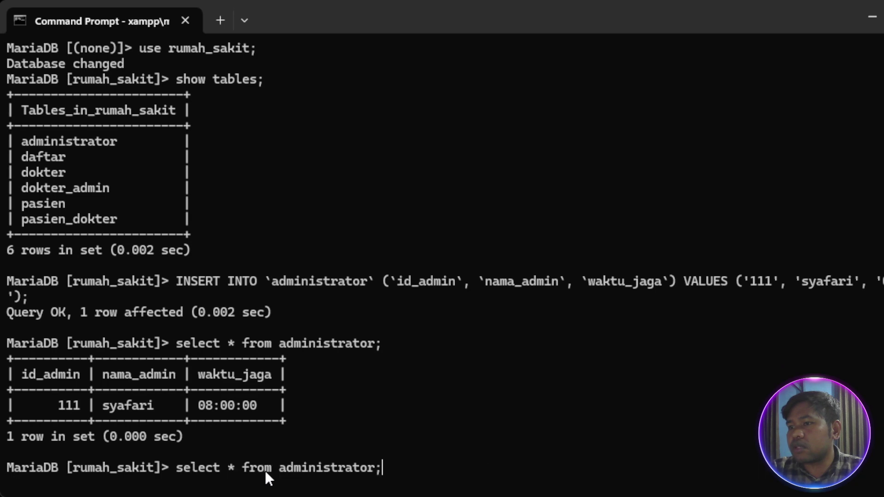
{"action": "key", "text": "Up"}
{"action": "key", "text": "Up"}
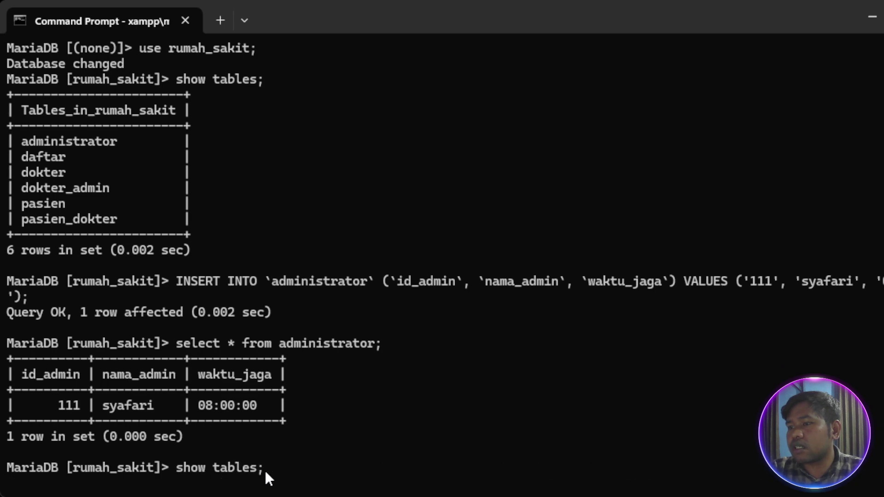
{"action": "key", "text": "Up"}
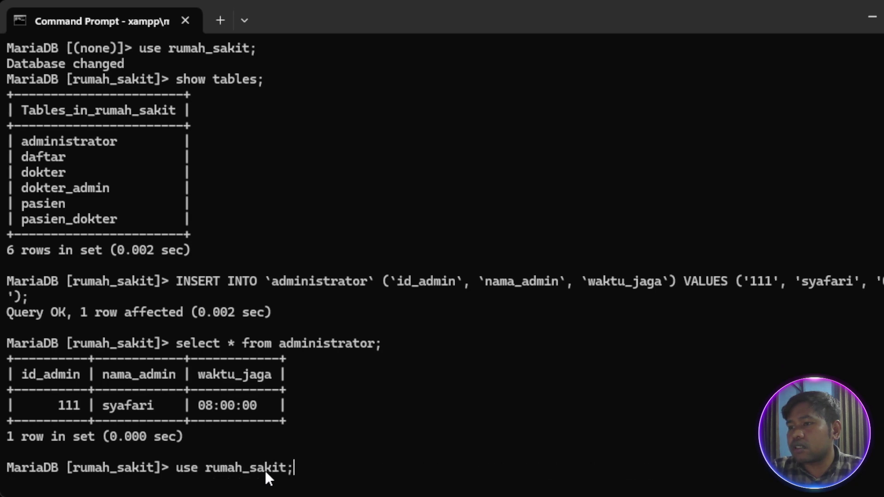
{"action": "key", "text": "Down"}
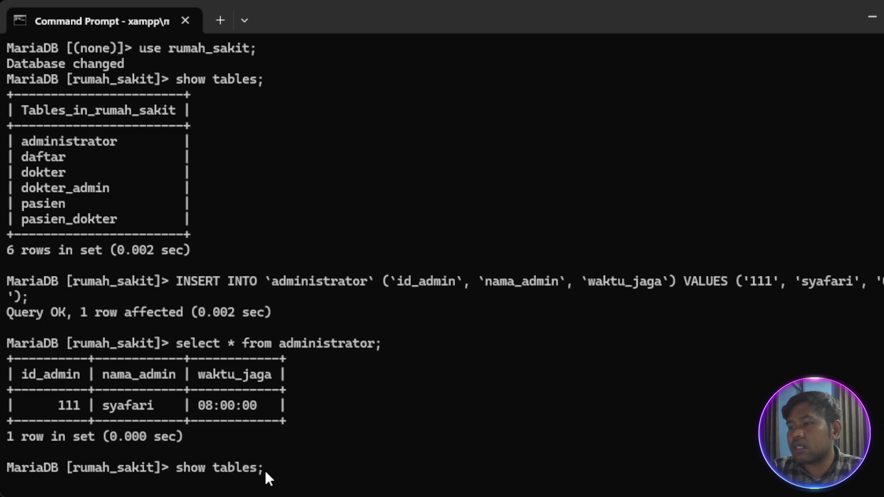
{"action": "key", "text": "Up"}
{"action": "key", "text": "Up"}
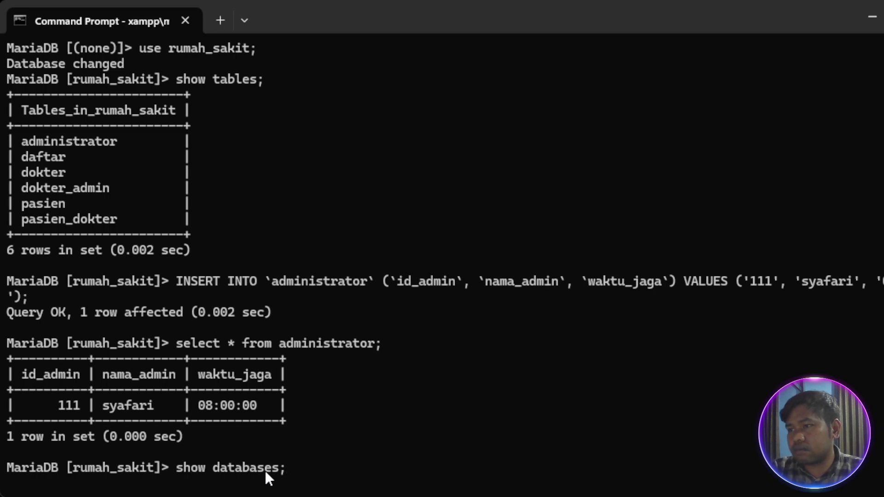
{"action": "key", "text": "Down"}
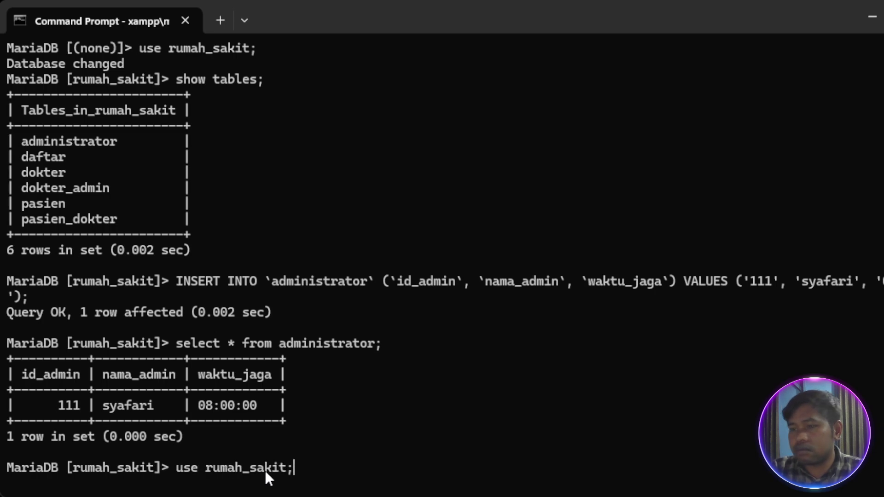
{"action": "key", "text": "Down"}
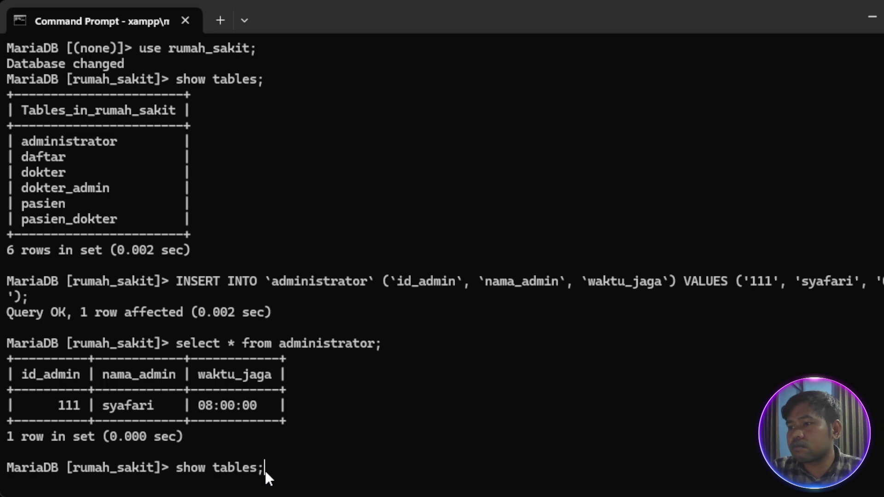
{"action": "key", "text": "Return"}
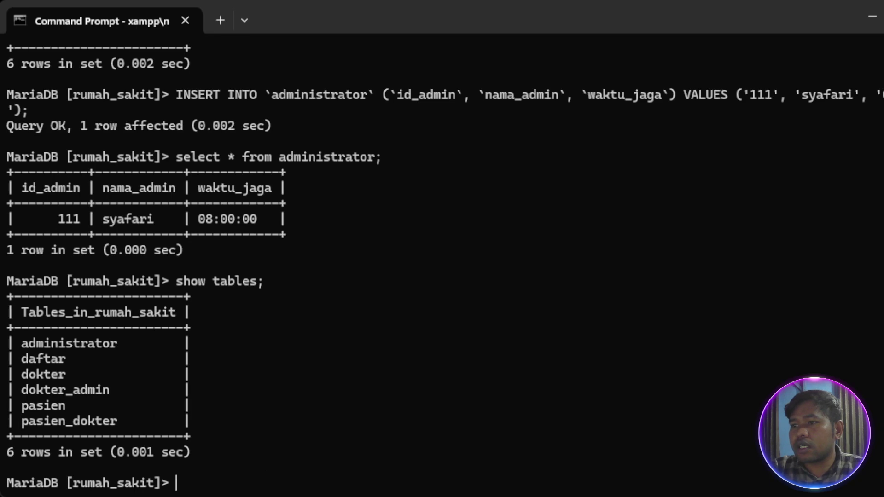
Recall show databases; from the command history and run it to list the server's databases.
{"action": "key", "text": "Up"}
{"action": "key", "text": "Up"}
{"action": "key", "text": "Up"}
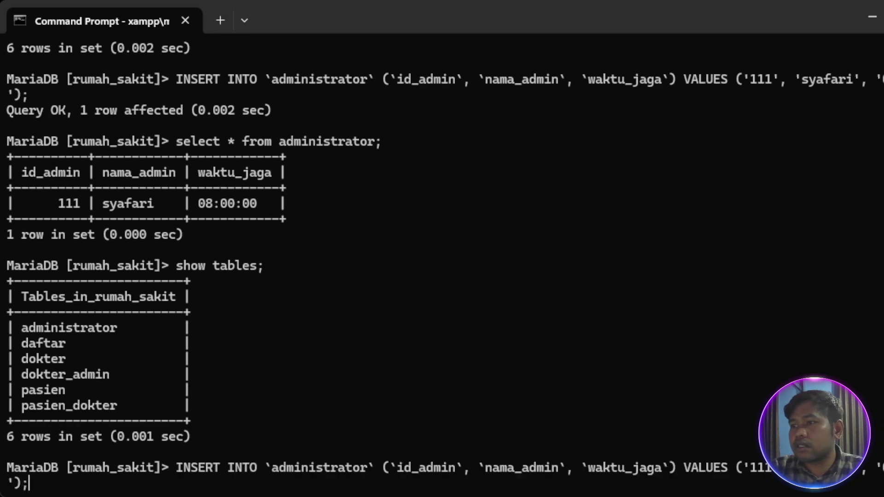
{"action": "key", "text": "Up"}
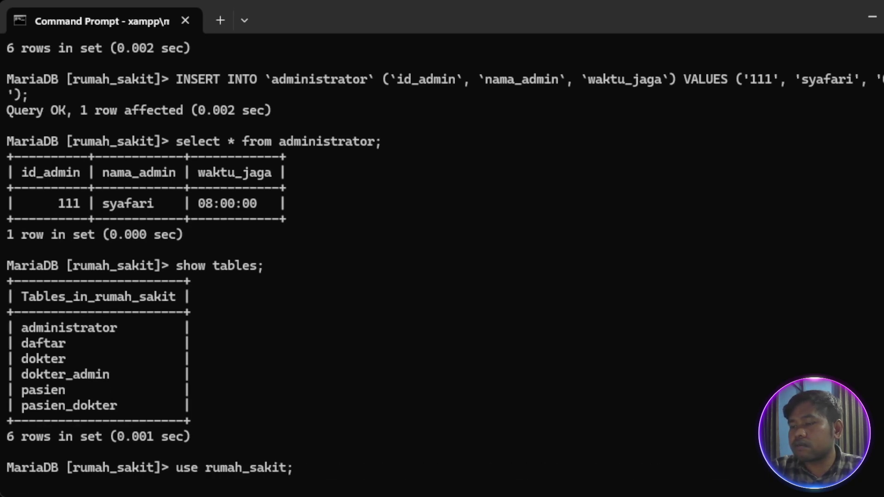
{"action": "key", "text": "Up"}
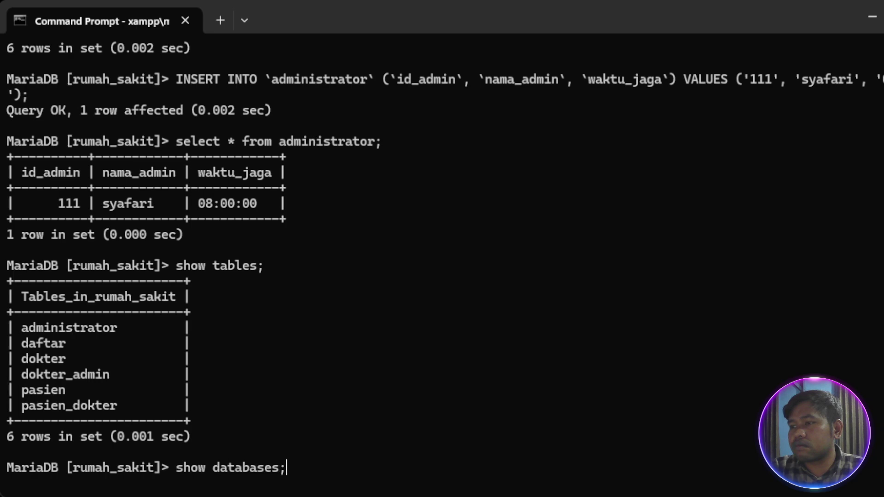
{"action": "key", "text": "Down"}
{"action": "key", "text": "Up"}
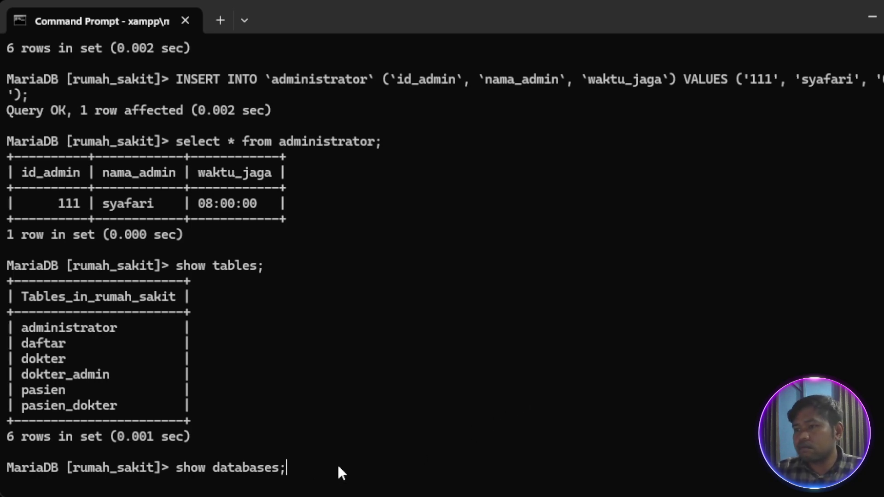
{"action": "key", "text": "Return"}
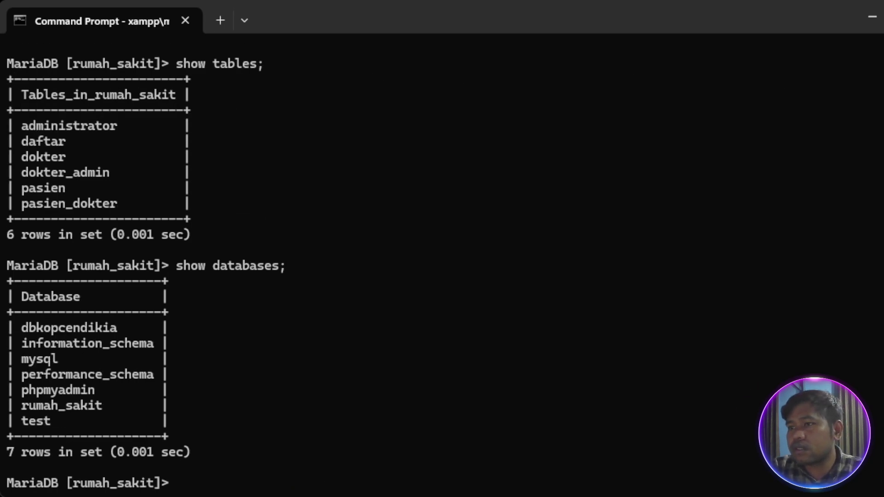
List the tables of the active rumah_sakit database again with the earlier show tables; command.
{"action": "type", "text": "use rumah_sakit;"}
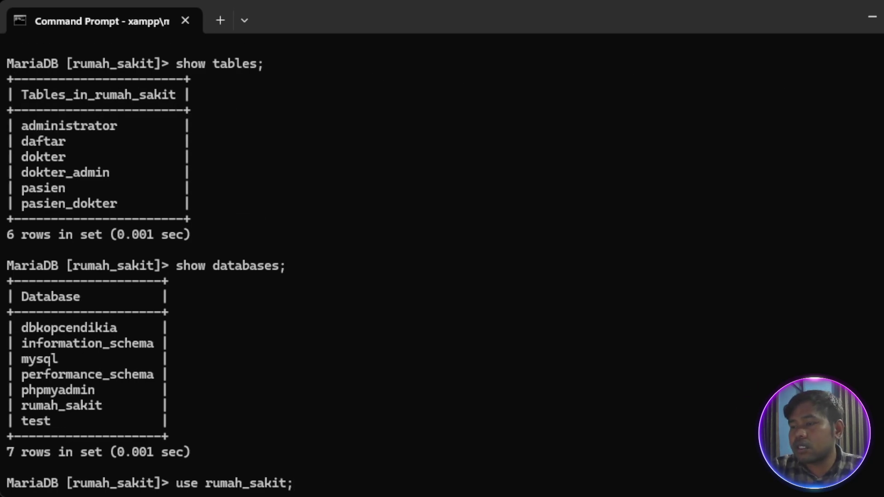
{"action": "key", "text": "Up"}
{"action": "key", "text": "Up"}
{"action": "key", "text": "Up"}
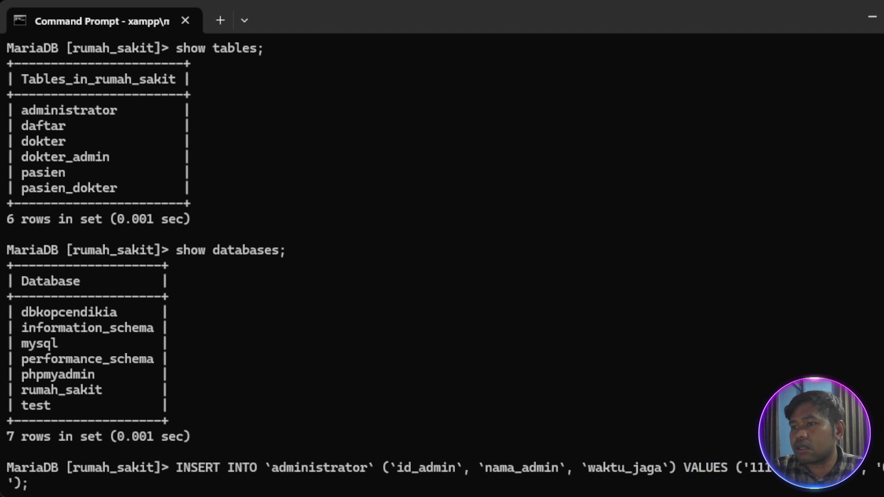
{"action": "key", "text": "Down"}
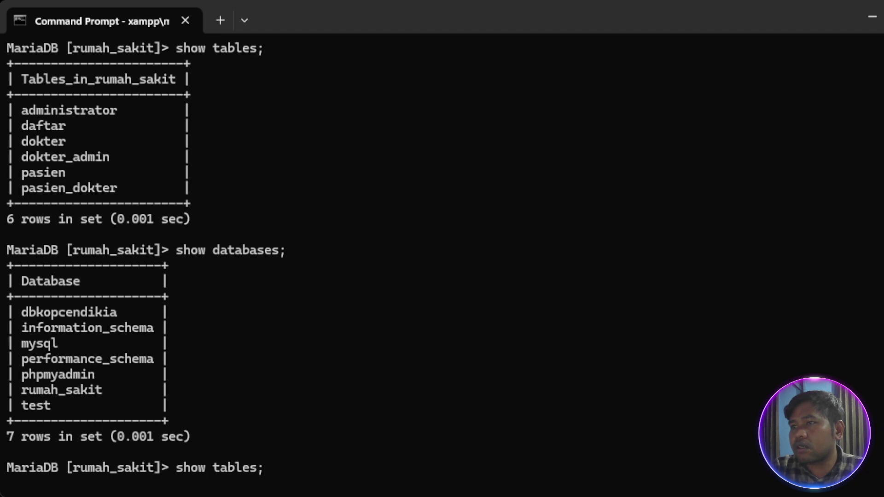
{"action": "key", "text": "Return"}
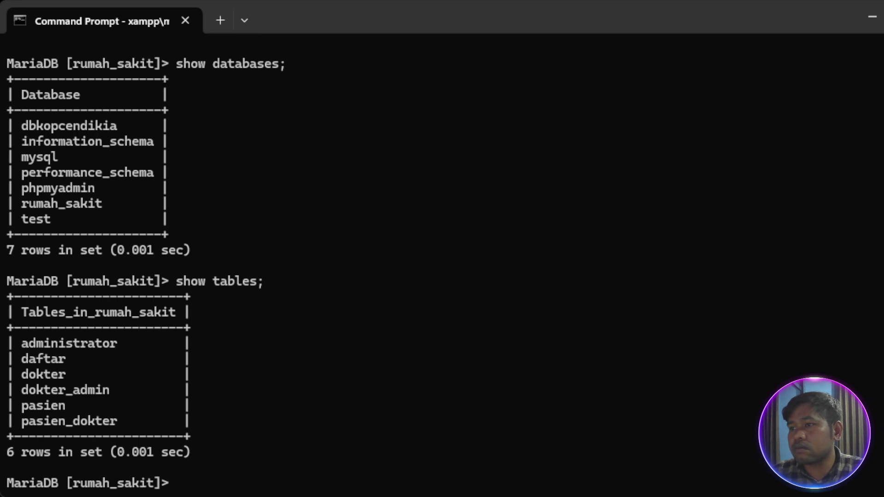
Try to insert a daftar record with id_daftar 444, id_admin 111 and id_pasien 222 using the copied INSERT INTO statement.
{"action": "right_click", "coordinate": [248, 492]}
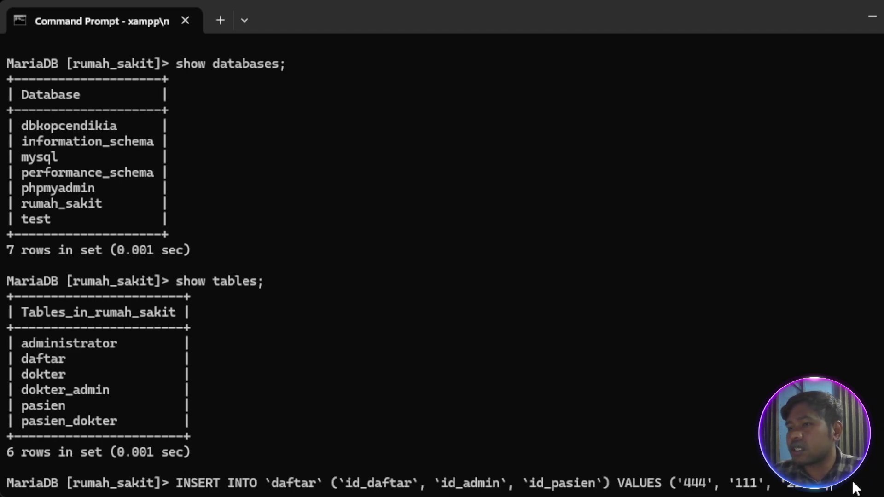
{"action": "key", "text": "Return"}
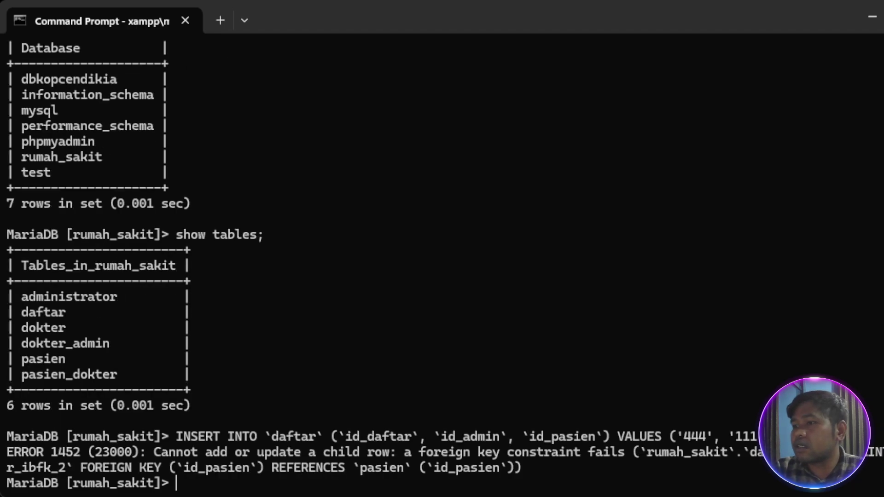
Recall show tables; from the command history and run it to list the rumah_sakit tables.
{"action": "key", "text": "Up"}
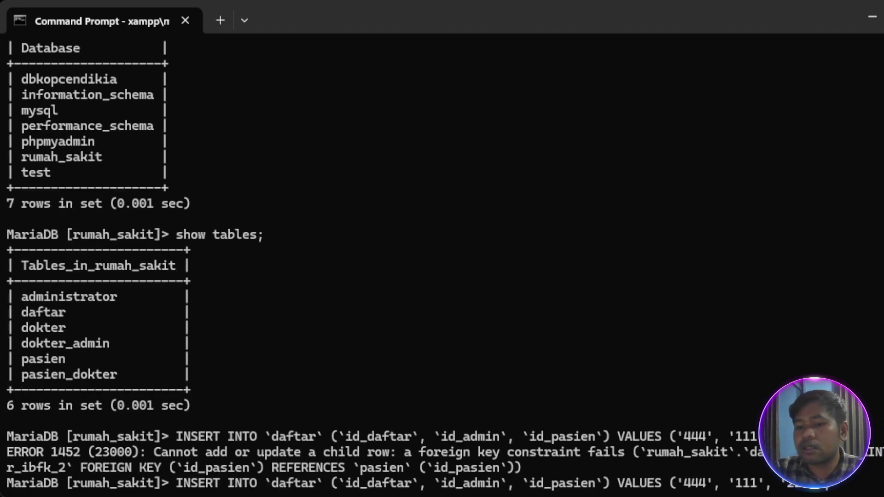
{"action": "key", "text": "Up"}
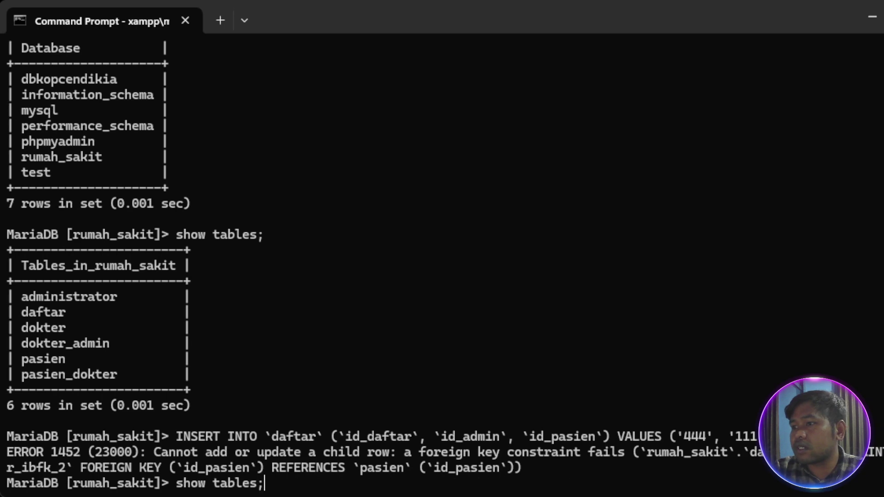
{"action": "key", "text": "Return"}
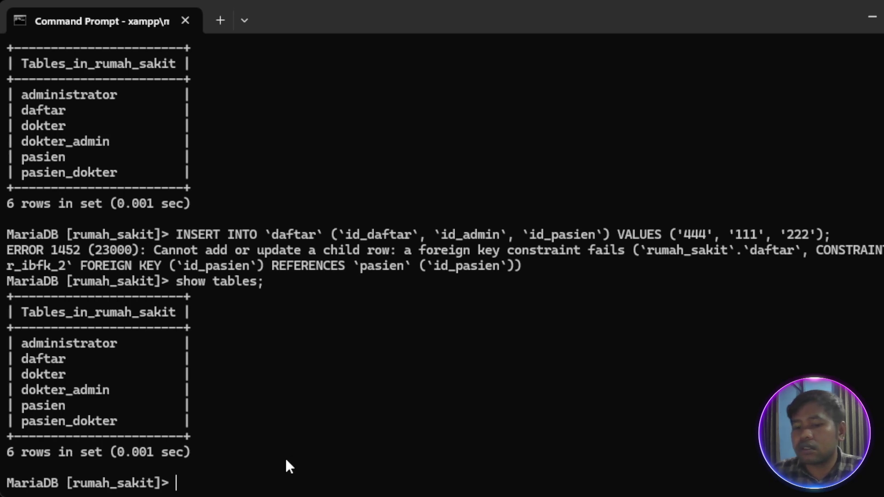
Rerun show tables; and display the administrator table's structure with desc administrator;.
{"action": "key", "text": "Up"}
{"action": "key", "text": "Up"}
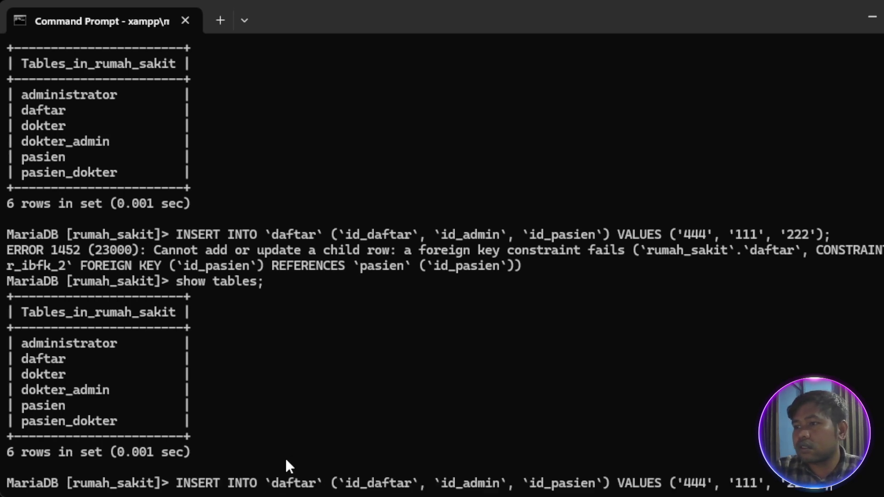
{"action": "key", "text": "Down"}
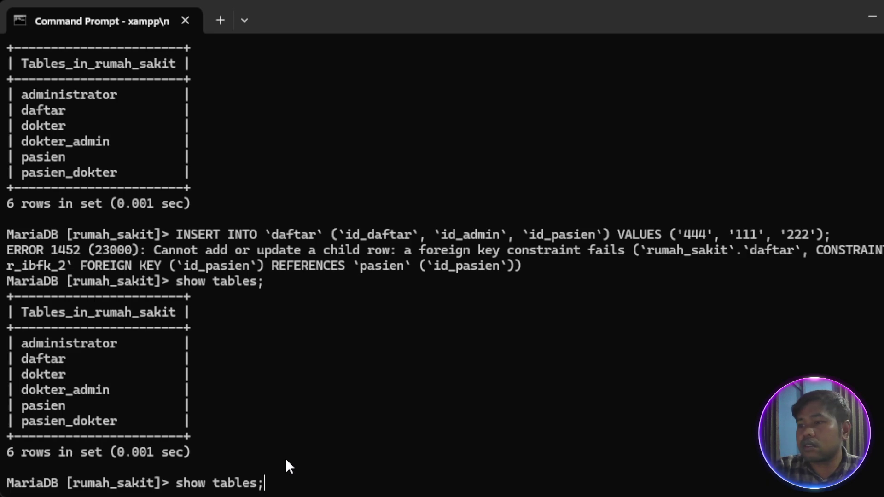
{"action": "key", "text": "Return"}
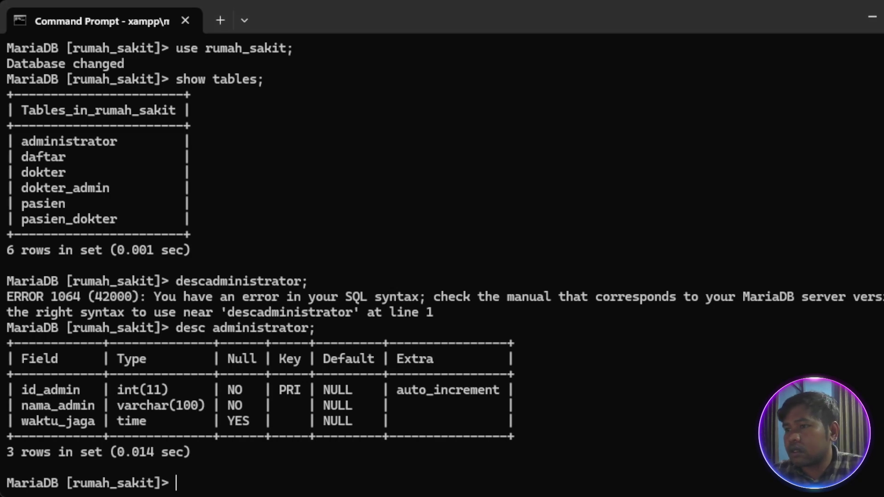
{"action": "key", "text": "Up"}
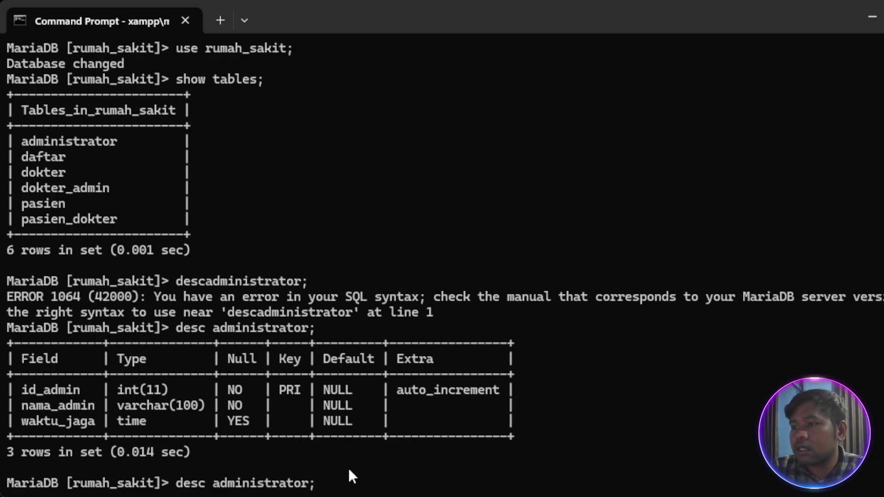
{"action": "key", "text": "Return"}
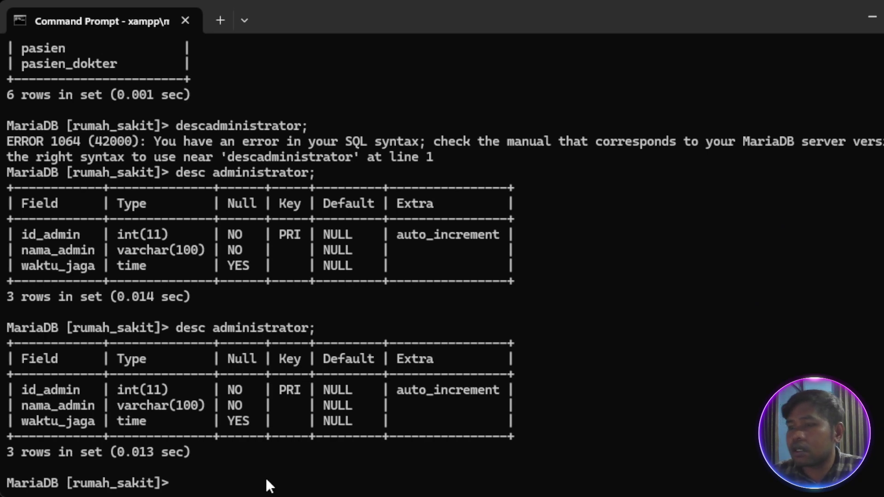
Find select * from administrator; in the command history and run it to display all administrator records.
{"action": "key", "text": "Up"}
{"action": "key", "text": "Up"}
{"action": "key", "text": "Up"}
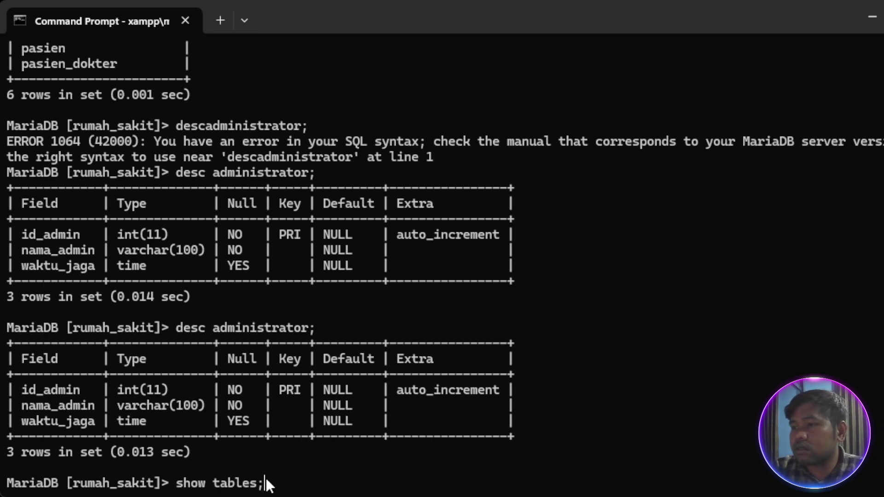
{"action": "key", "text": "Down"}
{"action": "key", "text": "Up"}
{"action": "key", "text": "Up"}
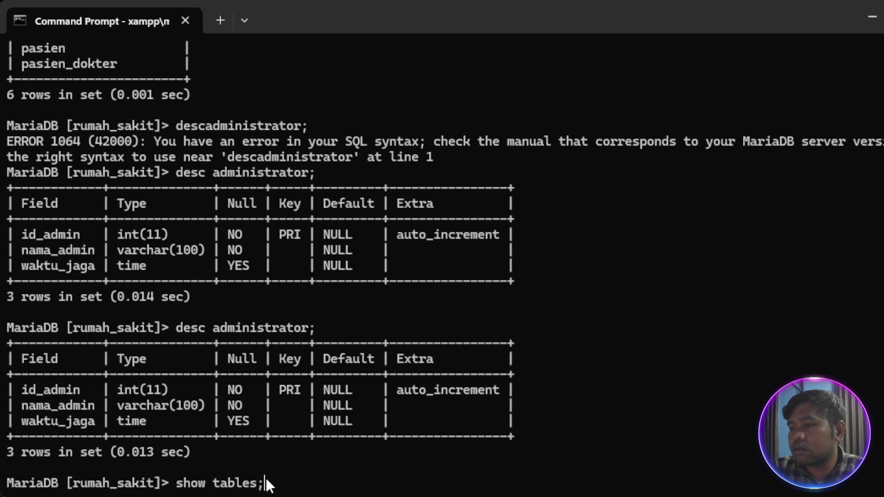
{"action": "key", "text": "Down"}
{"action": "key", "text": "Up"}
{"action": "key", "text": "Up"}
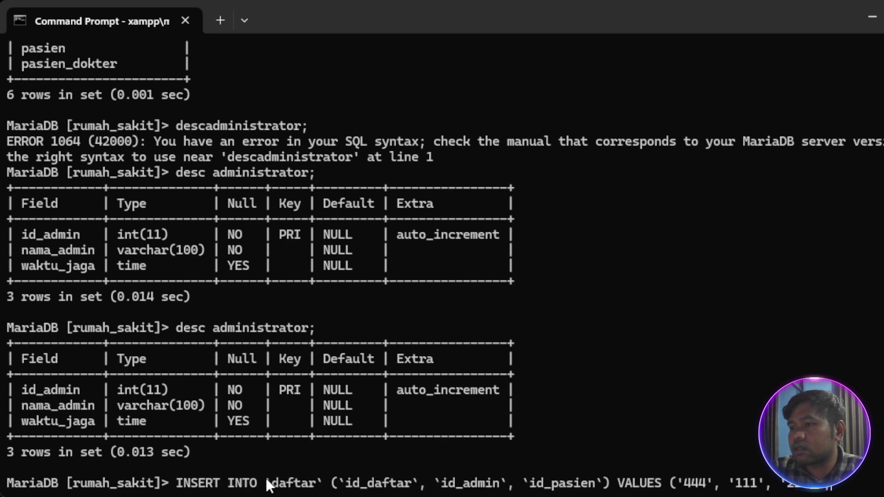
{"action": "key", "text": "Up"}
{"action": "key", "text": "Up"}
{"action": "key", "text": "Up"}
{"action": "key", "text": "Up"}
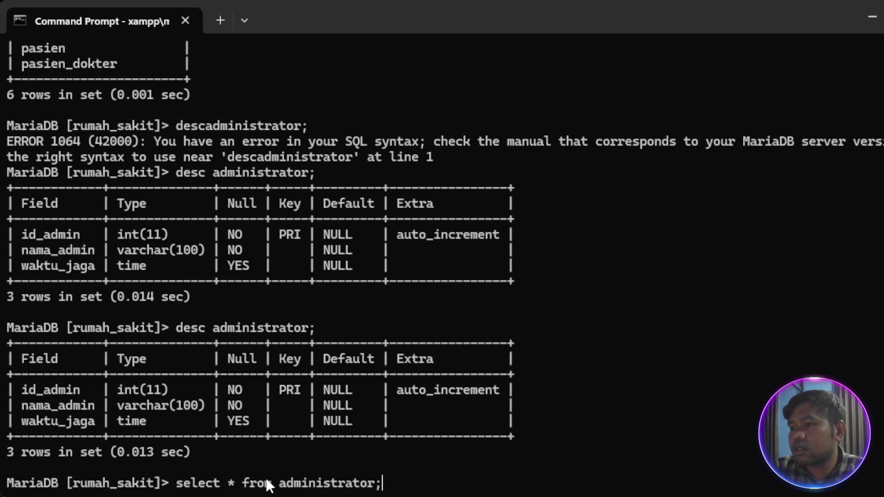
{"action": "key", "text": "Down"}
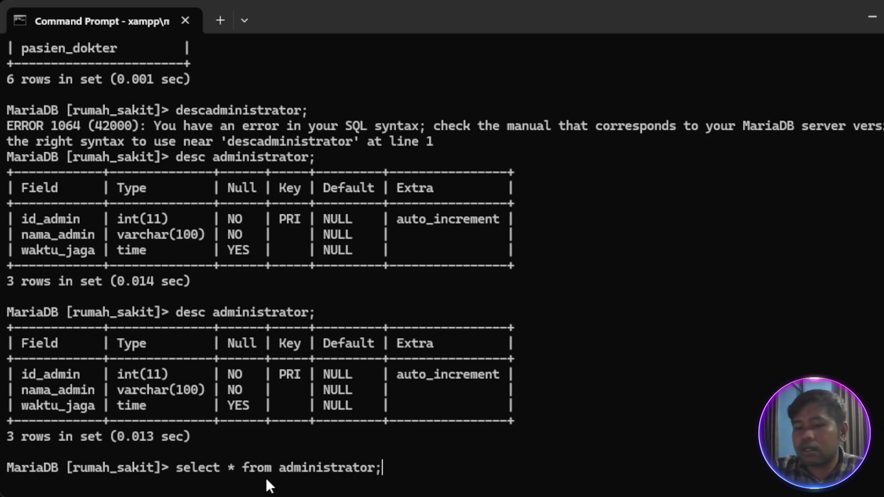
{"action": "key", "text": "Return"}
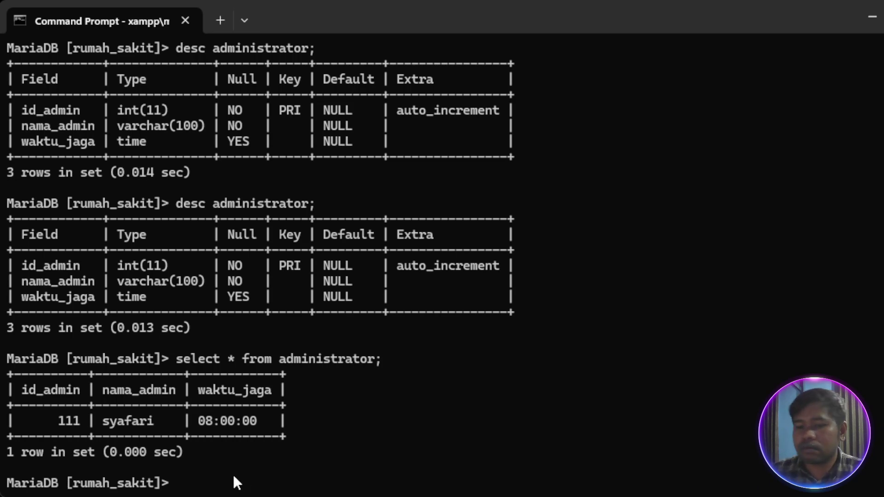
Select the rumah_sakit database again with use rumah_sakit; and list its tables with show tables;.
{"action": "key", "text": "Up"}
{"action": "key", "text": "Up"}
{"action": "key", "text": "Up"}
{"action": "key", "text": "Up"}
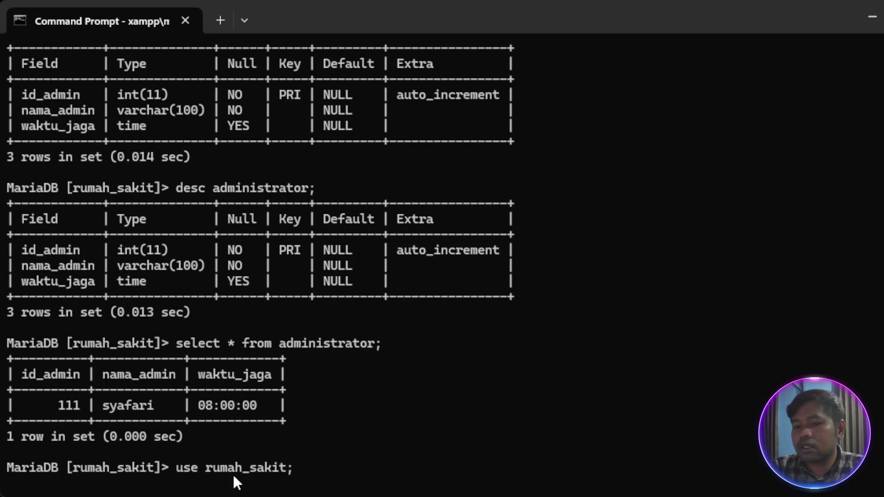
{"action": "key", "text": "Return"}
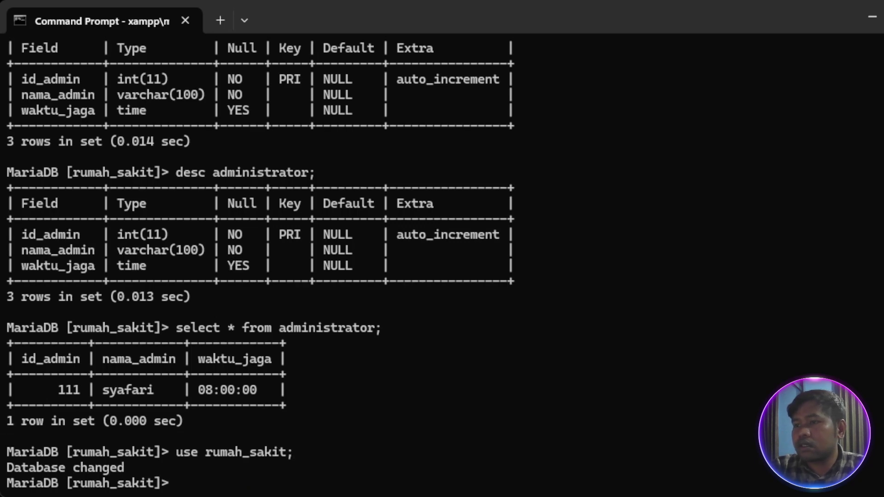
{"action": "key", "text": "Down"}
{"action": "key", "text": "Return"}
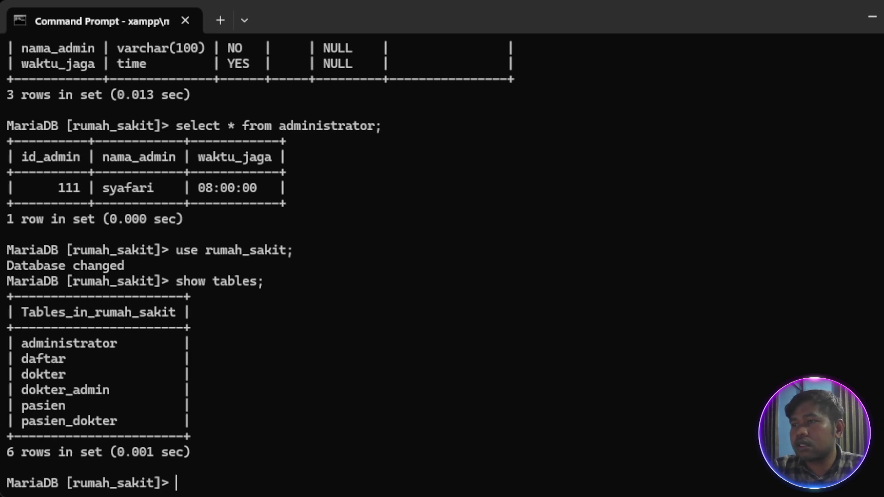
Try to switch to daftar with the use daftar; command, running it twice.
{"action": "type", "text": "use "}
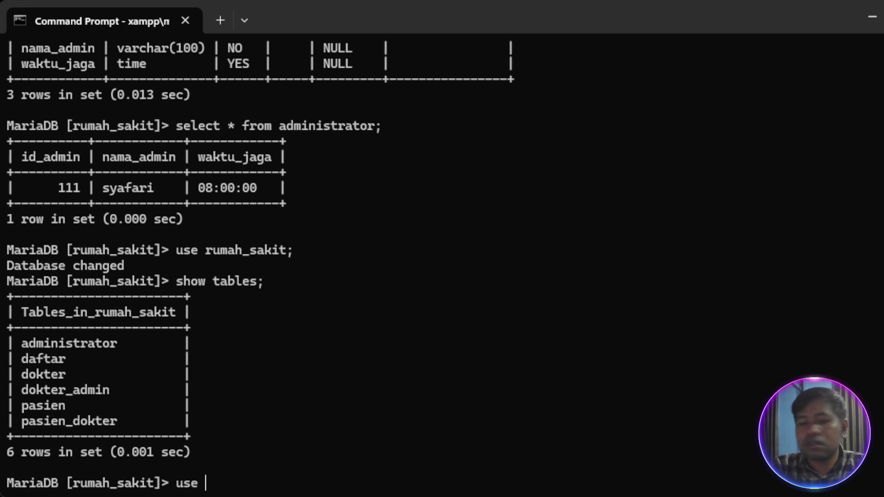
{"action": "type", "text": "dafrat"}
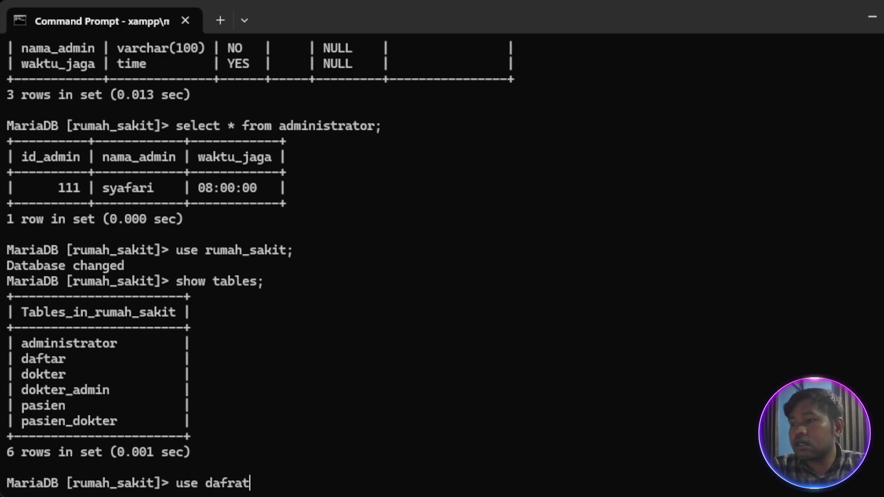
{"action": "type", "text": "="}
{"action": "key", "text": "BackSpace"}
{"action": "key", "text": "BackSpace"}
{"action": "key", "text": "BackSpace"}
{"action": "key", "text": "BackSpace"}
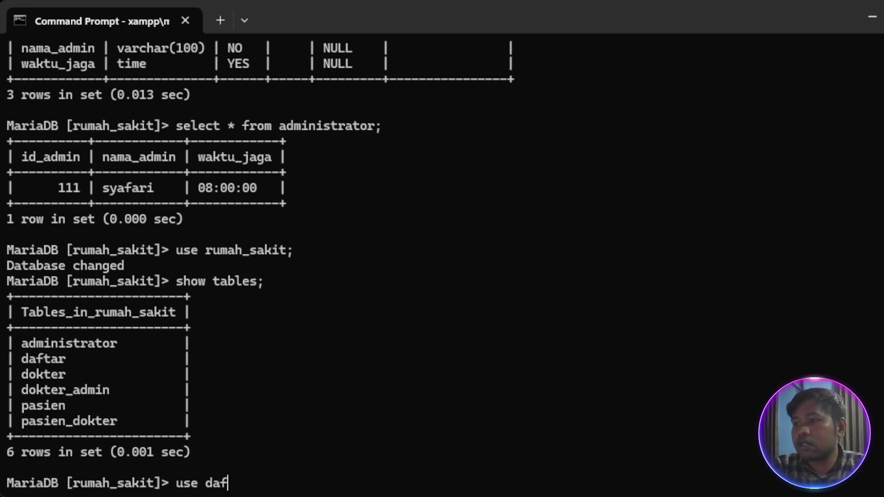
{"action": "type", "text": "tar;"}
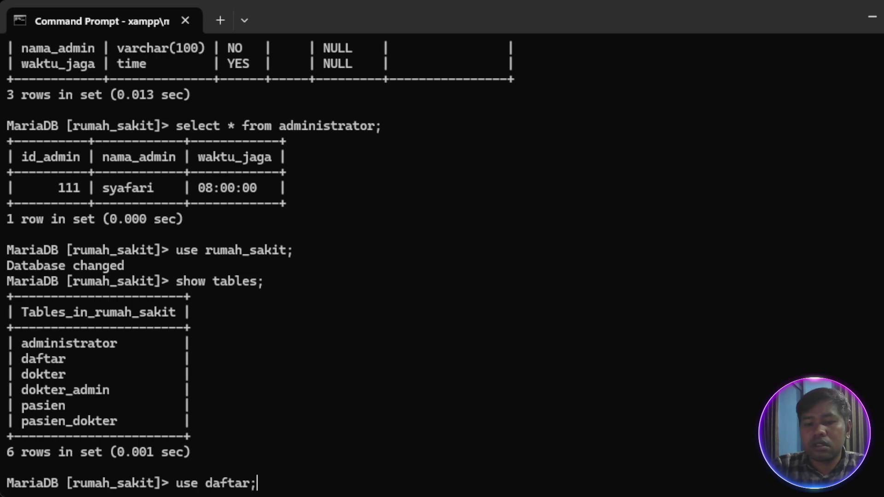
{"action": "key", "text": "Return"}
{"action": "key", "text": "Up"}
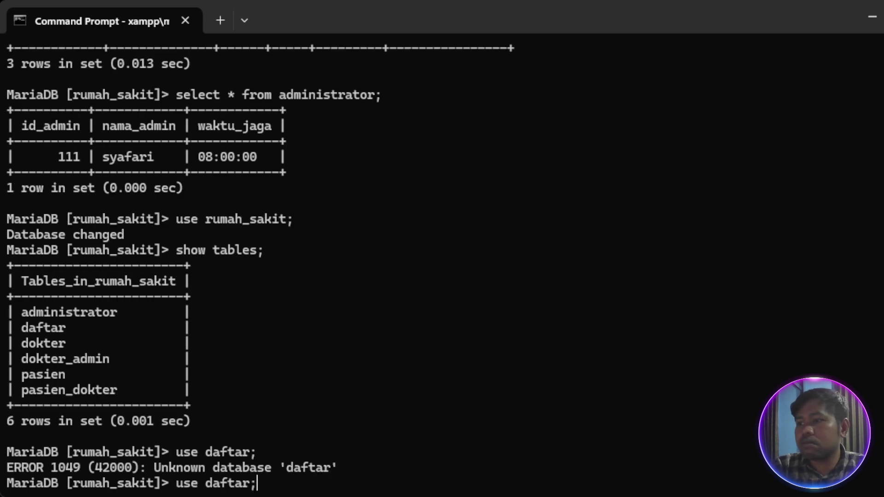
{"action": "key", "text": "Return"}
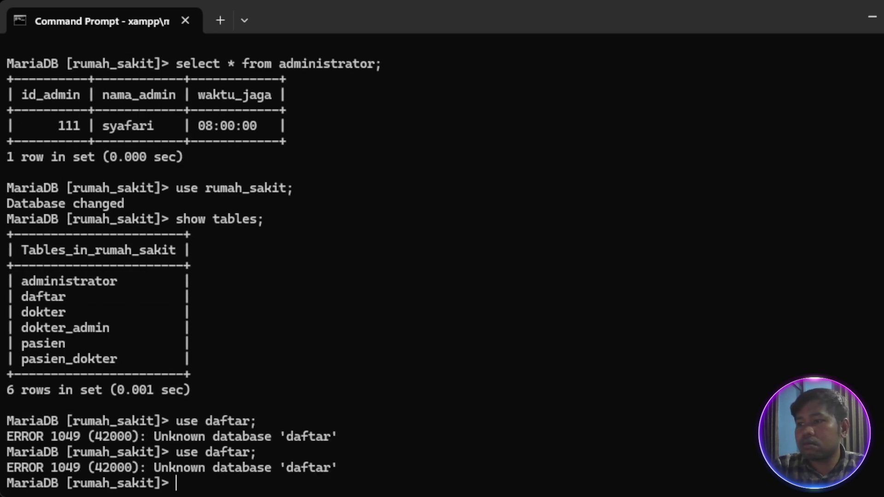
List the rumah_sakit tables again with the recalled show tables; command.
{"action": "key", "text": "Up"}
{"action": "key", "text": "Up"}
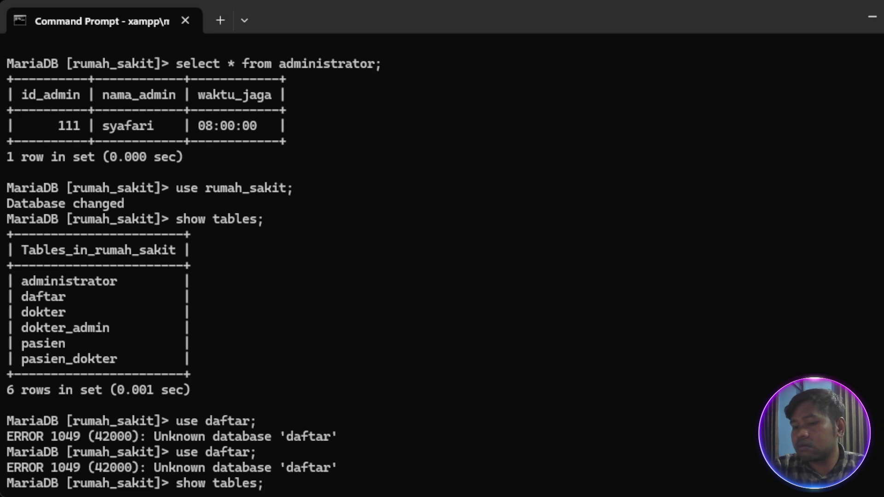
{"action": "key", "text": "Return"}
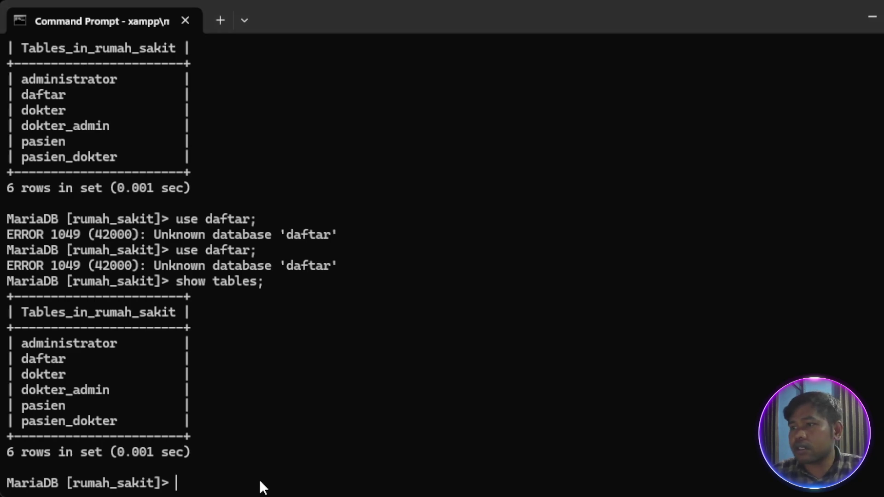
Insert a pasien record with id_pasien 222, the patient's name and address, and jenis_kelamin P using the copied INSERT INTO statement.
{"action": "key", "text": "ctrl+v"}
{"action": "type", "text": ";"}
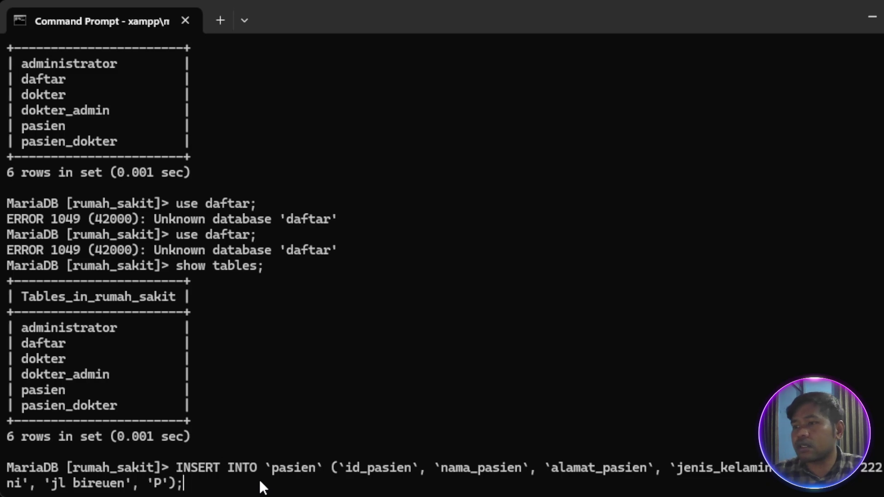
{"action": "key", "text": "Return"}
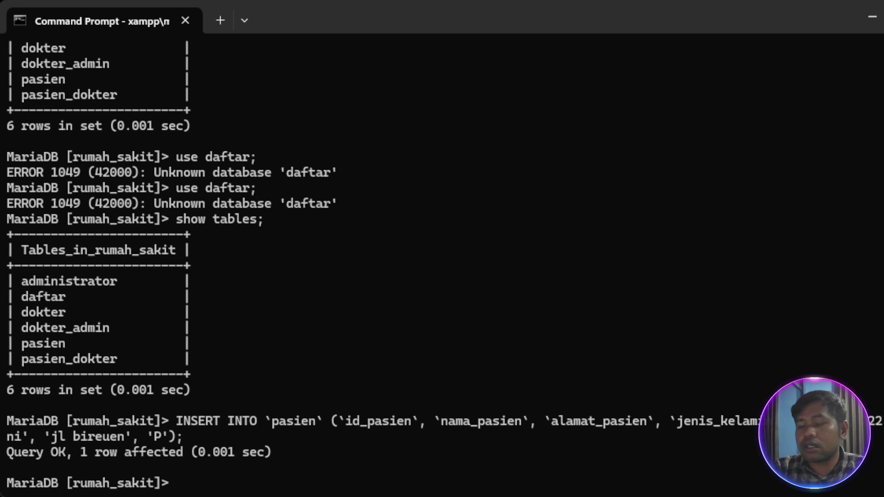
Find show tables; in the command history and rerun it to check the table list after the pasien insert.
{"action": "key", "text": "Up"}
{"action": "key", "text": "Up"}
{"action": "key", "text": "Up"}
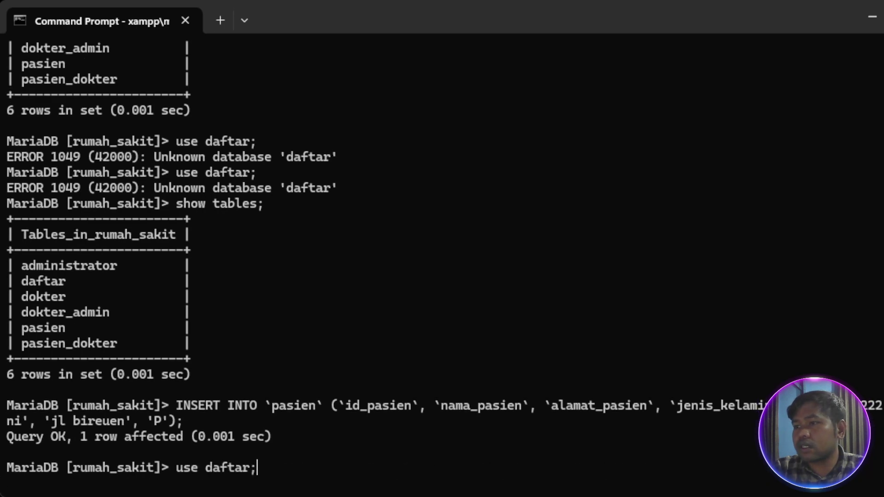
{"action": "key", "text": "Down"}
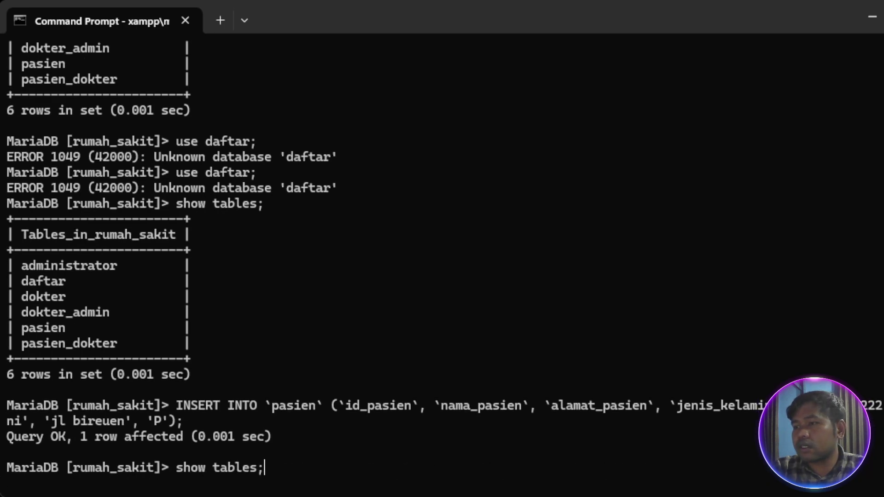
{"action": "key", "text": "Up"}
{"action": "key", "text": "Down"}
{"action": "key", "text": "Return"}
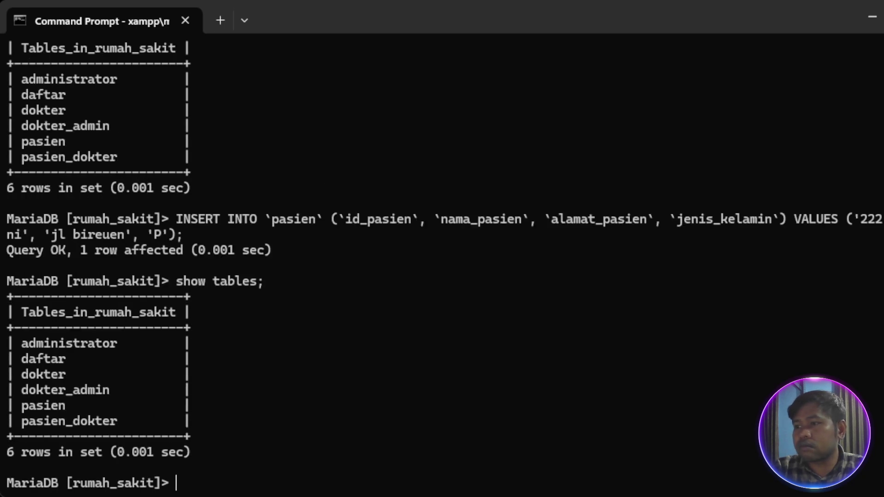
Describe the structure of the pasien table by changing the recalled desc administrator; command to desc pasien; and running it.
{"action": "type", "text": "use daftar;"}
{"action": "key", "text": "Up"}
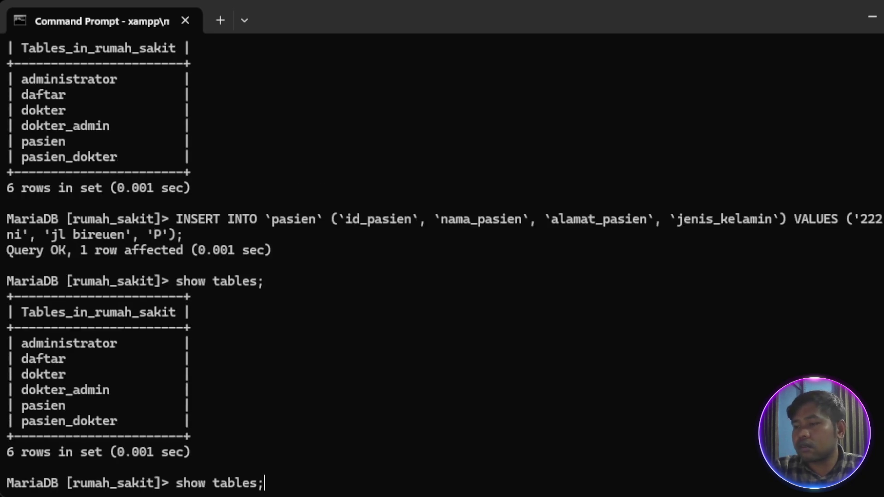
{"action": "key", "text": "Up"}
{"action": "key", "text": "Down"}
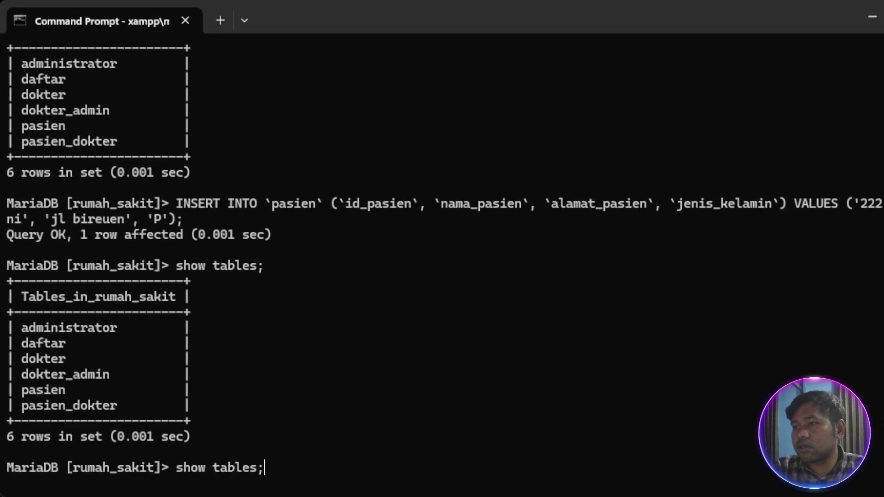
{"action": "key", "text": "Up"}
{"action": "key", "text": "Up"}
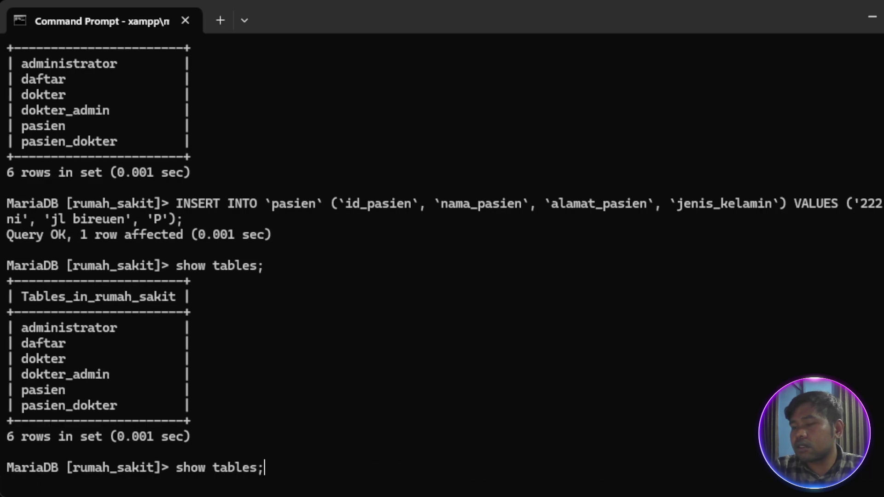
{"action": "key", "text": "Up"}
{"action": "key", "text": "Up"}
{"action": "key", "text": "Up"}
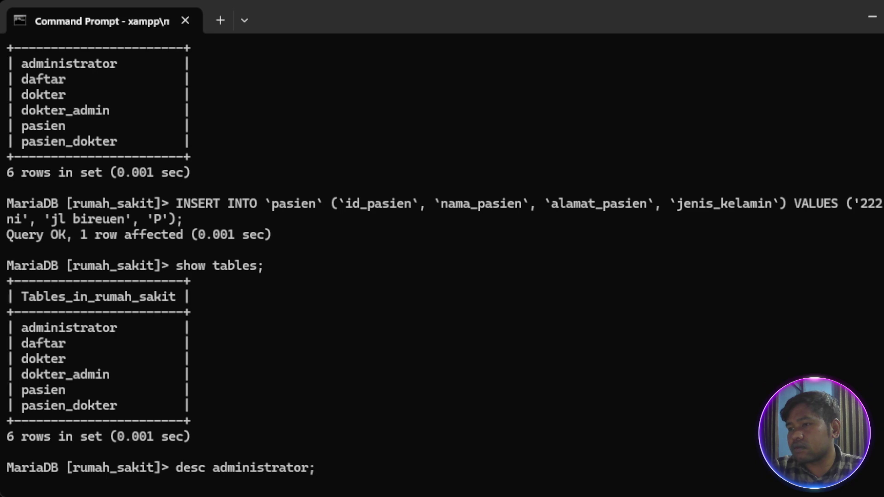
{"action": "key", "text": "Left"}
{"action": "key", "text": "Left"}
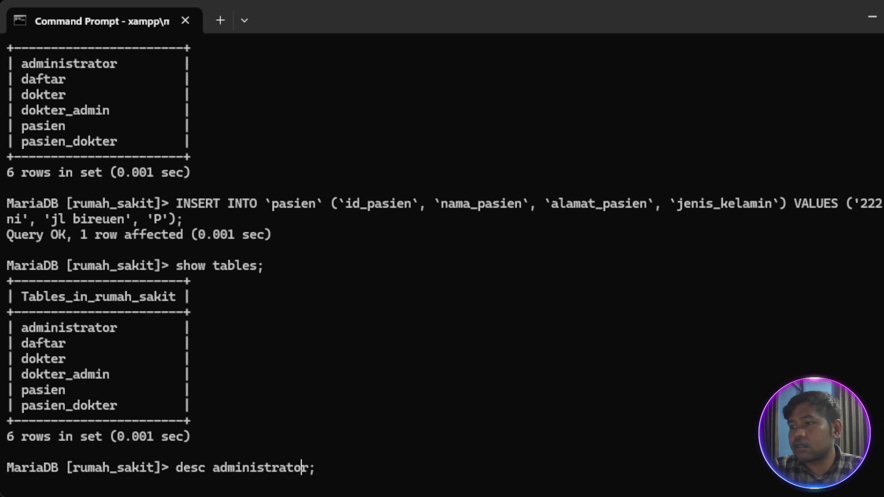
{"action": "key", "text": "Right"}
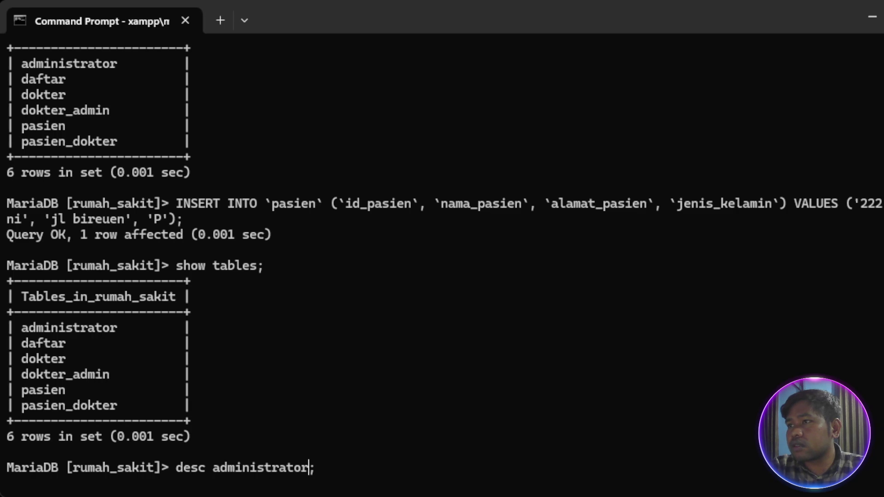
{"action": "key", "text": "BackSpace"}
{"action": "key", "text": "BackSpace"}
{"action": "key", "text": "BackSpace"}
{"action": "key", "text": "BackSpace"}
{"action": "key", "text": "BackSpace"}
{"action": "key", "text": "BackSpace"}
{"action": "key", "text": "BackSpace"}
{"action": "key", "text": "BackSpace"}
{"action": "key", "text": "BackSpace"}
{"action": "key", "text": "BackSpace"}
{"action": "key", "text": "BackSpace"}
{"action": "key", "text": "BackSpace"}
{"action": "key", "text": "BackSpace"}
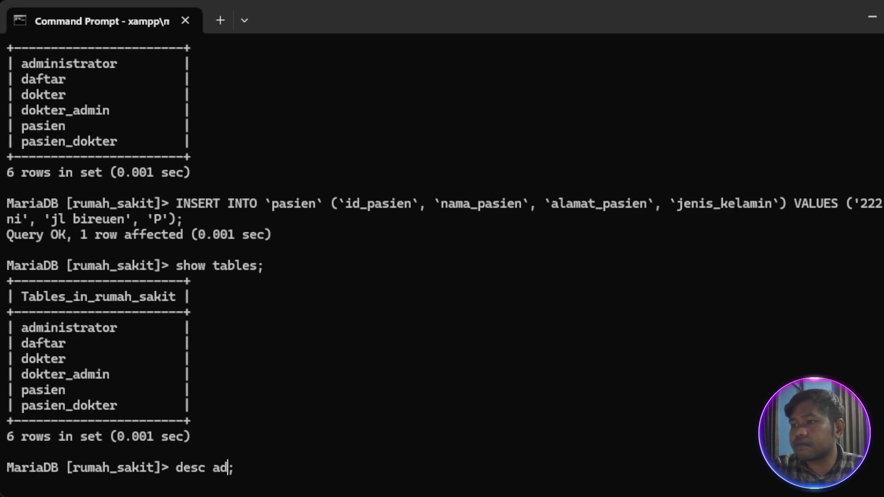
{"action": "type", "text": "pasien"}
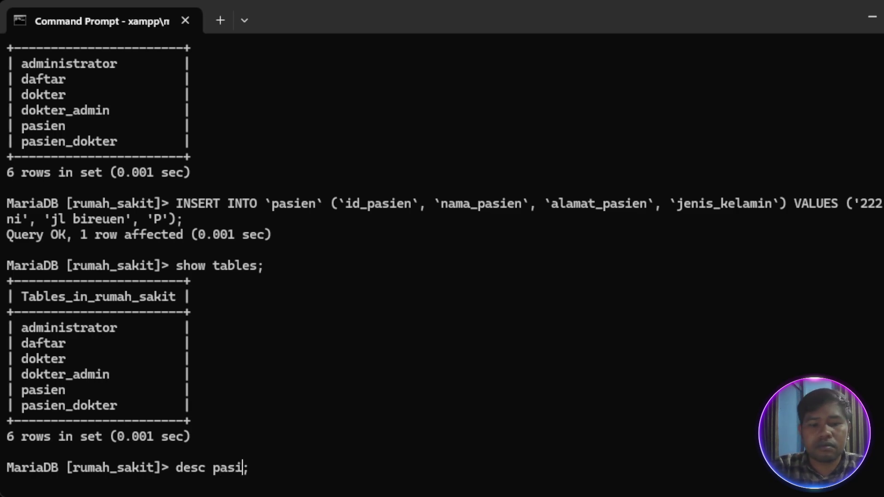
{"action": "key", "text": "Return"}
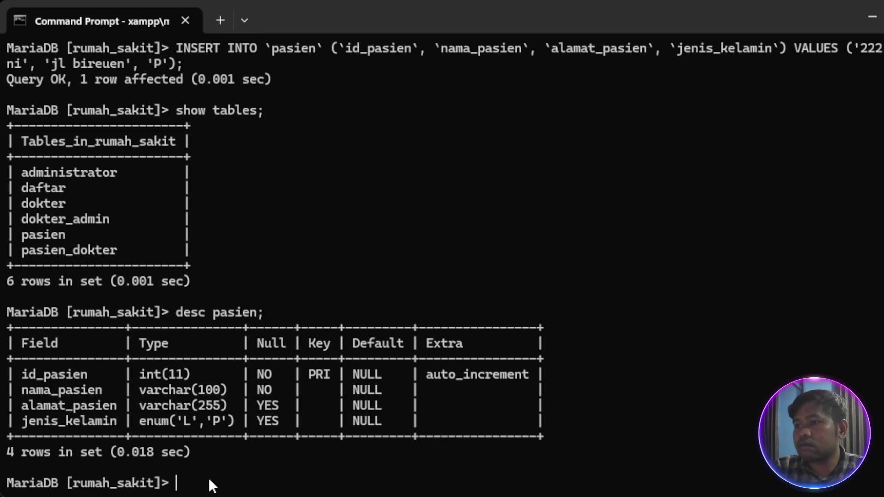
List all pasien records by changing the recalled select * from administrator; query to select * from pasien; and running it.
{"action": "key", "text": "Up"}
{"action": "key", "text": "Up"}
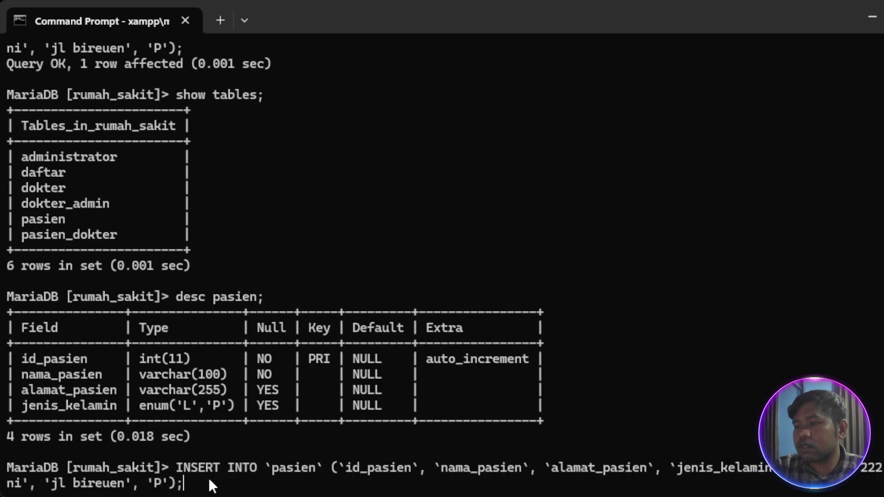
{"action": "key", "text": "Down"}
{"action": "key", "text": "Up"}
{"action": "key", "text": "Up"}
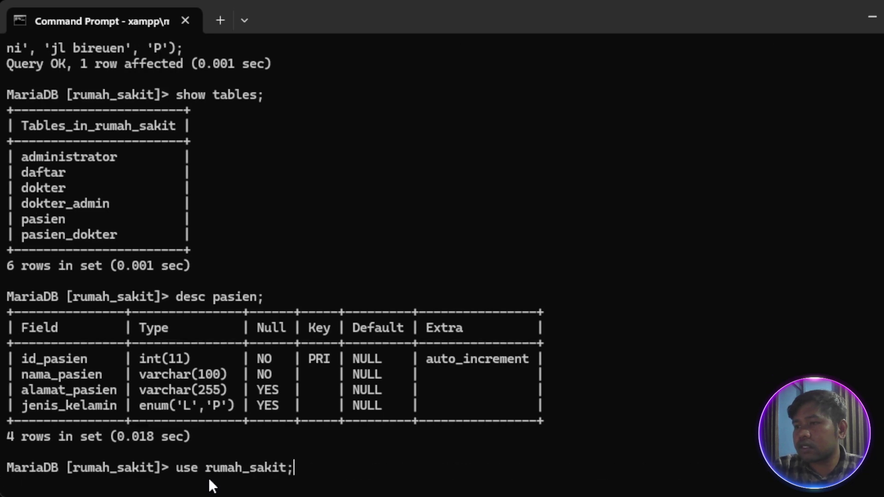
{"action": "key", "text": "Left"}
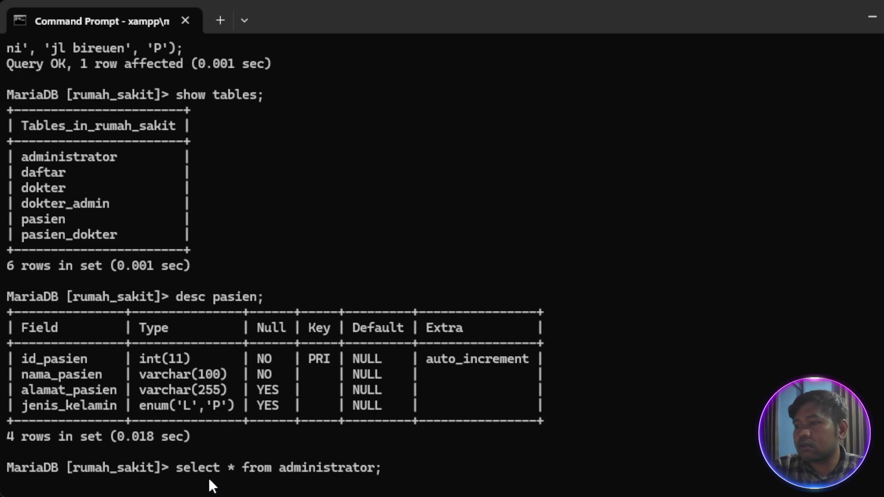
{"action": "key", "text": "BackSpace"}
{"action": "key", "text": "BackSpace"}
{"action": "key", "text": "BackSpace"}
{"action": "key", "text": "BackSpace"}
{"action": "key", "text": "BackSpace"}
{"action": "key", "text": "BackSpace"}
{"action": "key", "text": "BackSpace"}
{"action": "key", "text": "BackSpace"}
{"action": "key", "text": "BackSpace"}
{"action": "key", "text": "BackSpace"}
{"action": "key", "text": "BackSpace"}
{"action": "key", "text": "BackSpace"}
{"action": "key", "text": "BackSpace"}
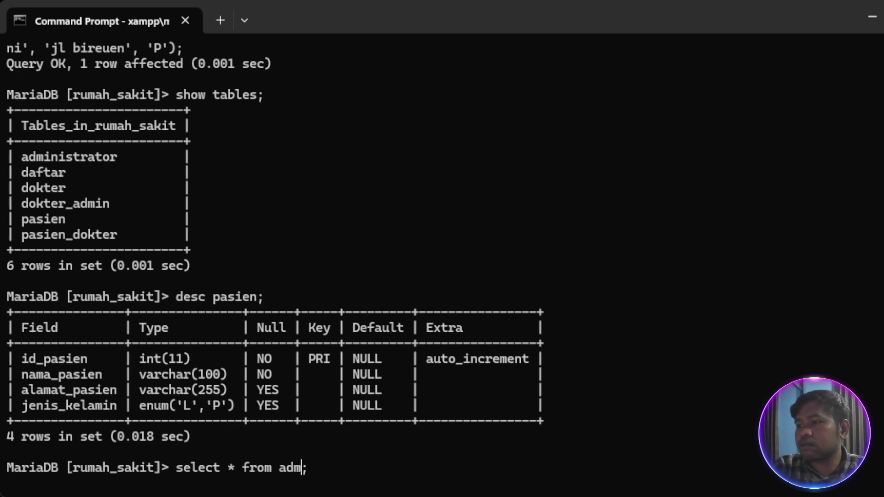
{"action": "type", "text": "pasien"}
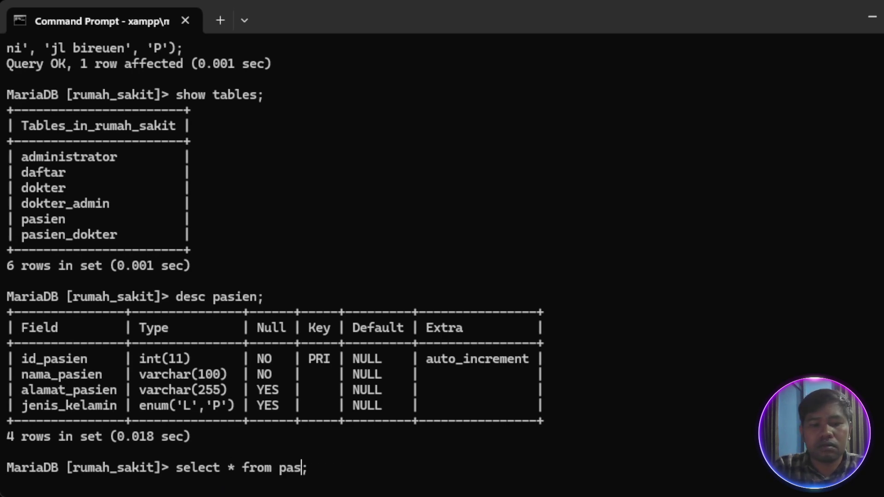
{"action": "key", "text": "End"}
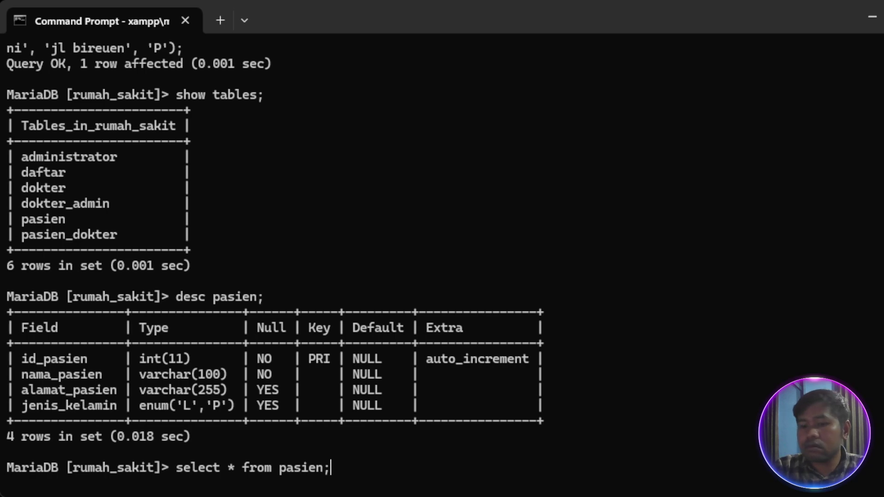
{"action": "key", "text": "Return"}
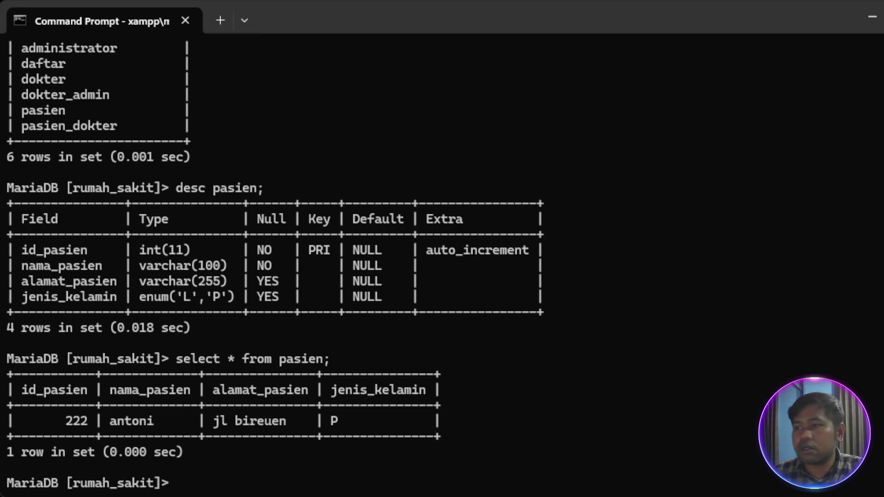
Insert a dokter record from the copied statement with id_dokter 333, spesialis jantung and waktu_kerja 08:00:00, correcting the birth year in tanggal_lahir before running it.
{"action": "key", "text": "ctrl+v"}
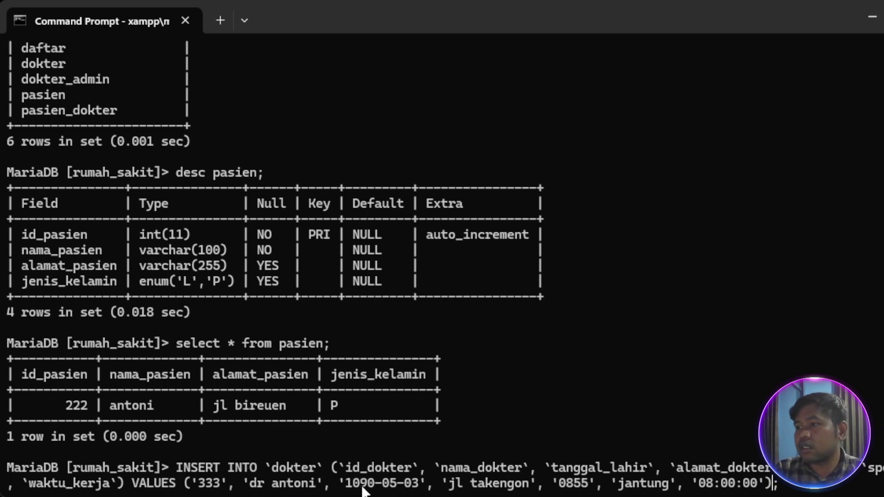
{"action": "key", "text": "Left"}
{"action": "key", "text": "Left"}
{"action": "key", "text": "Left"}
{"action": "key", "text": "Left"}
{"action": "key", "text": "Left"}
{"action": "key", "text": "Left"}
{"action": "key", "text": "Left"}
{"action": "key", "text": "Left"}
{"action": "key", "text": "Left"}
{"action": "key", "text": "Left"}
{"action": "key", "text": "Left"}
{"action": "key", "text": "Left"}
{"action": "key", "text": "Left"}
{"action": "key", "text": "Left"}
{"action": "key", "text": "Left"}
{"action": "key", "text": "Left"}
{"action": "key", "text": "Left"}
{"action": "key", "text": "Left"}
{"action": "key", "text": "Left"}
{"action": "key", "text": "Left"}
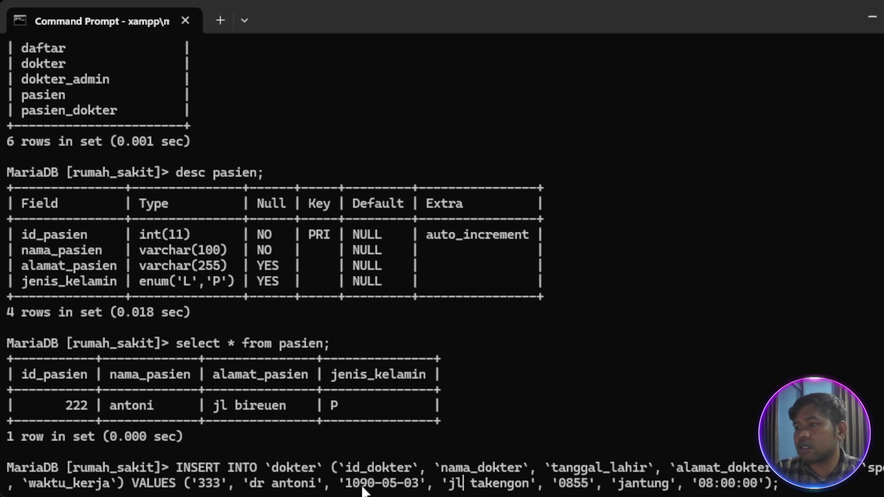
{"action": "key", "text": "Left"}
{"action": "key", "text": "Left"}
{"action": "key", "text": "Left"}
{"action": "key", "text": "Left"}
{"action": "key", "text": "Left"}
{"action": "key", "text": "Left"}
{"action": "key", "text": "Left"}
{"action": "key", "text": "Left"}
{"action": "key", "text": "Left"}
{"action": "key", "text": "Left"}
{"action": "key", "text": "Left"}
{"action": "key", "text": "Left"}
{"action": "key", "text": "Left"}
{"action": "key", "text": "Left"}
{"action": "key", "text": "BackSpace"}
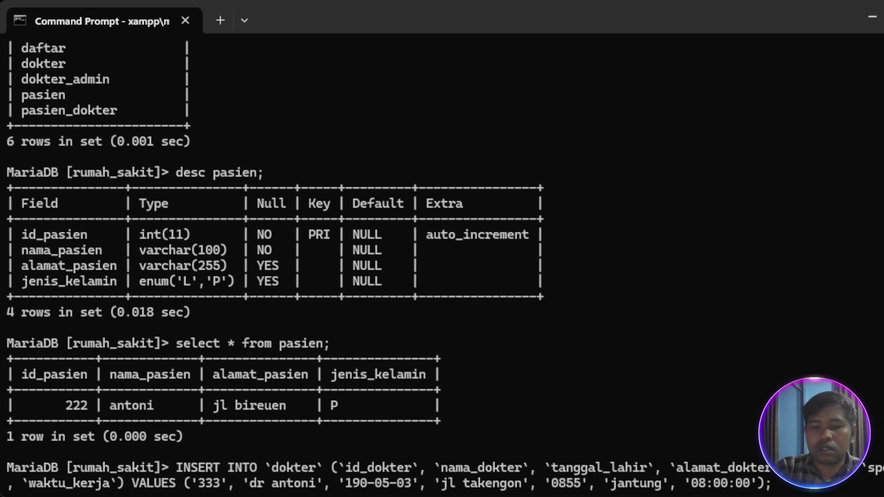
{"action": "type", "text": "9"}
{"action": "key", "text": "Right"}
{"action": "key", "text": "Right"}
{"action": "key", "text": "Right"}
{"action": "key", "text": "Right"}
{"action": "key", "text": "Right"}
{"action": "key", "text": "Right"}
{"action": "key", "text": "Right"}
{"action": "key", "text": "Right"}
{"action": "key", "text": "Right"}
{"action": "key", "text": "Right"}
{"action": "key", "text": "Right"}
{"action": "key", "text": "Right"}
{"action": "key", "text": "Right"}
{"action": "key", "text": "Right"}
{"action": "key", "text": "Right"}
{"action": "key", "text": "Right"}
{"action": "key", "text": "Right"}
{"action": "key", "text": "Right"}
{"action": "key", "text": "Right"}
{"action": "key", "text": "Right"}
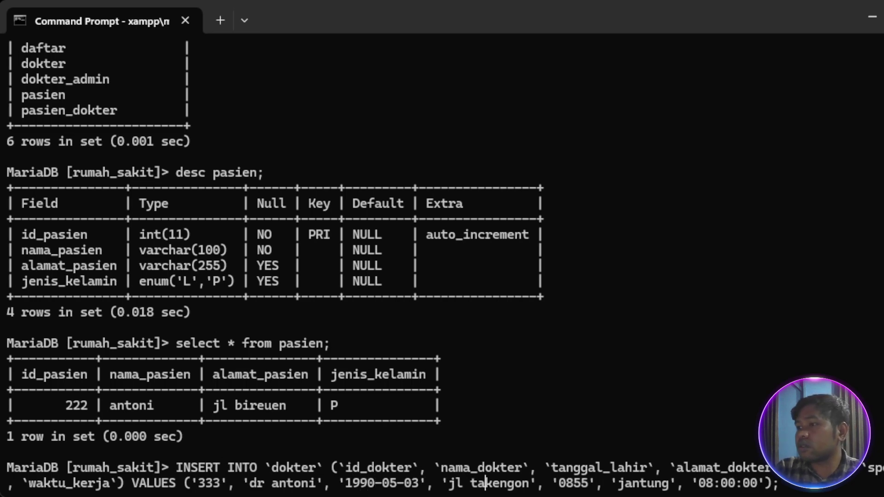
{"action": "key", "text": "Right"}
{"action": "key", "text": "Right"}
{"action": "key", "text": "Right"}
{"action": "key", "text": "Right"}
{"action": "key", "text": "Right"}
{"action": "key", "text": "Right"}
{"action": "key", "text": "Right"}
{"action": "key", "text": "Right"}
{"action": "key", "text": "Right"}
{"action": "key", "text": "Right"}
{"action": "key", "text": "Right"}
{"action": "key", "text": "Right"}
{"action": "key", "text": "Right"}
{"action": "key", "text": "Right"}
{"action": "key", "text": "Right"}
{"action": "key", "text": "Right"}
{"action": "key", "text": "Right"}
{"action": "key", "text": "Right"}
{"action": "key", "text": "Right"}
{"action": "key", "text": "Right"}
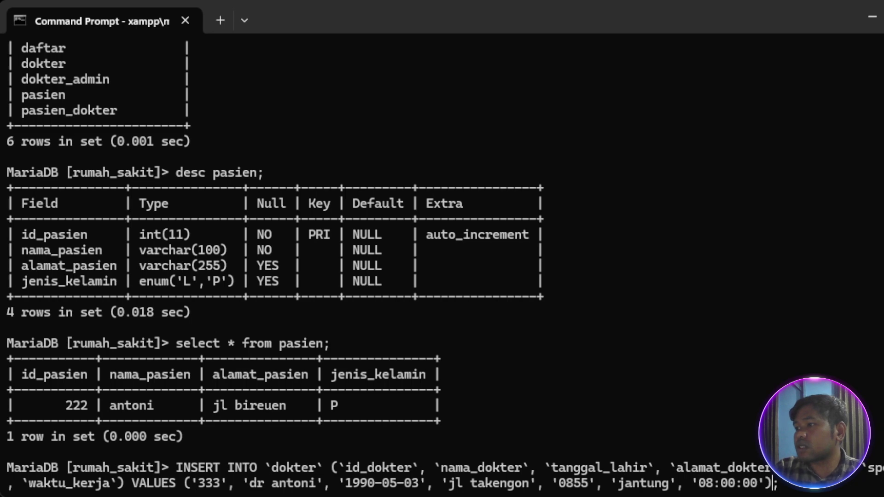
{"action": "key", "text": "Return"}
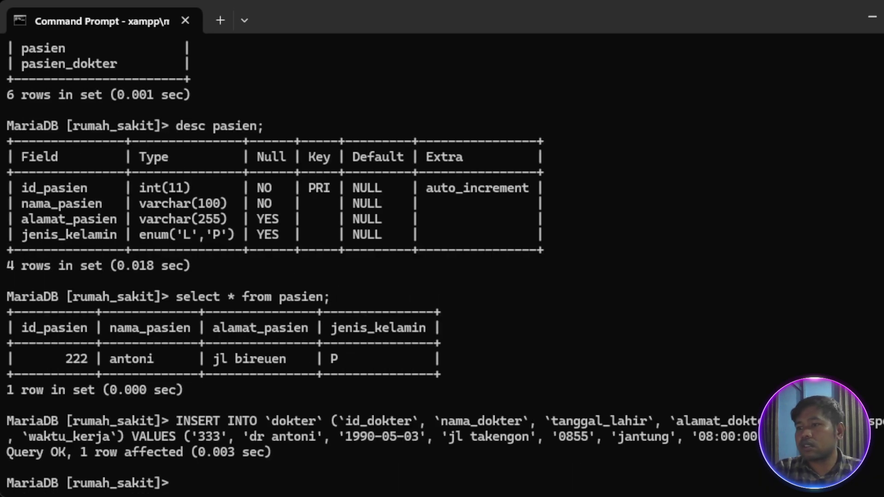
Describe the structure of the dokter table by changing the recalled desc pasien; command to desc dokter; and running it.
{"action": "key", "text": "Up"}
{"action": "key", "text": "Up"}
{"action": "key", "text": "Up"}
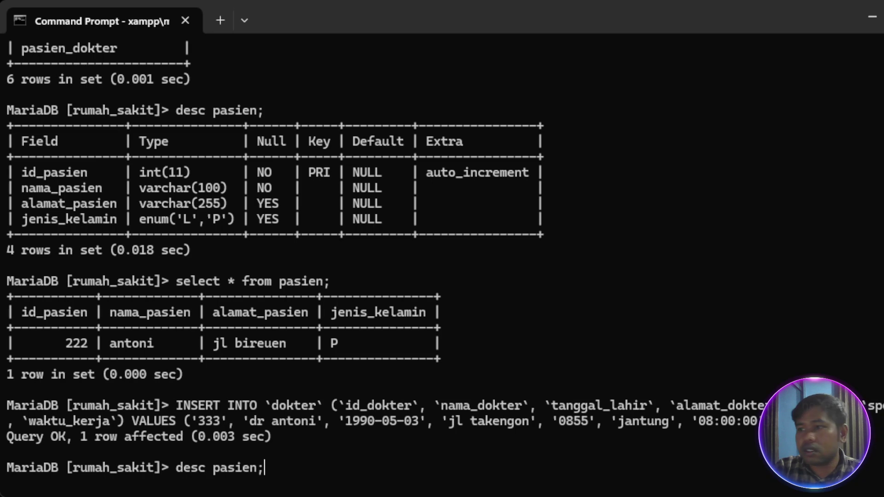
{"action": "key", "text": "Left"}
{"action": "key", "text": "BackSpace"}
{"action": "key", "text": "BackSpace"}
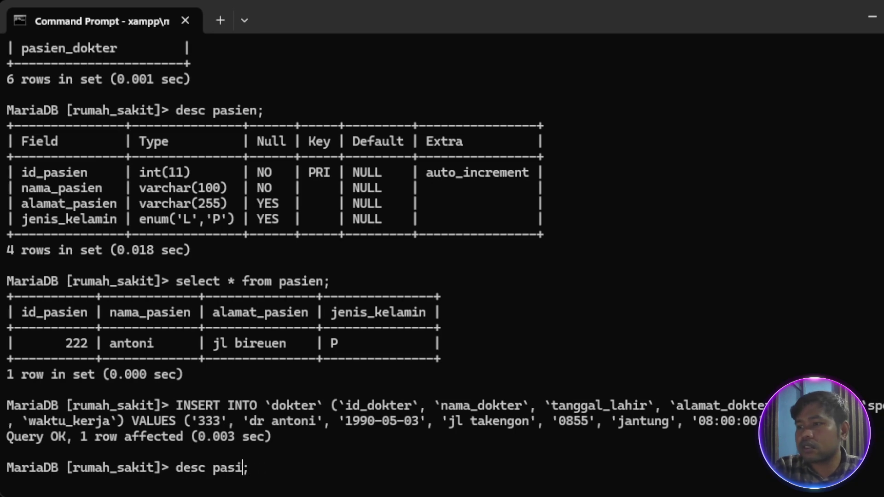
{"action": "key", "text": "BackSpace"}
{"action": "key", "text": "BackSpace"}
{"action": "key", "text": "BackSpace"}
{"action": "key", "text": "BackSpace"}
{"action": "type", "text": "dokter"}
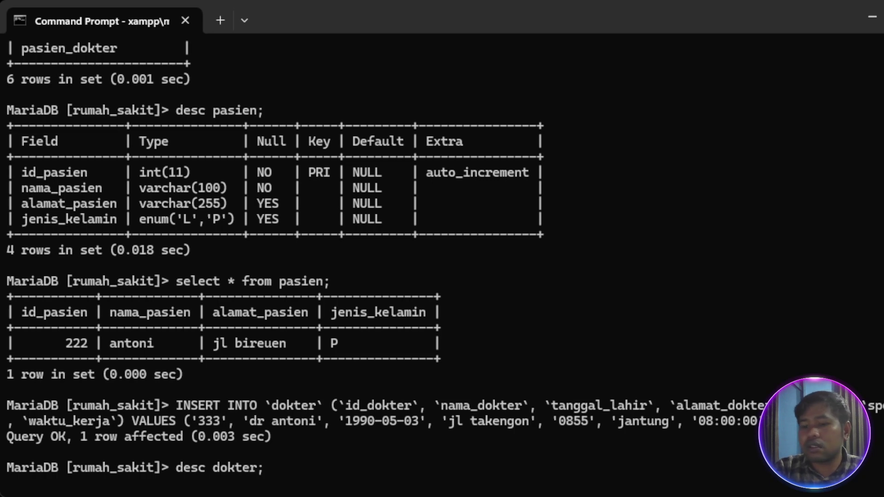
{"action": "key", "text": "Return"}
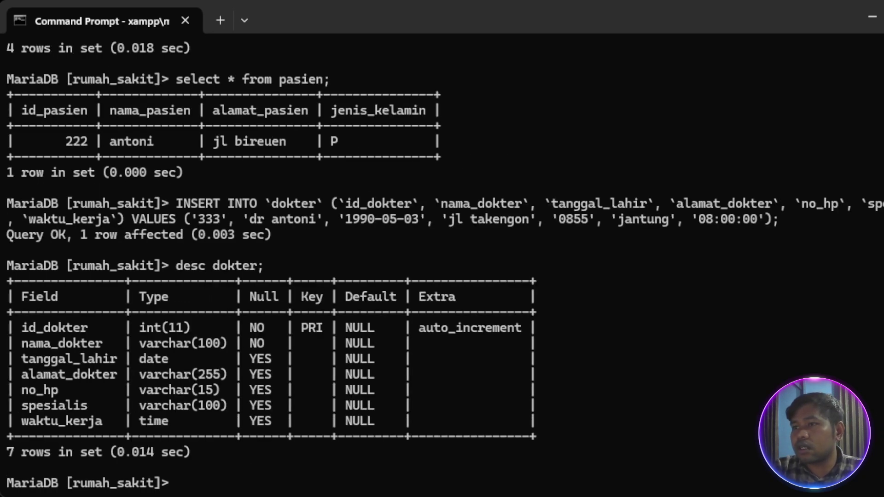
List all dokter records by changing the recalled select * from pasien; query to select * from dokter; and running it.
{"action": "key", "text": "Up"}
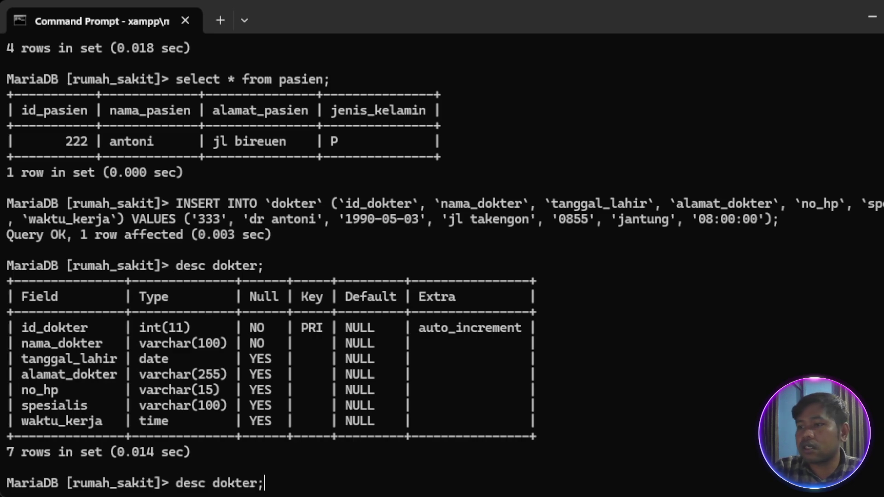
{"action": "key", "text": "Up"}
{"action": "key", "text": "Up"}
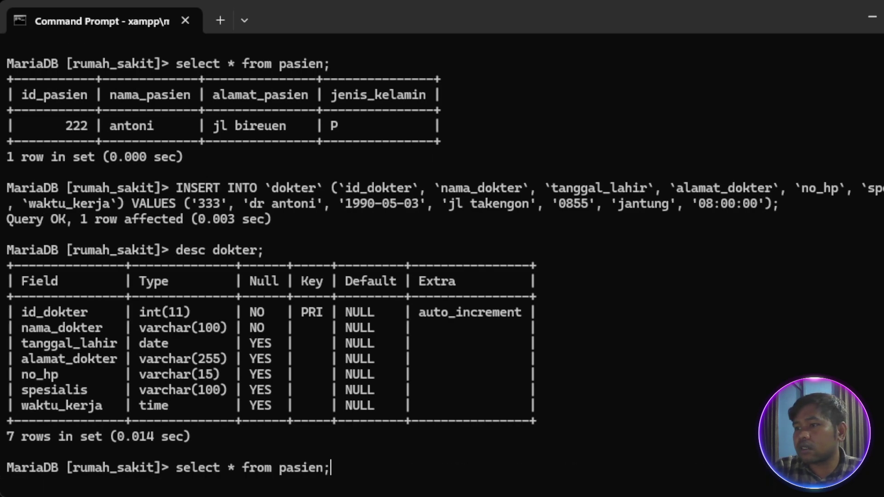
{"action": "key", "text": "Left"}
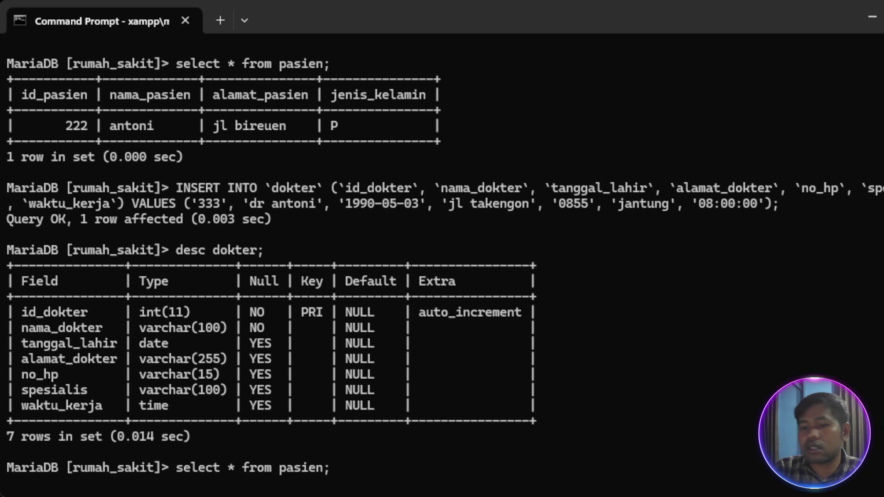
{"action": "key", "text": "BackSpace"}
{"action": "key", "text": "BackSpace"}
{"action": "key", "text": "BackSpace"}
{"action": "key", "text": "BackSpace"}
{"action": "key", "text": "BackSpace"}
{"action": "key", "text": "BackSpace"}
{"action": "type", "text": "dokter"}
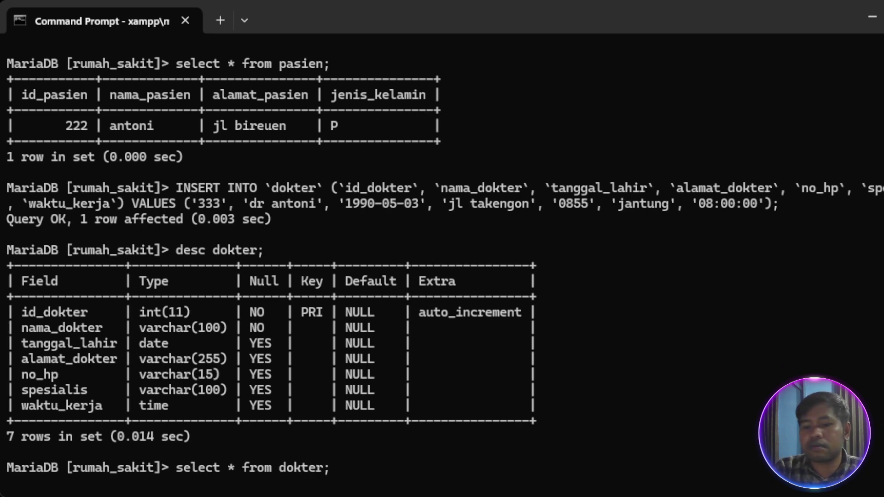
{"action": "key", "text": "End"}
{"action": "key", "text": "Return"}
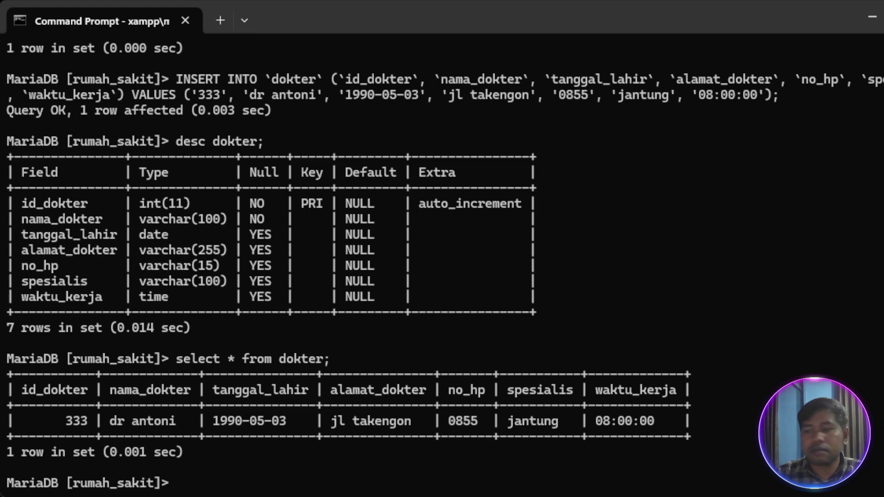
Insert a daftar record with id_daftar 444, id_admin 111 and the existing patient's id_pasien using the copied INSERT INTO statement.
{"action": "right_click", "coordinate": [234, 482]}
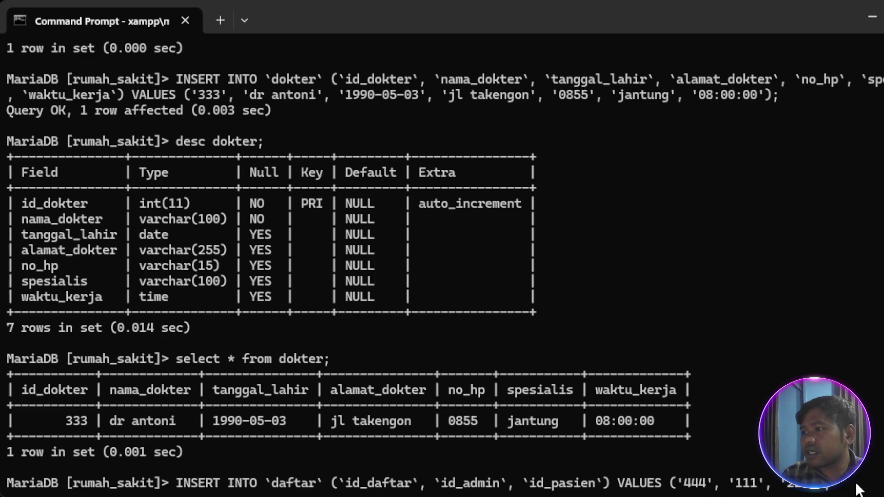
{"action": "key", "text": "Return"}
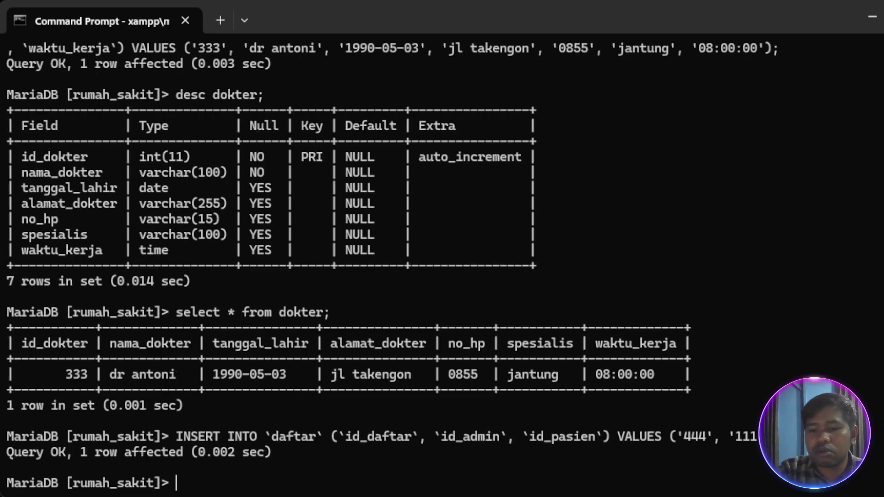
Describe the structure of the daftar table by changing the recalled desc dokter; command to desc daftar; and running it.
{"action": "key", "text": "Up"}
{"action": "key", "text": "Up"}
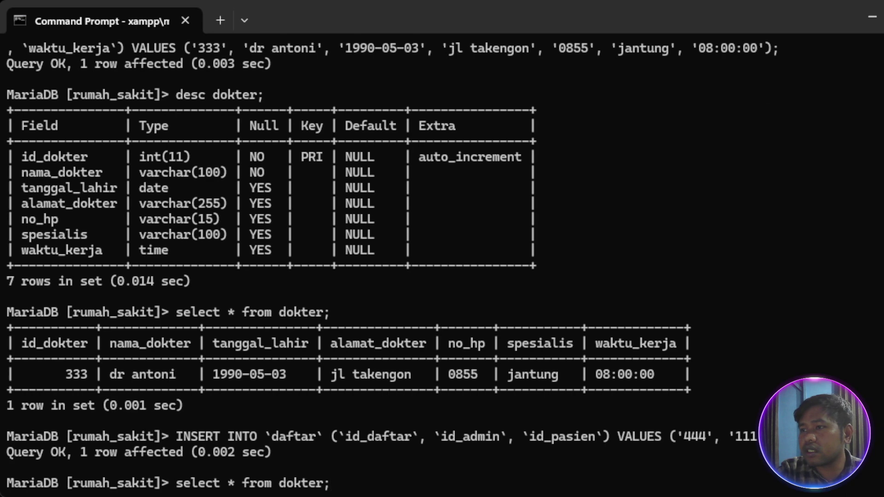
{"action": "key", "text": "Up"}
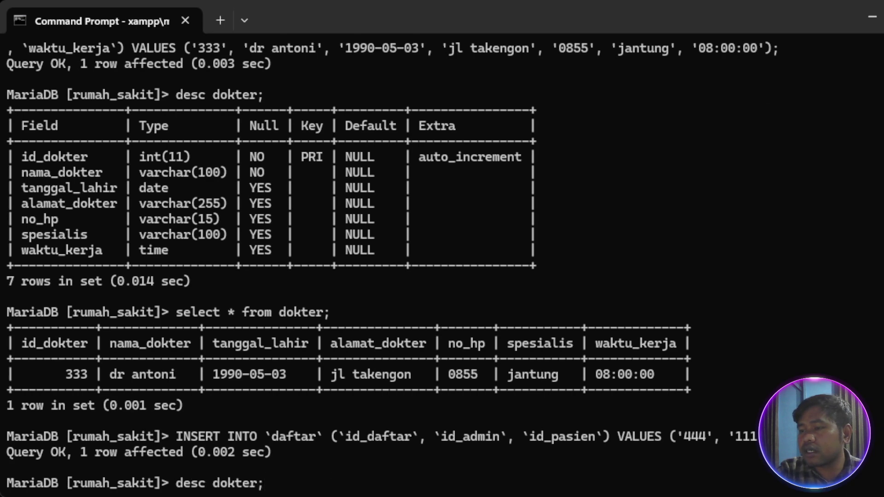
{"action": "key", "text": "Left"}
{"action": "key", "text": "BackSpace"}
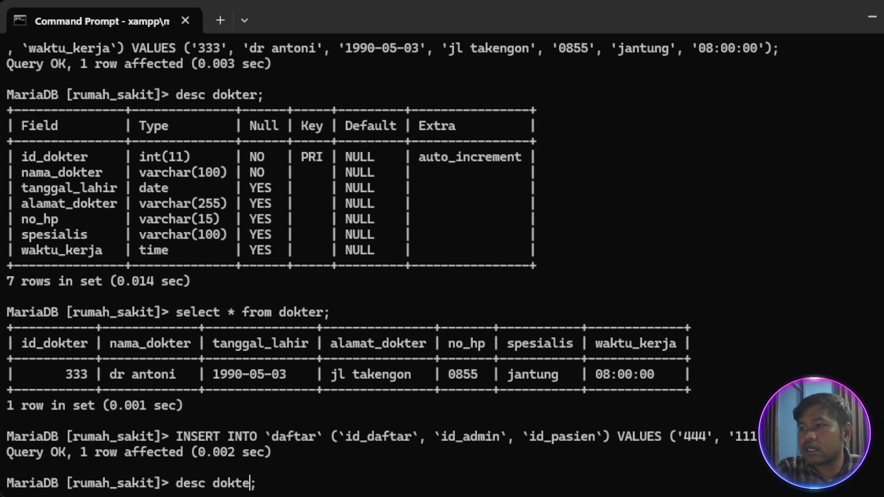
{"action": "key", "text": "BackSpace"}
{"action": "key", "text": "BackSpace"}
{"action": "key", "text": "BackSpace"}
{"action": "key", "text": "BackSpace"}
{"action": "type", "text": "af"}
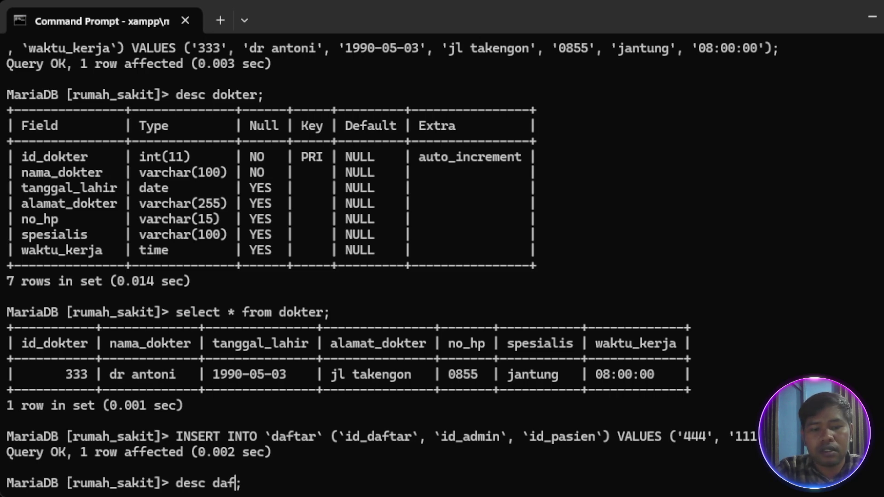
{"action": "type", "text": "tar"}
{"action": "key", "text": "Right"}
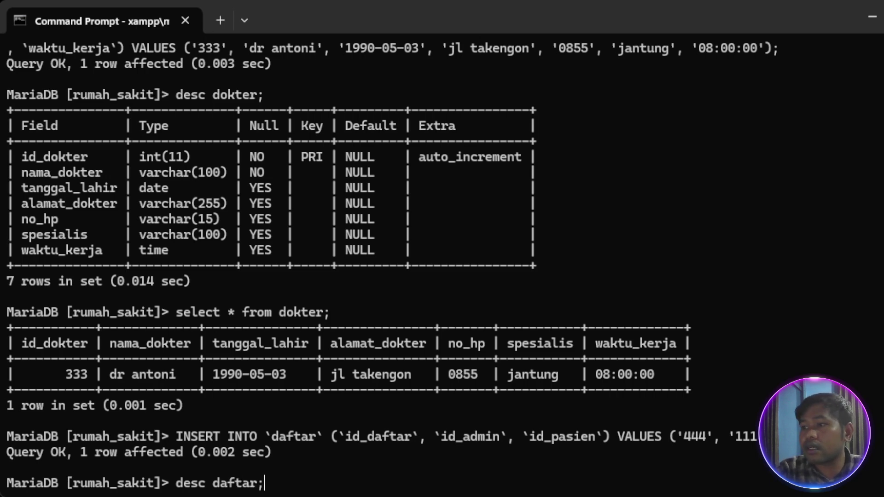
{"action": "key", "text": "Return"}
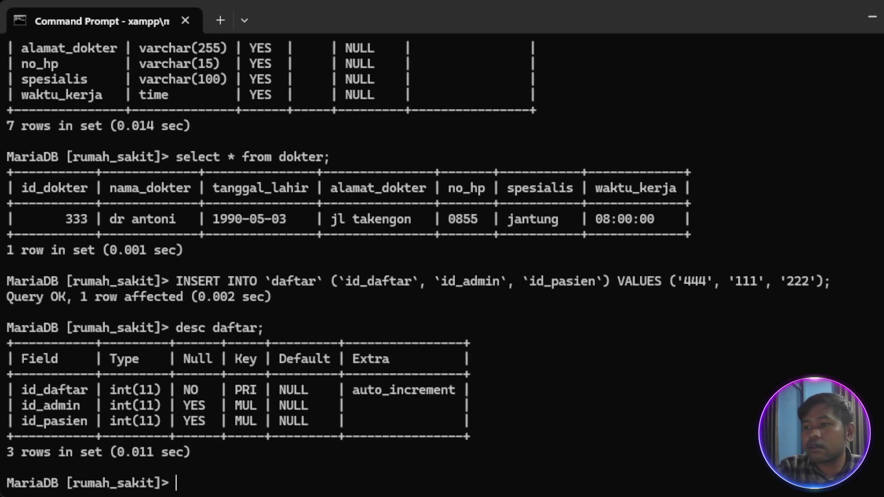
List all daftar records by changing the recalled select * from dokter; query to select * from daftar; and running it.
{"action": "key", "text": "Up"}
{"action": "key", "text": "Up"}
{"action": "key", "text": "Down"}
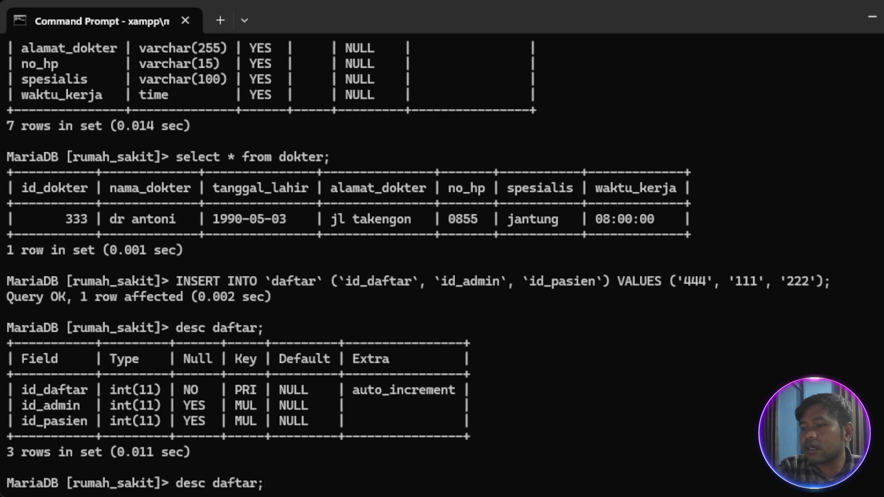
{"action": "key", "text": "Up"}
{"action": "key", "text": "Up"}
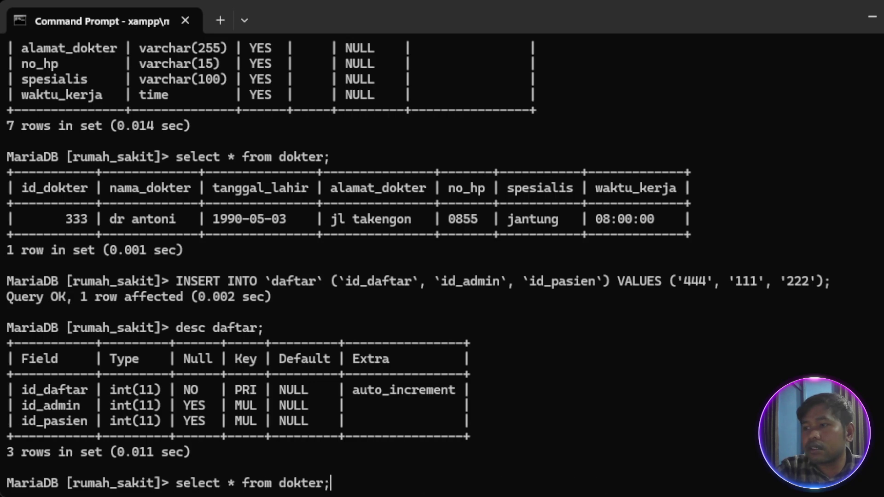
{"action": "key", "text": "Left"}
{"action": "key", "text": "BackSpace"}
{"action": "key", "text": "BackSpace"}
{"action": "key", "text": "BackSpace"}
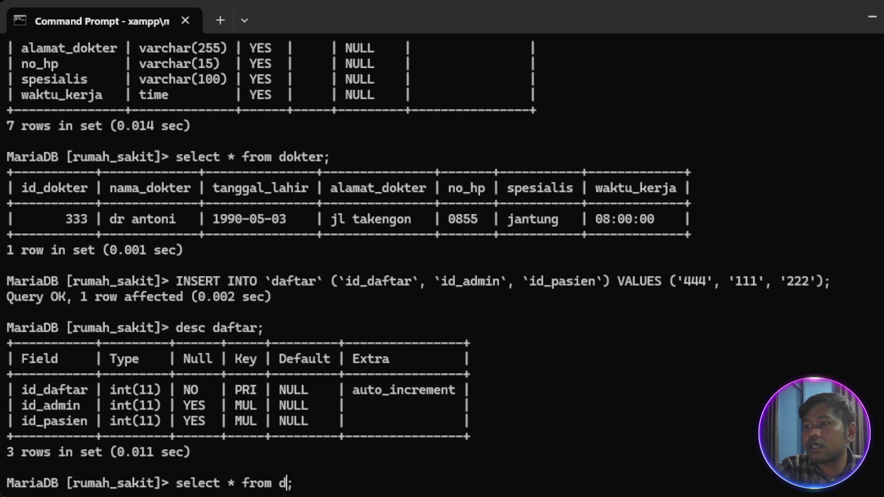
{"action": "type", "text": "aftar"}
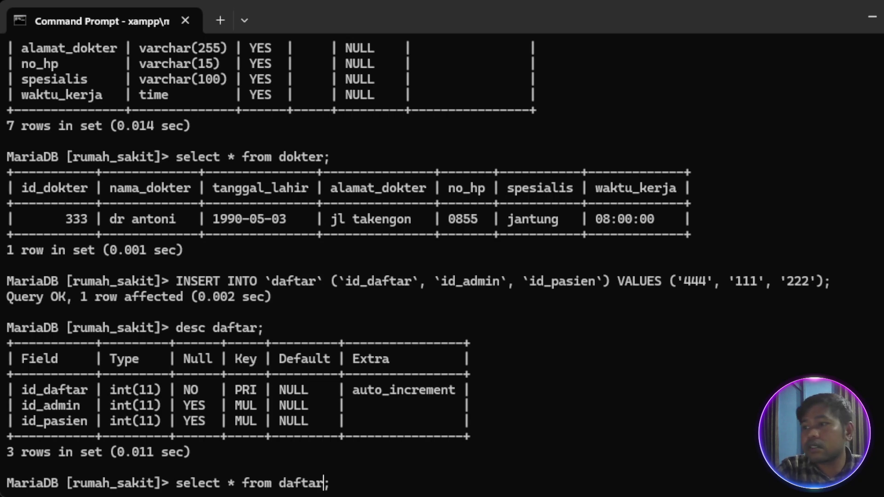
{"action": "key", "text": "Return"}
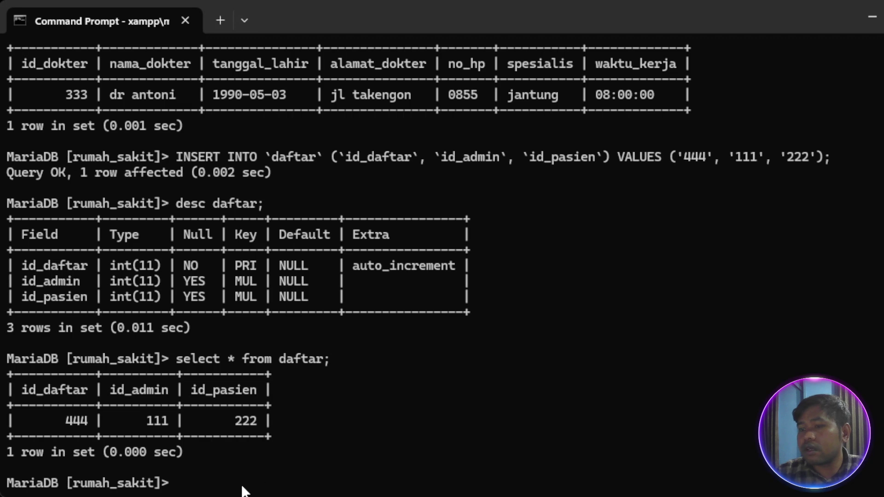
Insert a dokter_admin record with Id_data 555, id_dokter 333 and id_admin 111 using an INSERT INTO statement.
{"action": "type", "text": "INSERT INTO `dokter_admin` (`Id_data`, `id_dokter`, `id_admin`) VALUES ('555', '333', '111');"}
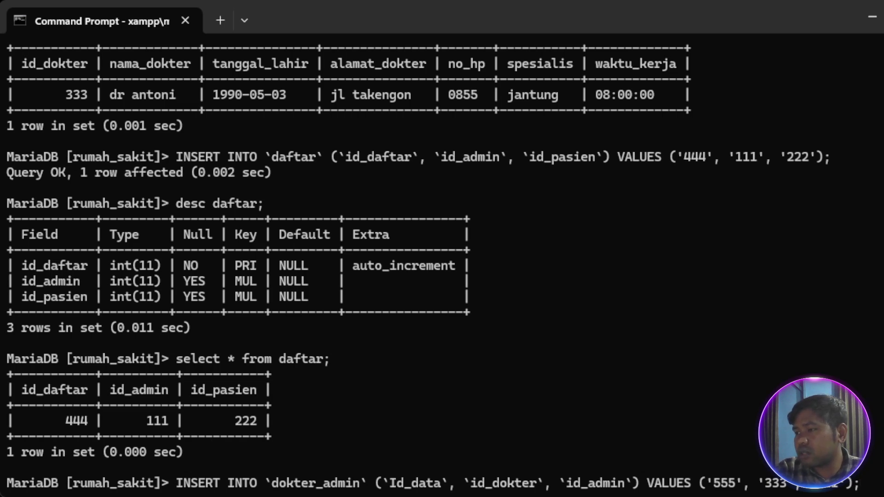
{"action": "key", "text": "Return"}
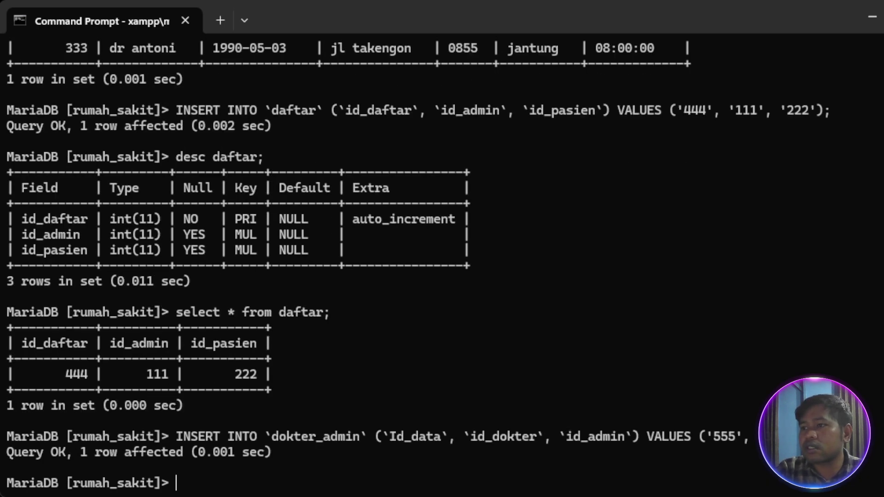
Describe the structure of the dokter_admin table by changing the recalled desc daftar; command to desc dokter_admin; and running it.
{"action": "key", "text": "Up"}
{"action": "key", "text": "Up"}
{"action": "key", "text": "Up"}
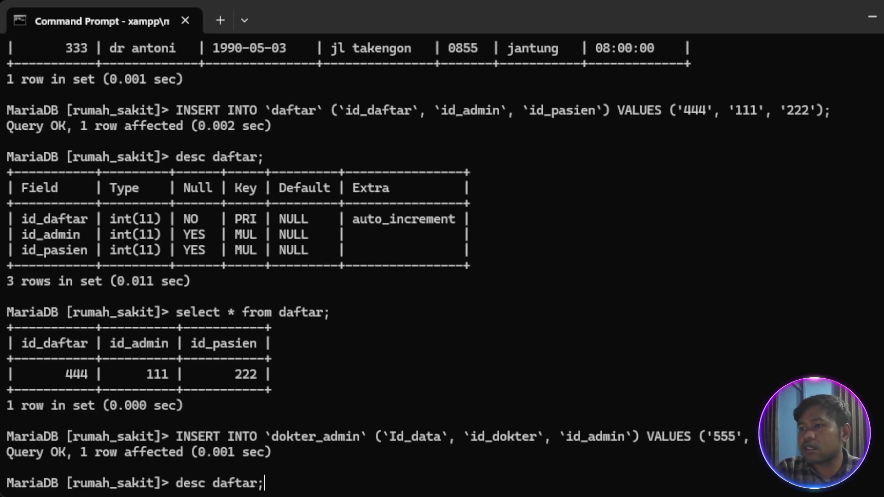
{"action": "key", "text": "Left"}
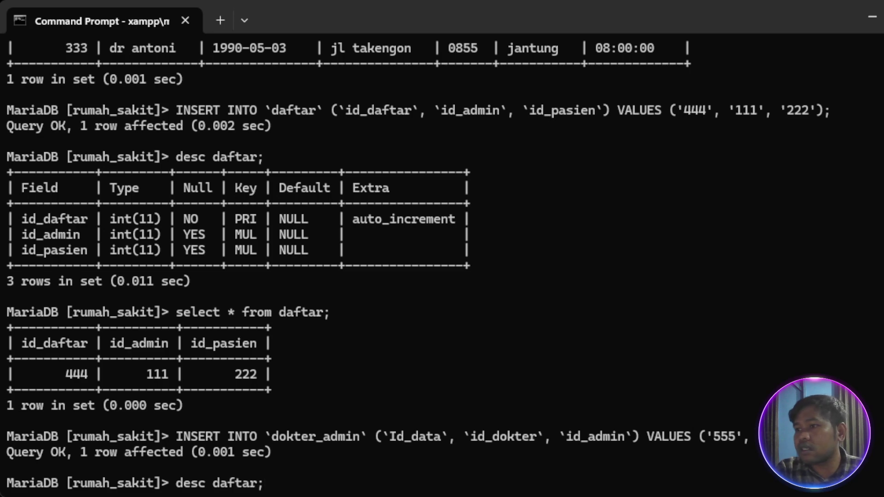
{"action": "key", "text": "BackSpace"}
{"action": "key", "text": "BackSpace"}
{"action": "key", "text": "BackSpace"}
{"action": "key", "text": "BackSpace"}
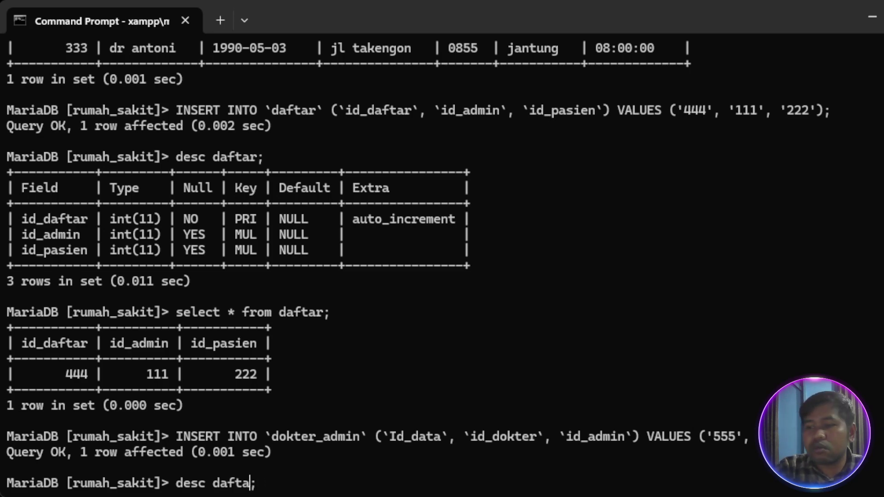
{"action": "key", "text": "BackSpace"}
{"action": "key", "text": "BackSpace"}
{"action": "type", "text": "dik"}
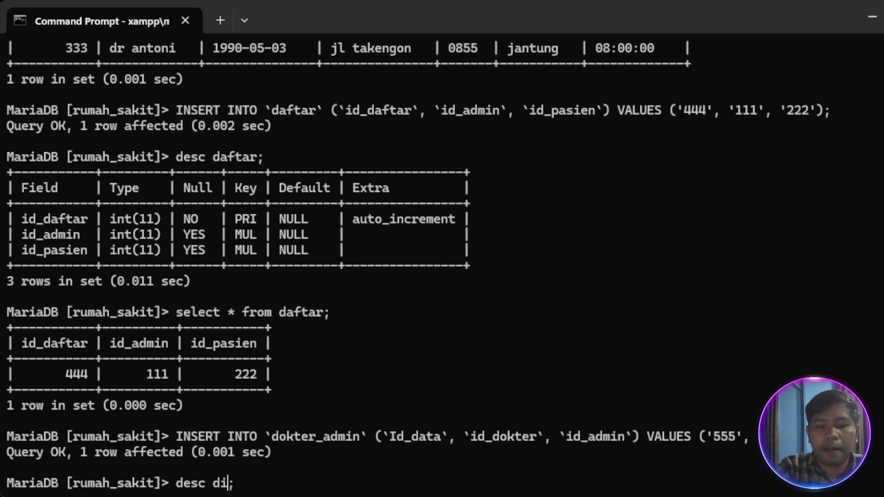
{"action": "type", "text": "ter"}
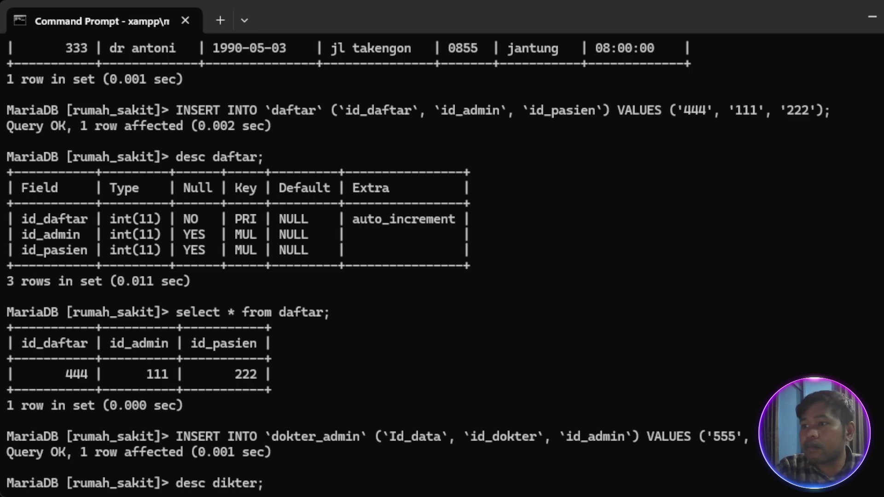
{"action": "key", "text": "BackSpace"}
{"action": "key", "text": "BackSpace"}
{"action": "key", "text": "BackSpace"}
{"action": "key", "text": "BackSpace"}
{"action": "key", "text": "BackSpace"}
{"action": "type", "text": "okter"}
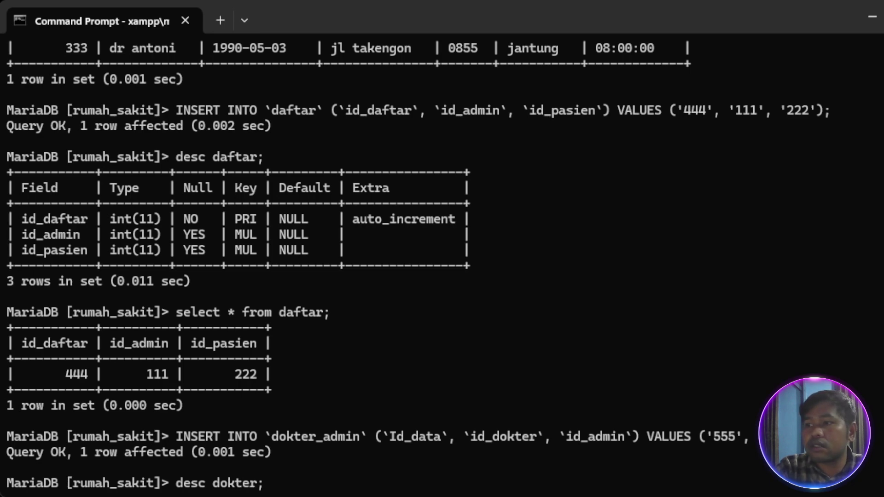
{"action": "type", "text": "_admin"}
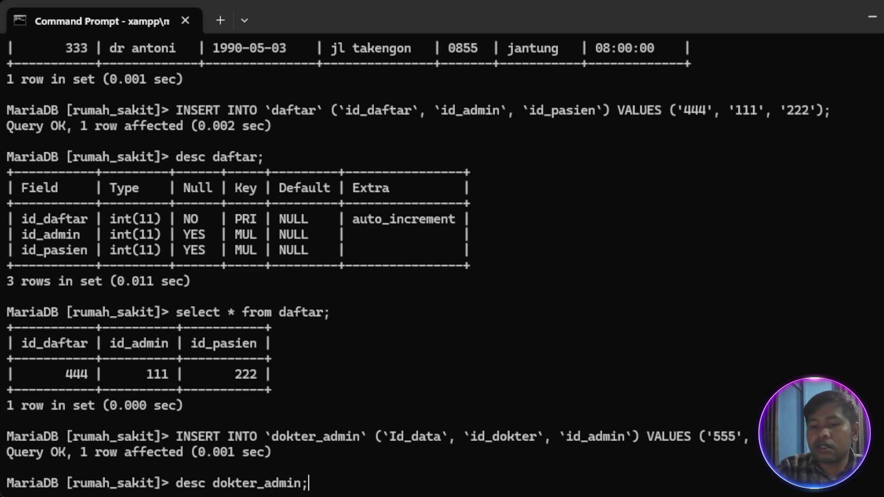
{"action": "key", "text": "Return"}
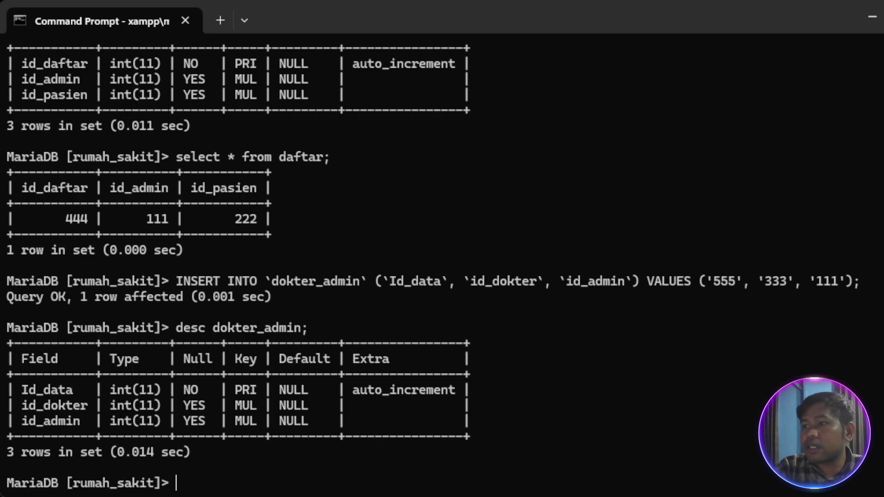
List all dokter_admin records by changing the recalled select * from daftar; query to select * from dokter_admin; and running it.
{"action": "key", "text": "Up"}
{"action": "key", "text": "Up"}
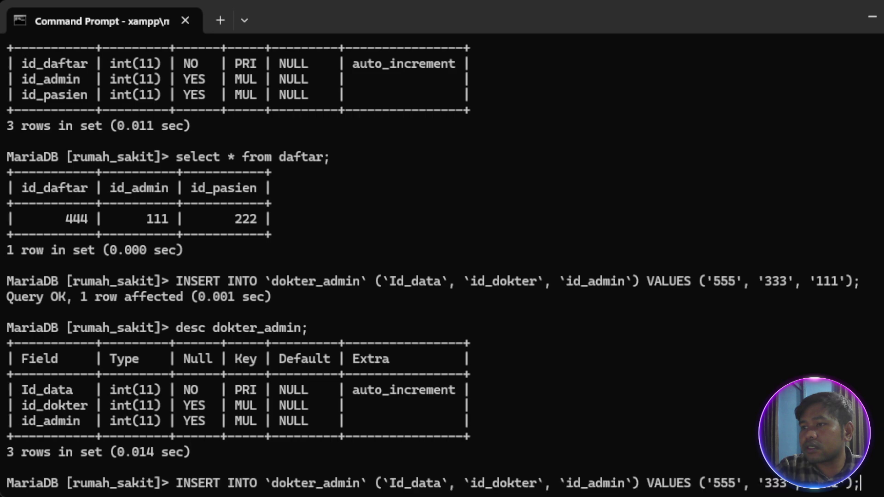
{"action": "key", "text": "Up"}
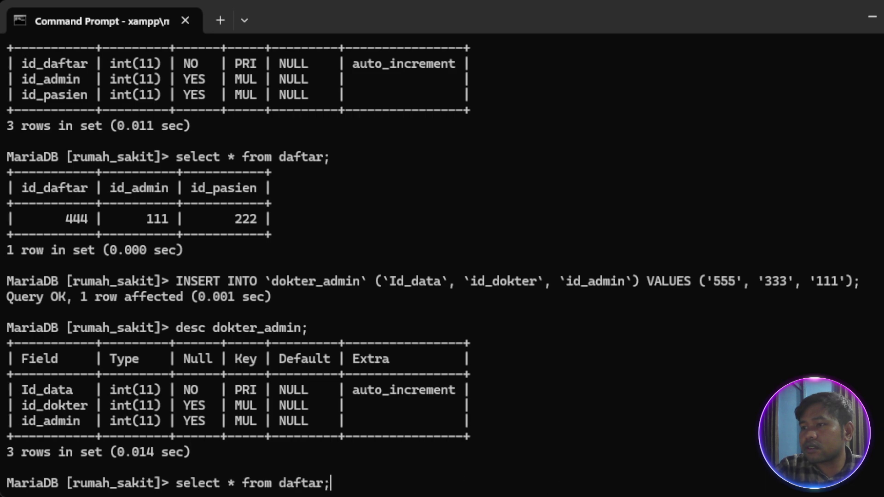
{"action": "key", "text": "Left"}
{"action": "key", "text": "BackSpace"}
{"action": "key", "text": "BackSpace"}
{"action": "key", "text": "BackSpace"}
{"action": "key", "text": "BackSpace"}
{"action": "key", "text": "BackSpace"}
{"action": "key", "text": "BackSpace"}
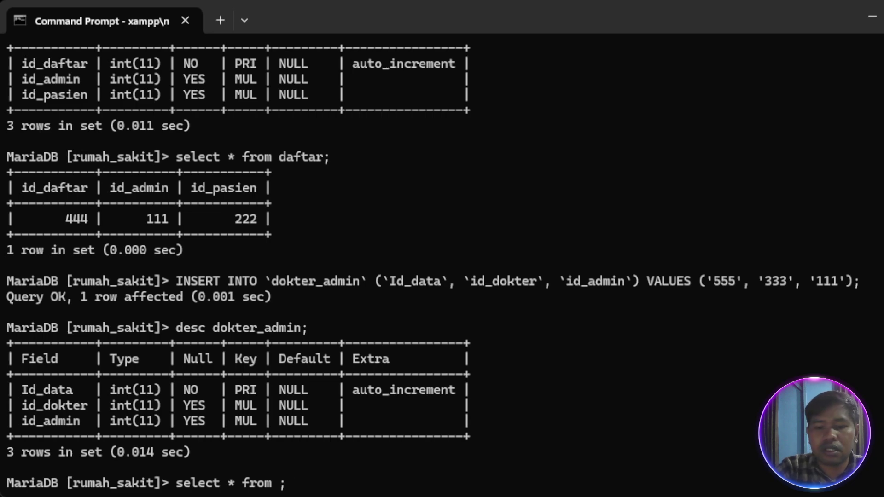
{"action": "type", "text": "dokter"}
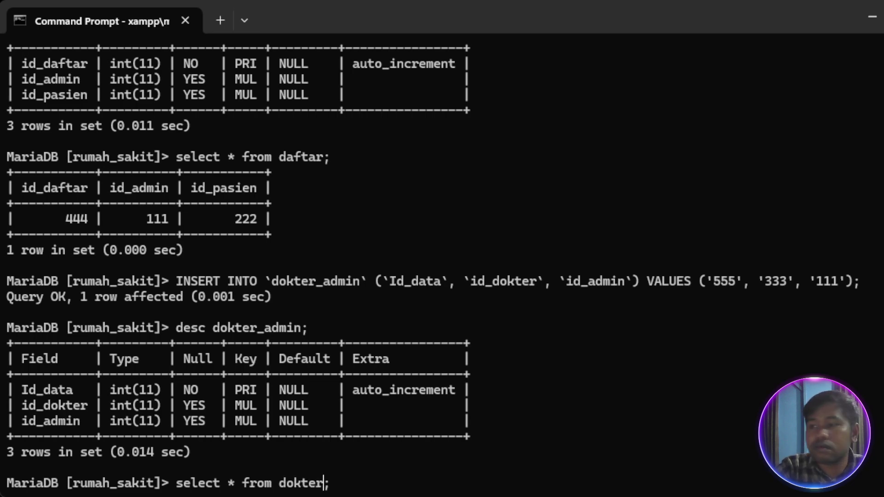
{"action": "type", "text": "_a"}
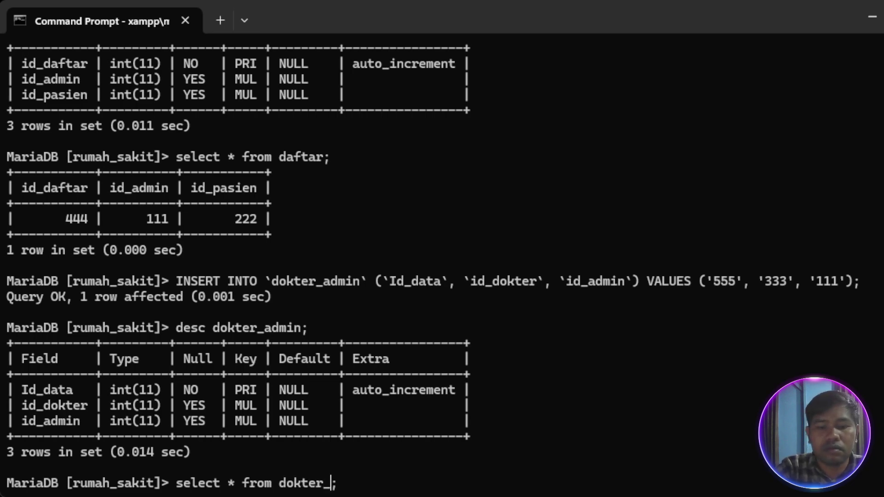
{"action": "type", "text": "dmin"}
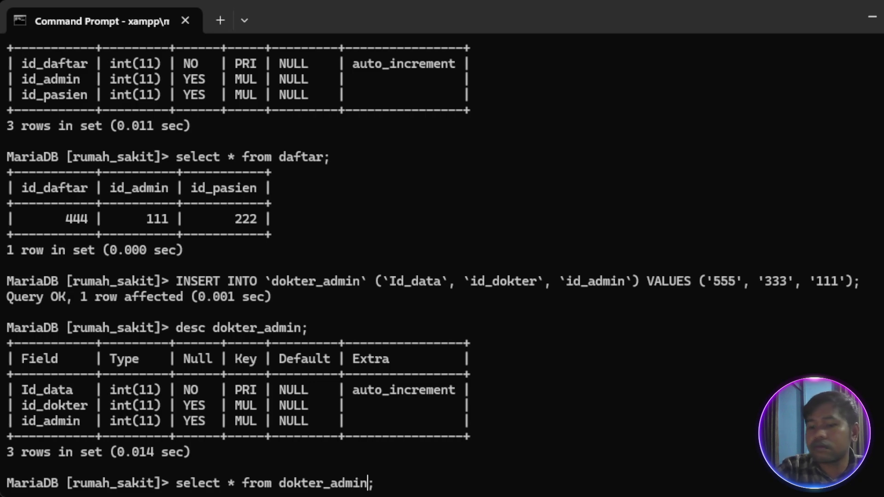
{"action": "key", "text": "End"}
{"action": "key", "text": "Return"}
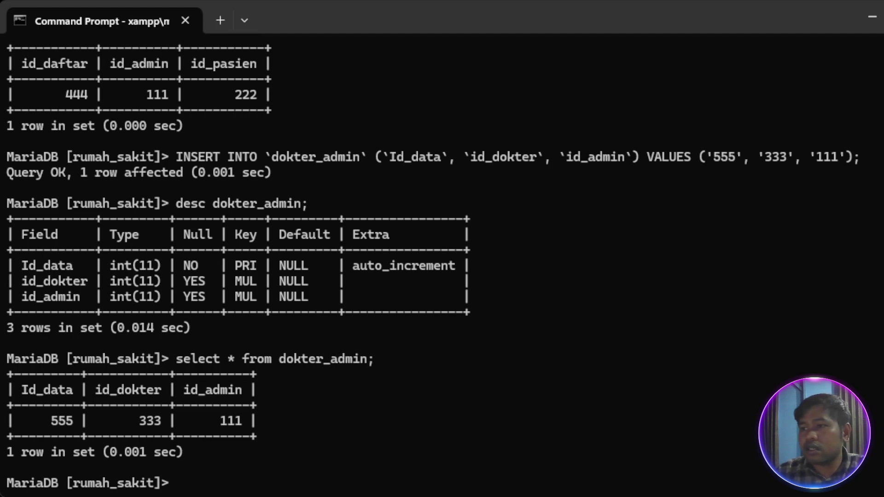
{"action": "right_click", "coordinate": [229, 483]}
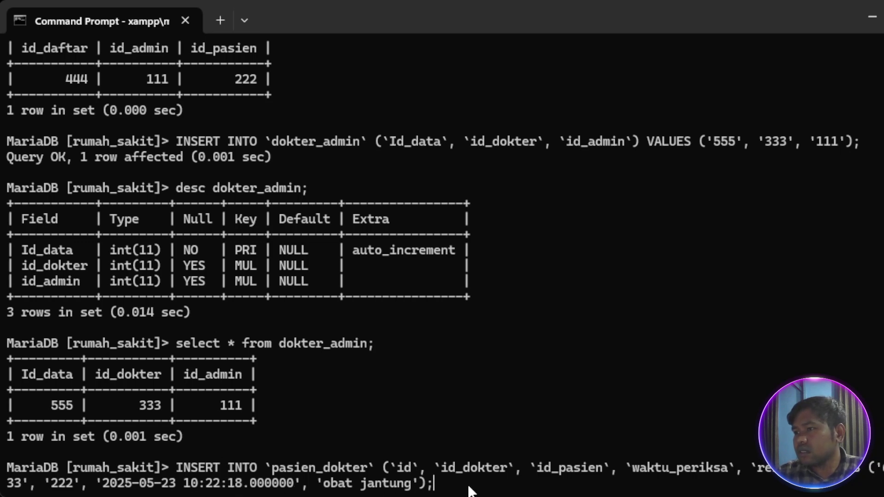
{"action": "key", "text": "Return"}
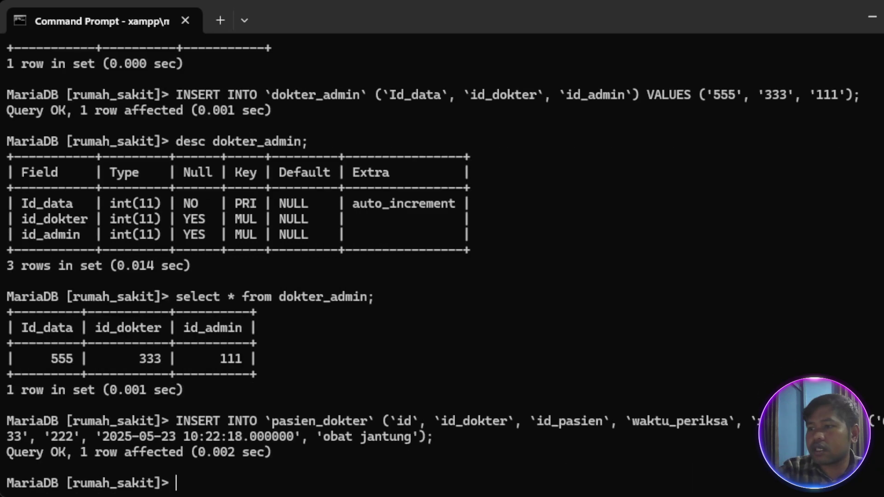
Describe the structure of the pasien_dokter table by changing the recalled desc dokter_admin; command to desc pasien_dokter; and running it.
{"action": "key", "text": "Up"}
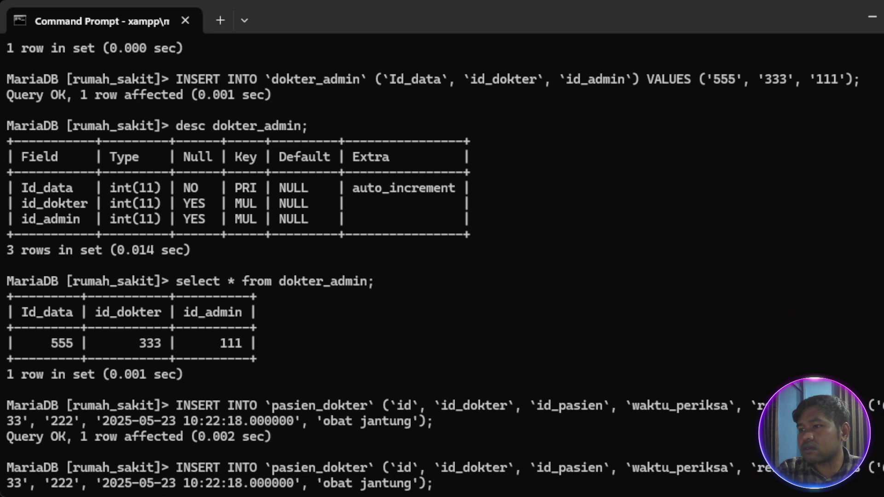
{"action": "key", "text": "Up"}
{"action": "key", "text": "Up"}
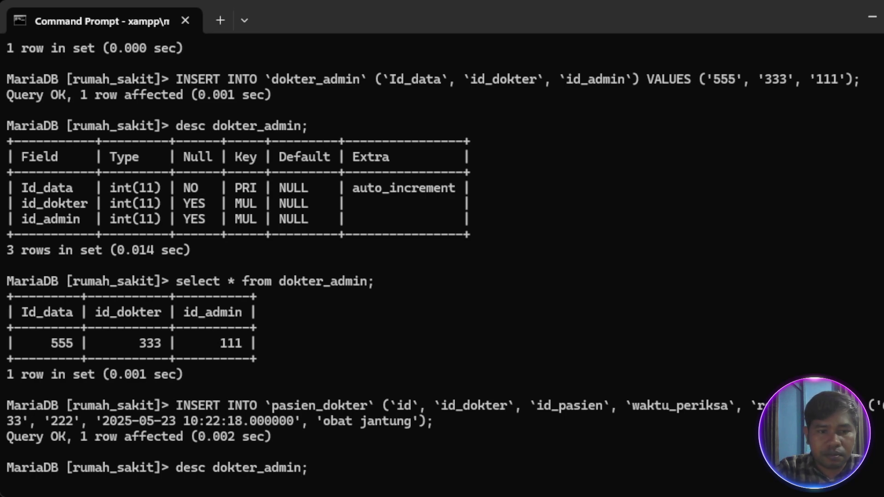
{"action": "key", "text": "BackSpace"}
{"action": "key", "text": "BackSpace"}
{"action": "key", "text": "BackSpace"}
{"action": "key", "text": "BackSpace"}
{"action": "key", "text": "BackSpace"}
{"action": "key", "text": "BackSpace"}
{"action": "key", "text": "BackSpace"}
{"action": "key", "text": "BackSpace"}
{"action": "key", "text": "BackSpace"}
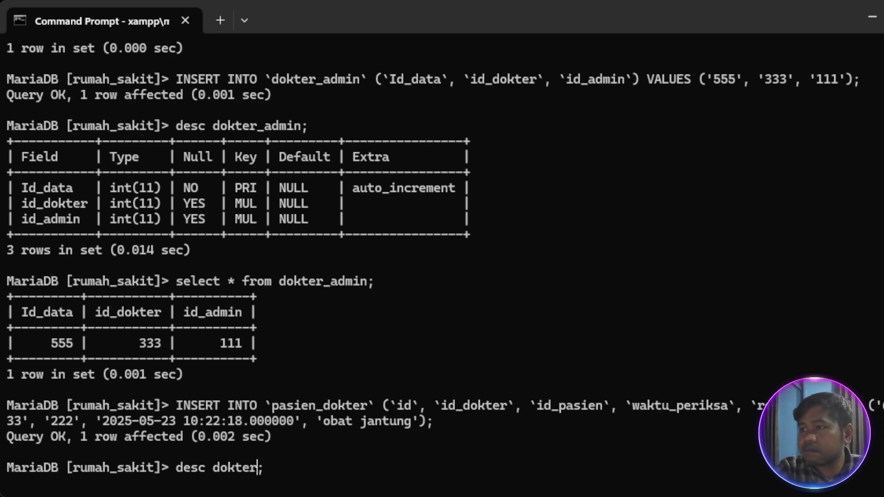
{"action": "key", "text": "BackSpace"}
{"action": "key", "text": "BackSpace"}
{"action": "key", "text": "BackSpace"}
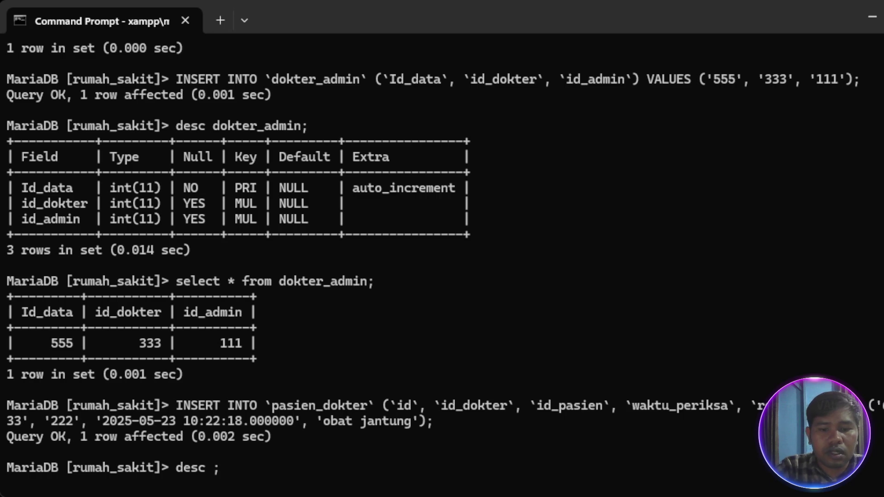
{"action": "type", "text": "pasien"}
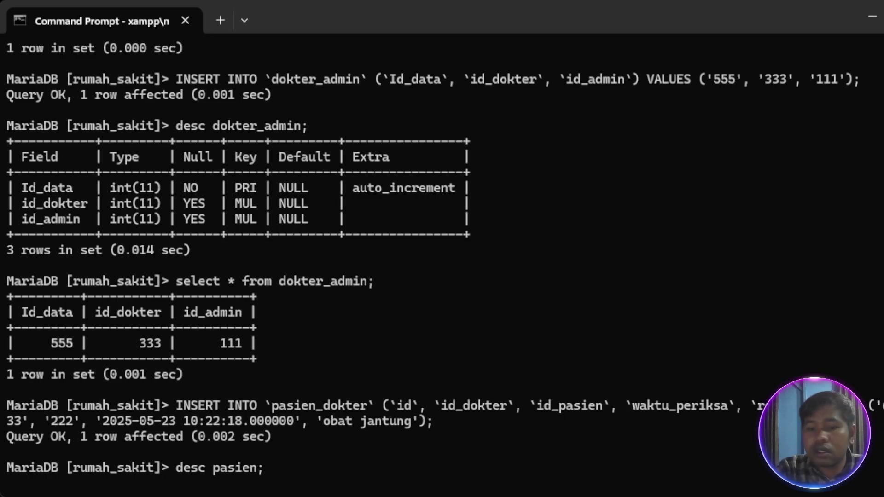
{"action": "type", "text": "_di"}
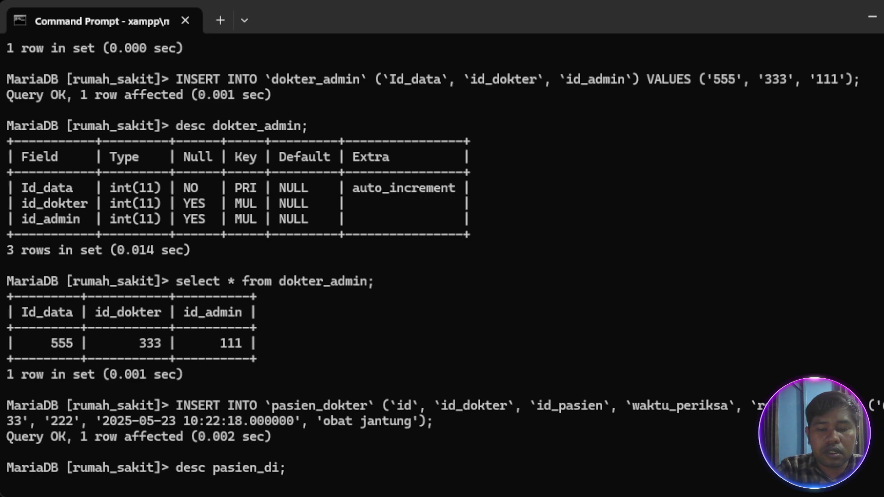
{"action": "key", "text": "BackSpace"}
{"action": "type", "text": "okter"}
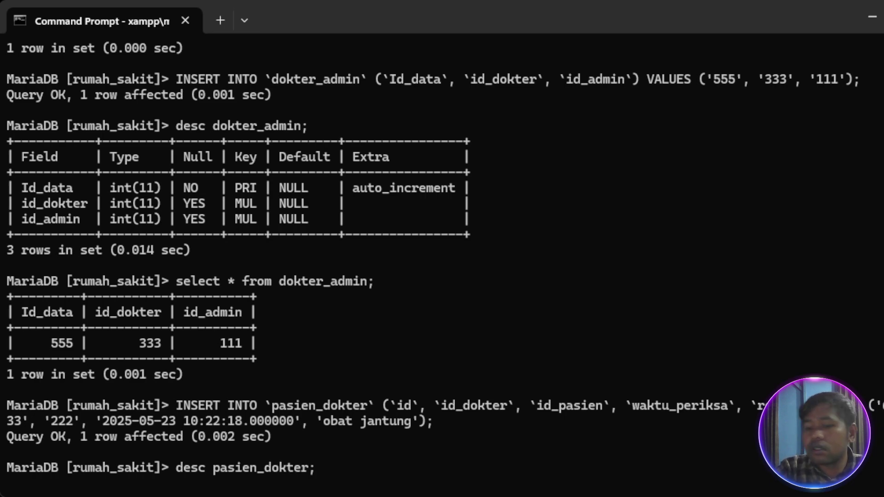
{"action": "key", "text": "Return"}
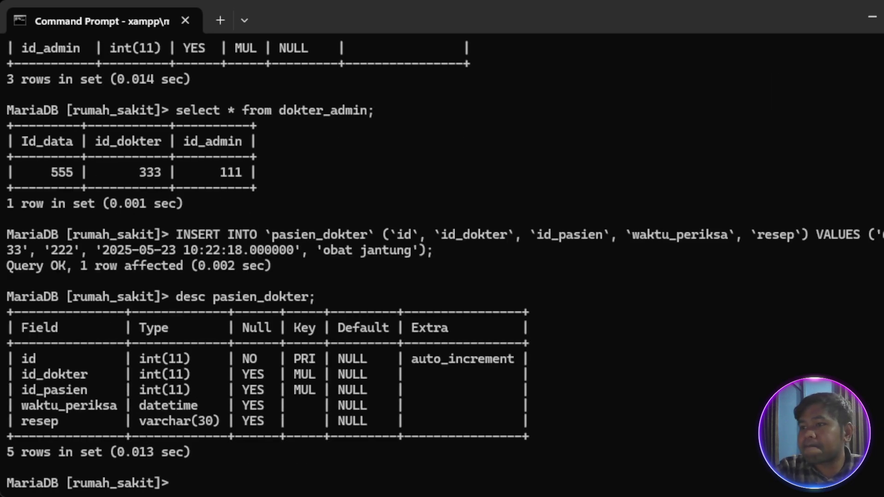
List all pasien_dokter records by changing the recalled select * from dokter_admin; query to select * from pasien_dokter; and running it.
{"action": "key", "text": "Up"}
{"action": "key", "text": "Up"}
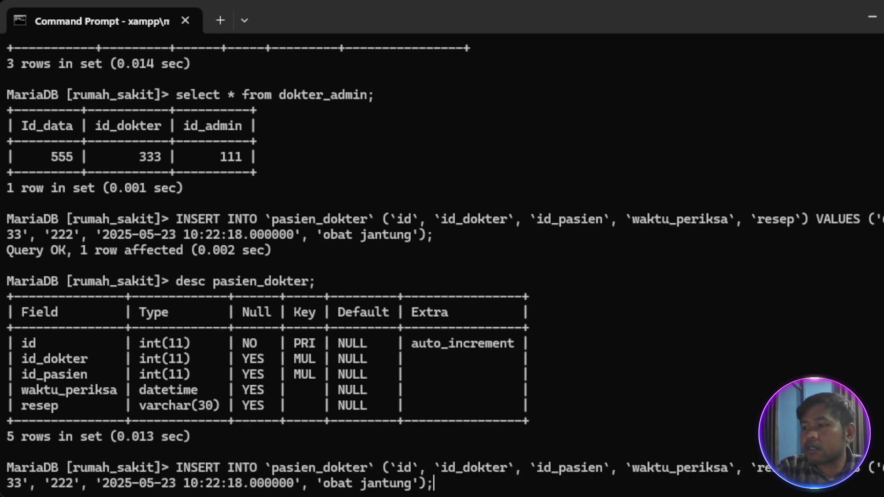
{"action": "key", "text": "Up"}
{"action": "key", "text": "Left"}
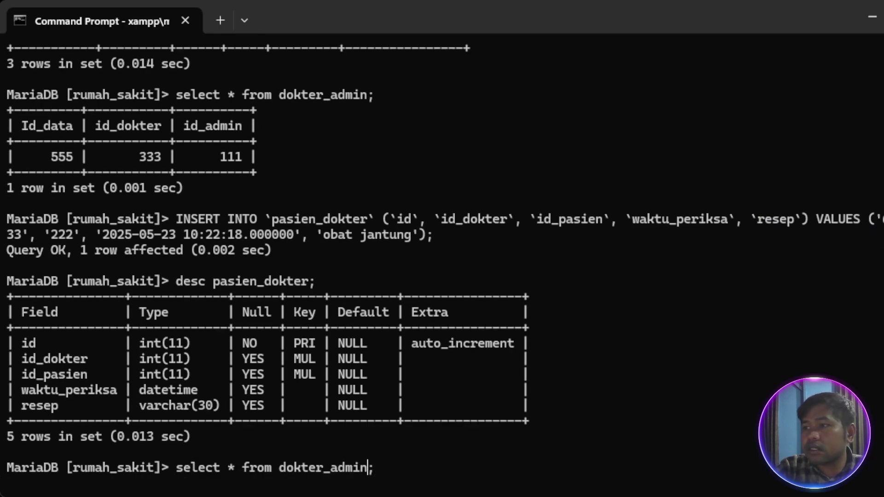
{"action": "key", "text": "BackSpace"}
{"action": "key", "text": "BackSpace"}
{"action": "key", "text": "BackSpace"}
{"action": "key", "text": "BackSpace"}
{"action": "key", "text": "BackSpace"}
{"action": "key", "text": "BackSpace"}
{"action": "key", "text": "BackSpace"}
{"action": "key", "text": "BackSpace"}
{"action": "key", "text": "BackSpace"}
{"action": "key", "text": "BackSpace"}
{"action": "key", "text": "BackSpace"}
{"action": "key", "text": "BackSpace"}
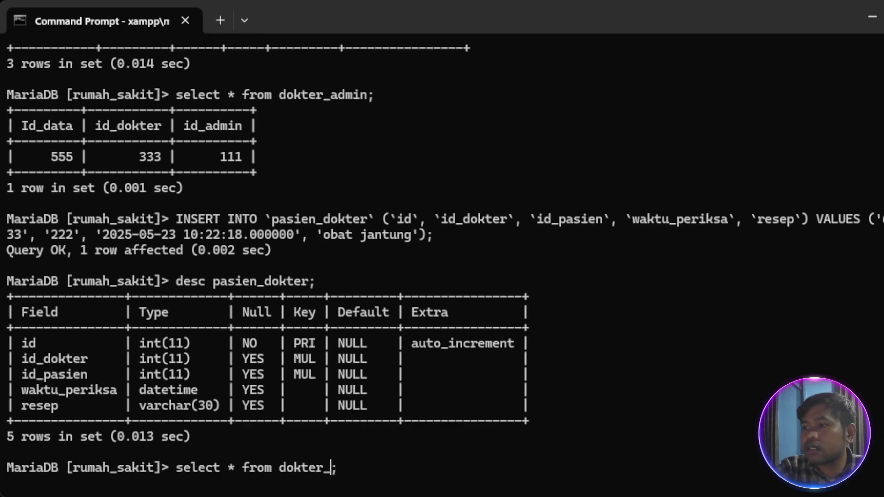
{"action": "type", "text": "pasien"}
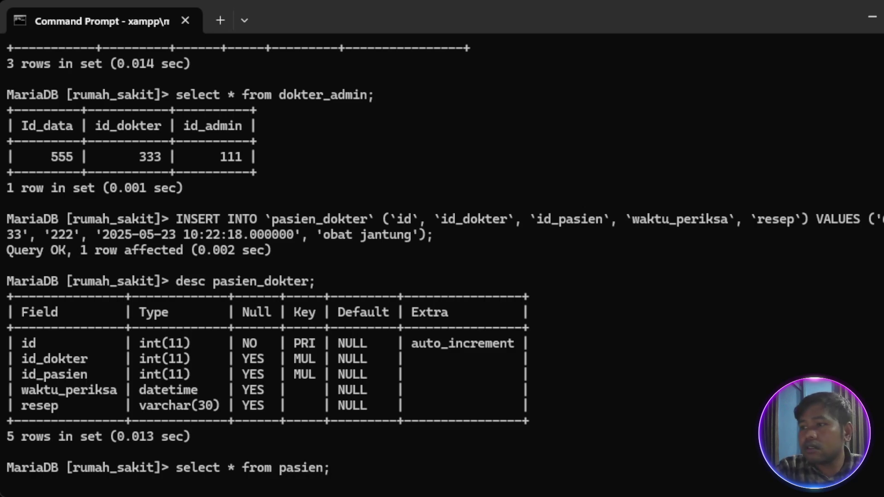
{"action": "type", "text": "_dokter"}
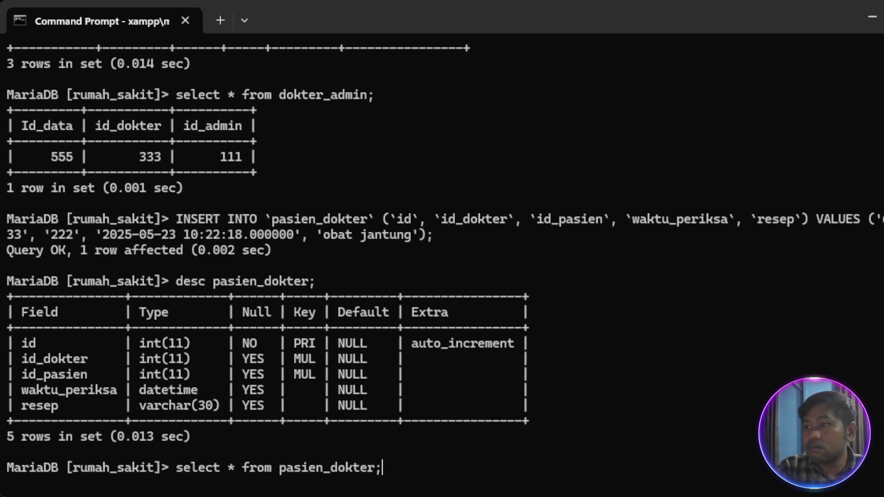
{"action": "key", "text": "Return"}
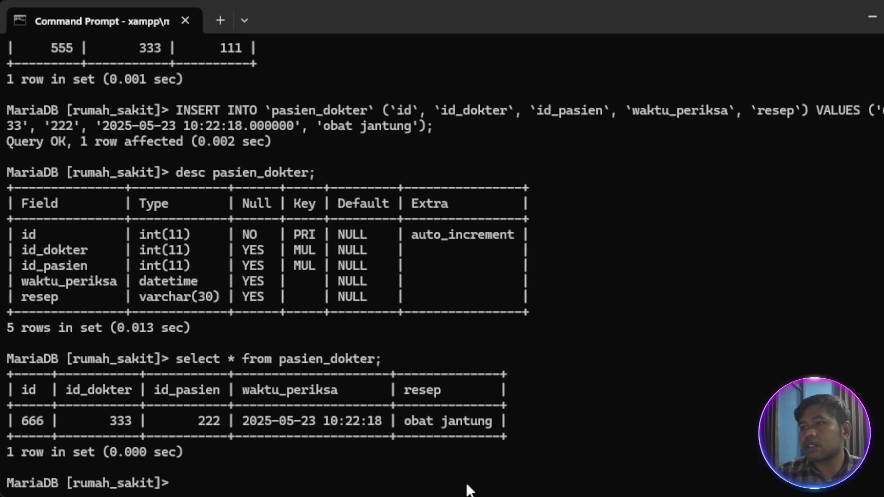
{"action": "scroll", "coordinate": [409, 434], "scroll_direction": "up", "scroll_amount": 1}
{"action": "scroll", "coordinate": [408, 435], "scroll_direction": "down", "scroll_amount": 1}
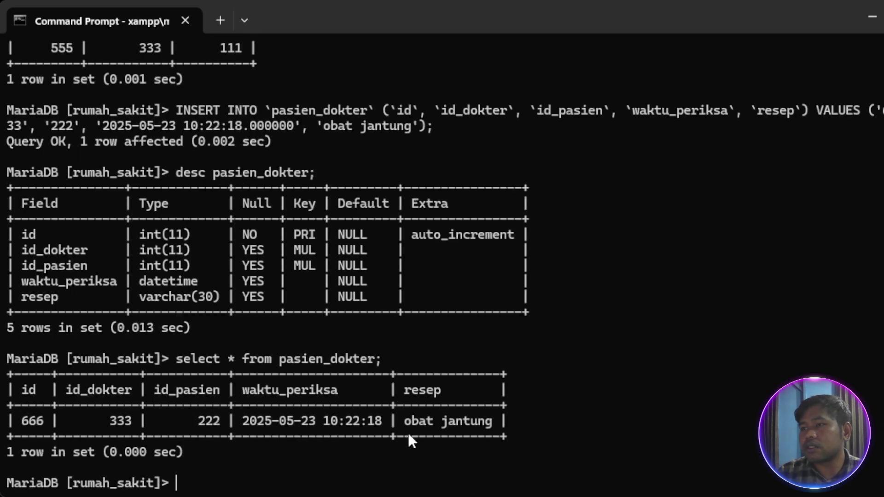